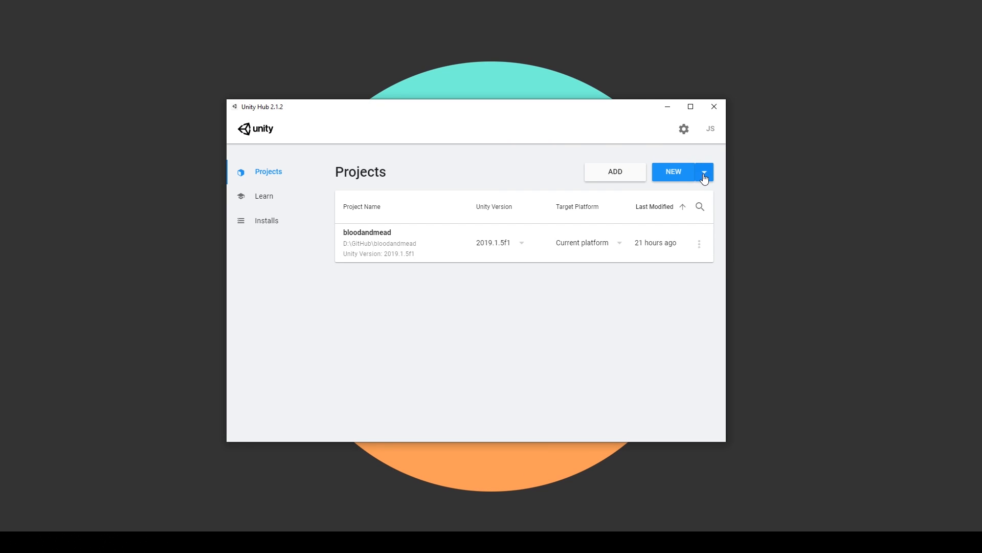
Create a new 3D project named ProBuilderFun with Unity version 2019.2.9f1.
click(704, 174)
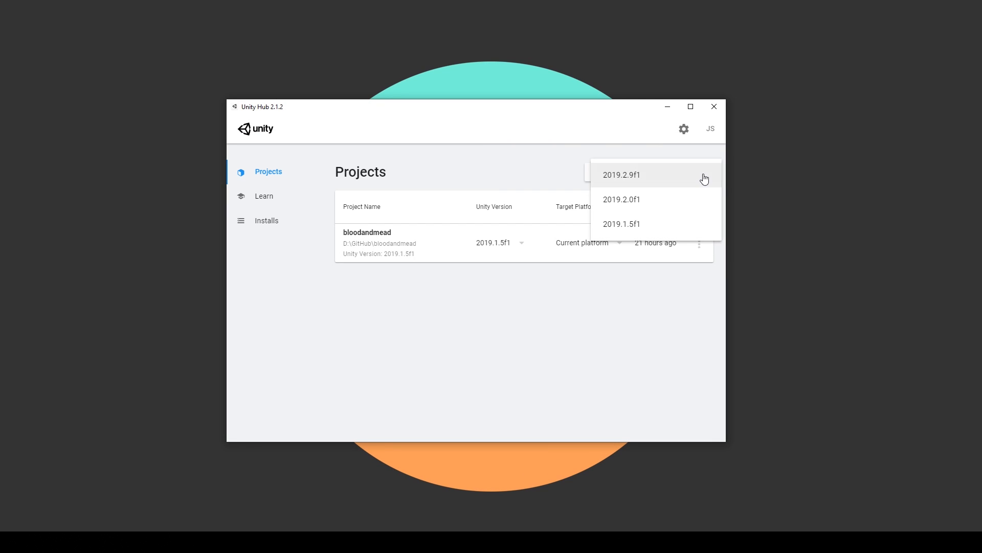
click(626, 182)
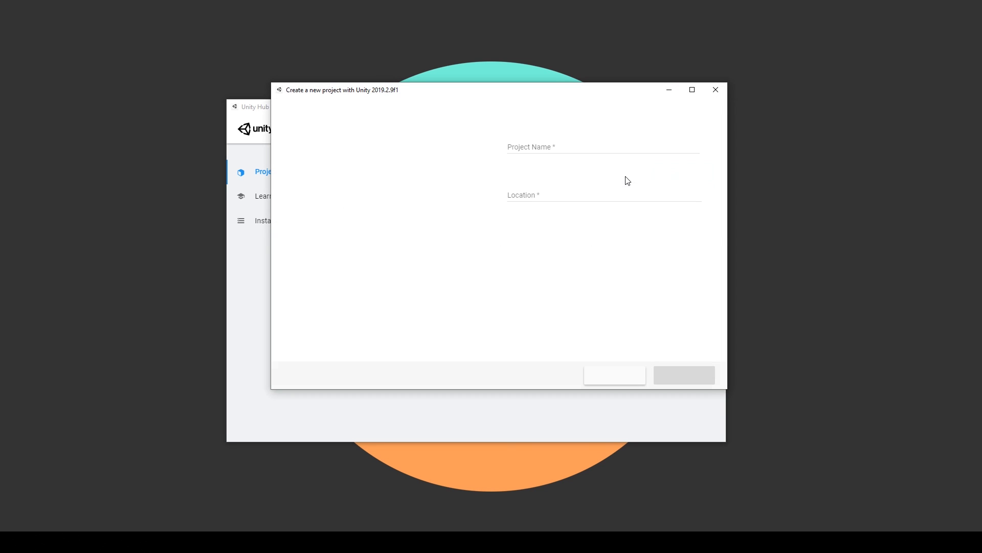
click(327, 191)
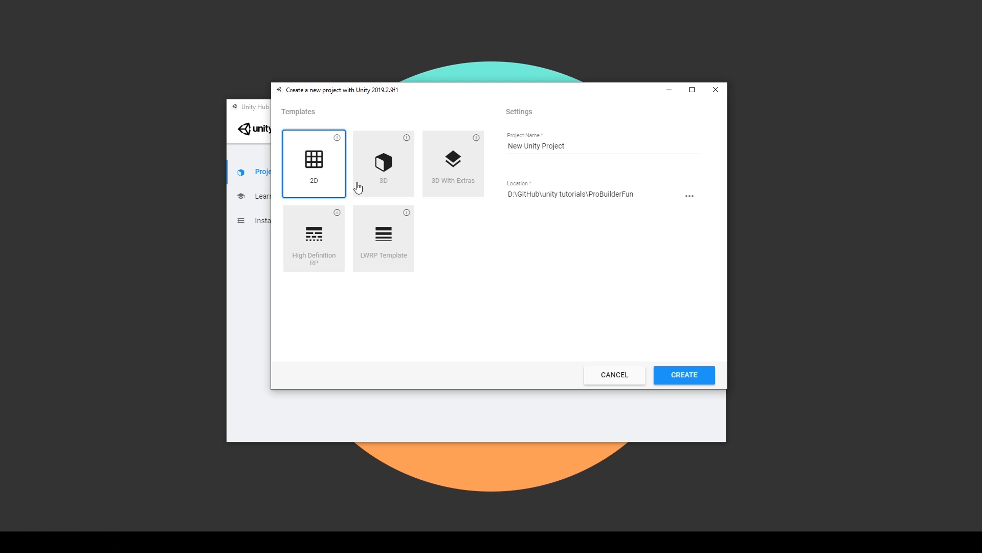
click(389, 187)
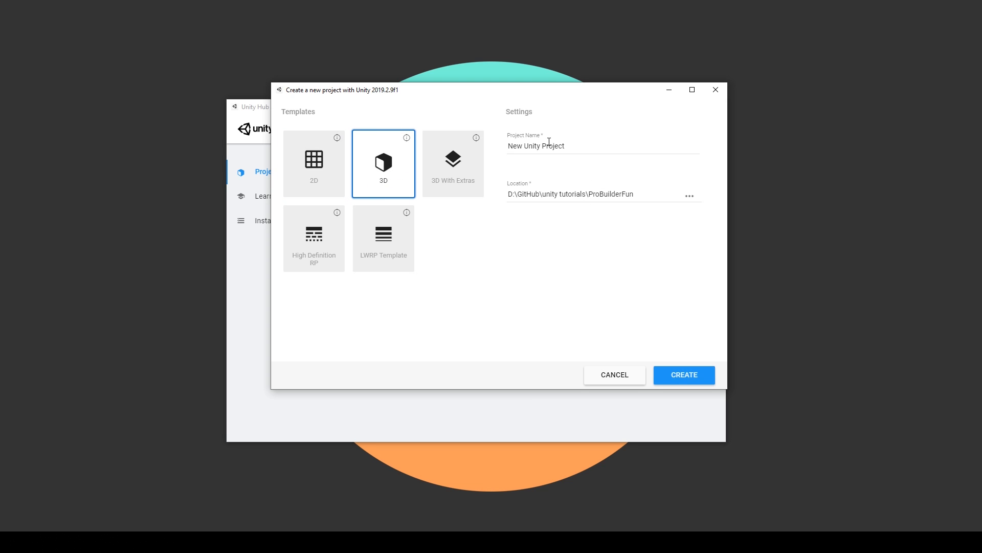
click(573, 148)
key(ctrl+a)
text(ProBu)
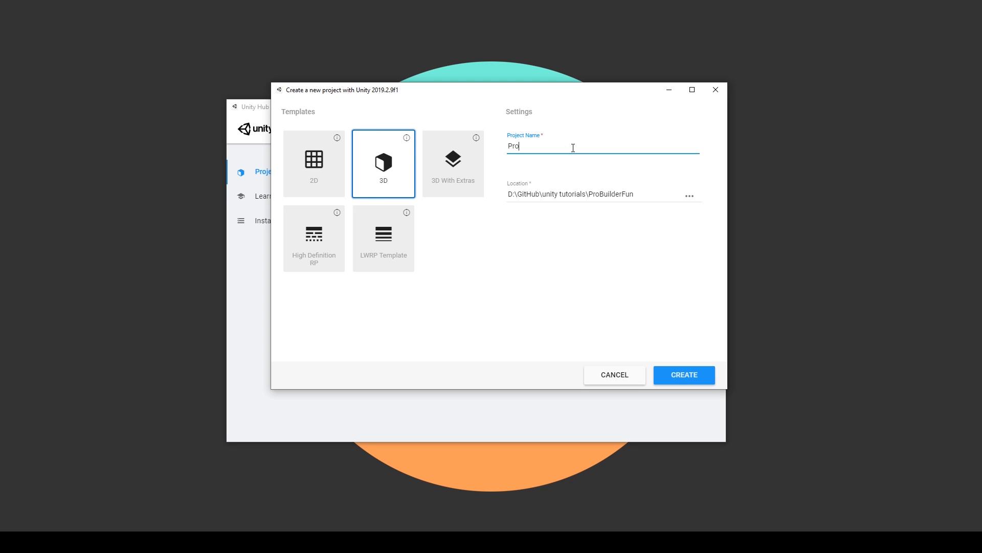
text(ilderFun)
click(688, 370)
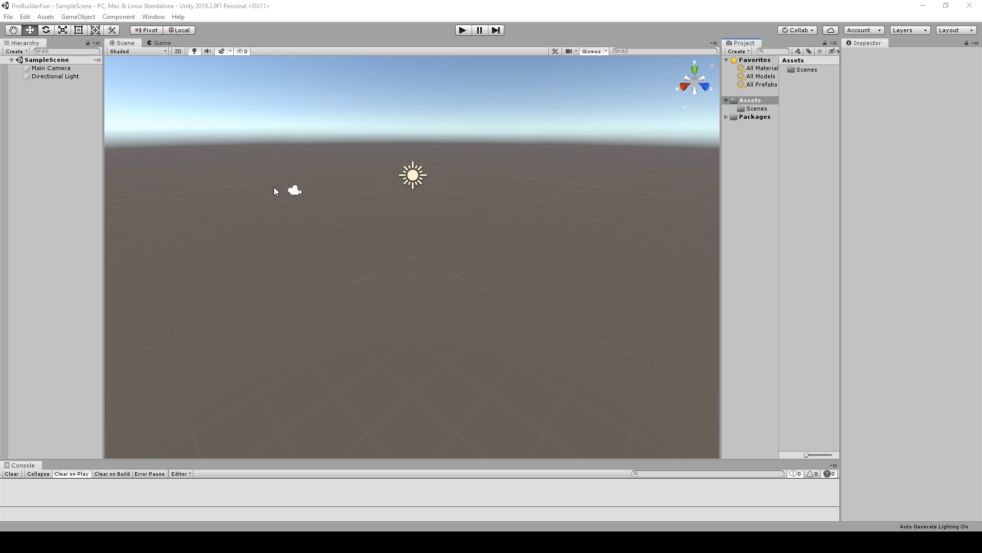
Find the ProBuilder package in the Package Manager, install version 4.0.5, and close the package window.
click(154, 17)
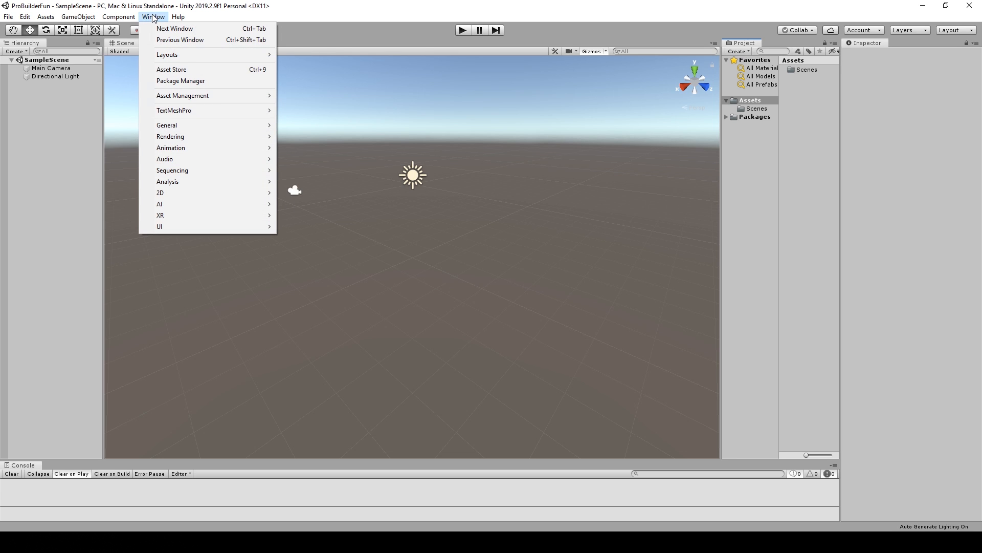
click(173, 81)
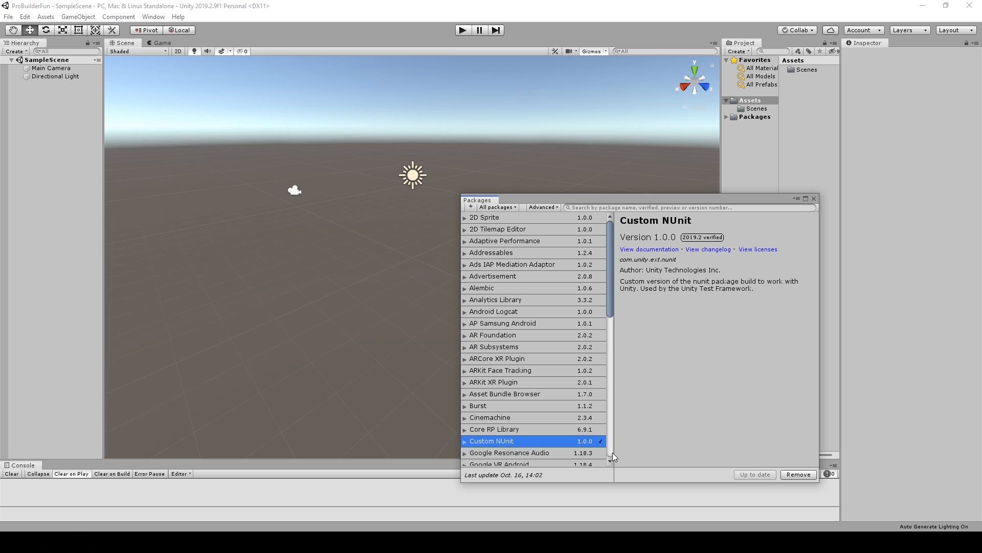
scroll(515, 311, down, 5)
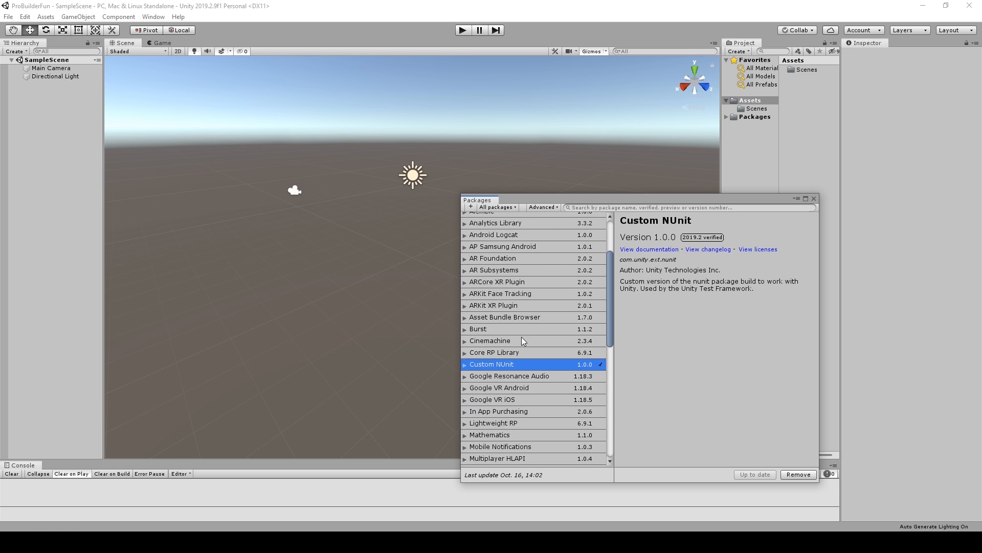
scroll(521, 339, down, 9)
scroll(522, 339, up, 2)
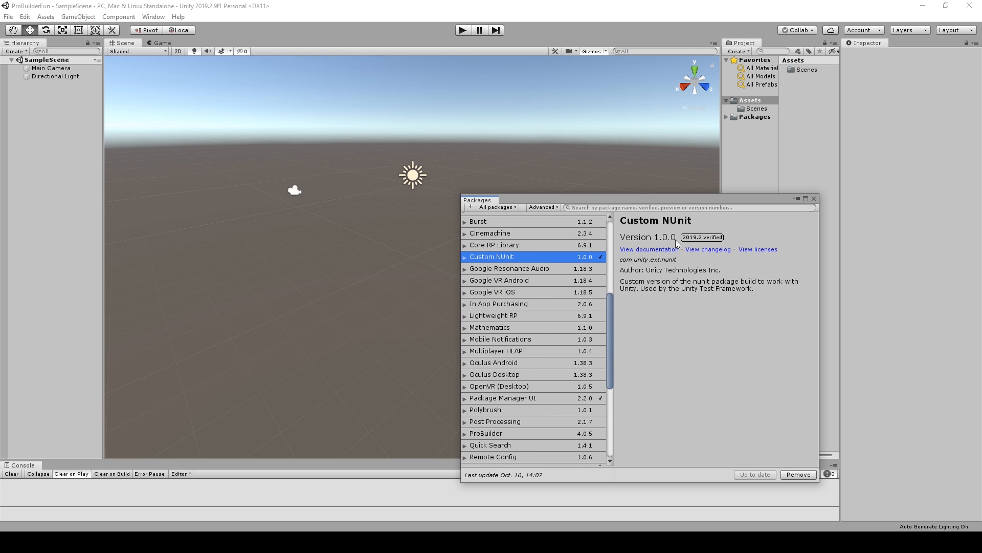
click(660, 208)
text(pro)
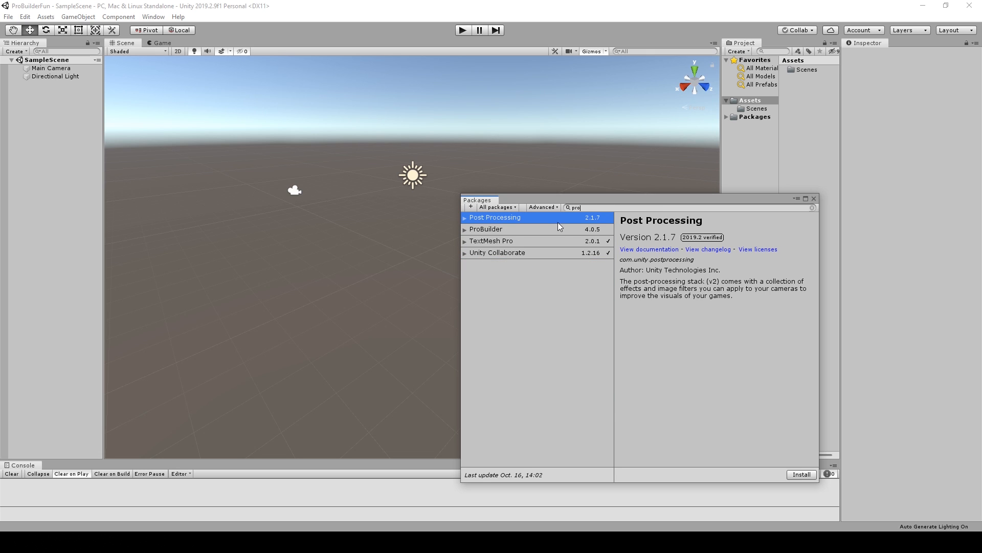
click(496, 230)
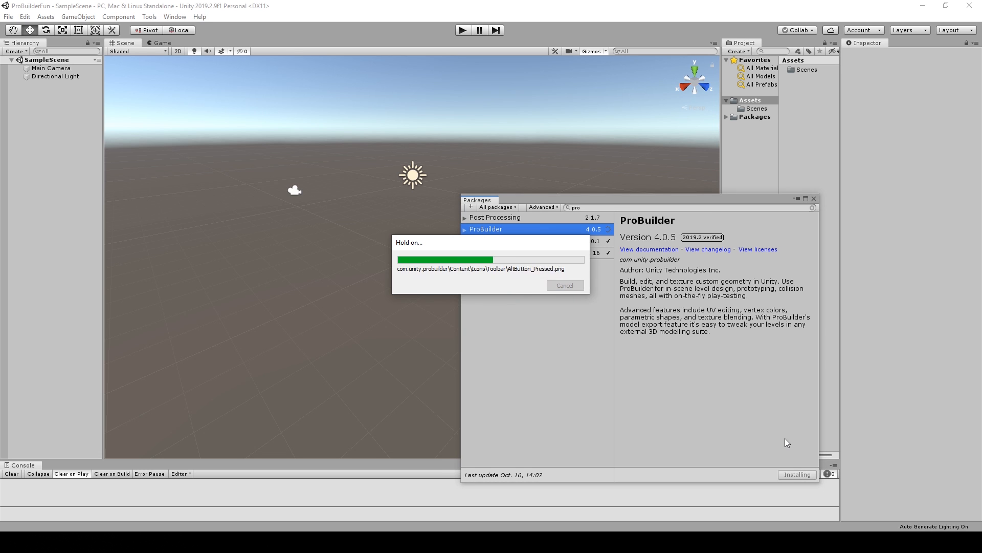
click(814, 199)
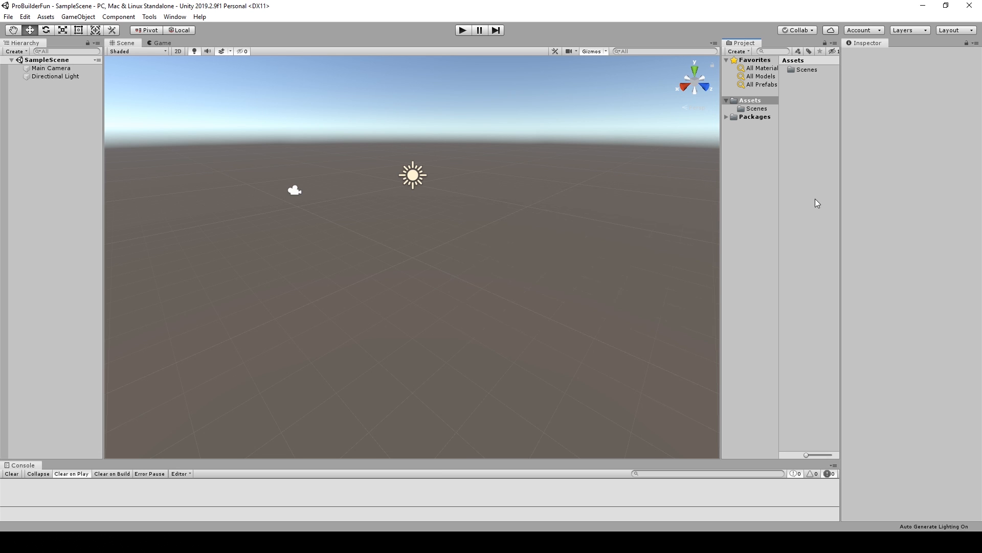
Examine the ProBuilder package's subfolders among the project's packages, and collapse the package list again.
click(727, 117)
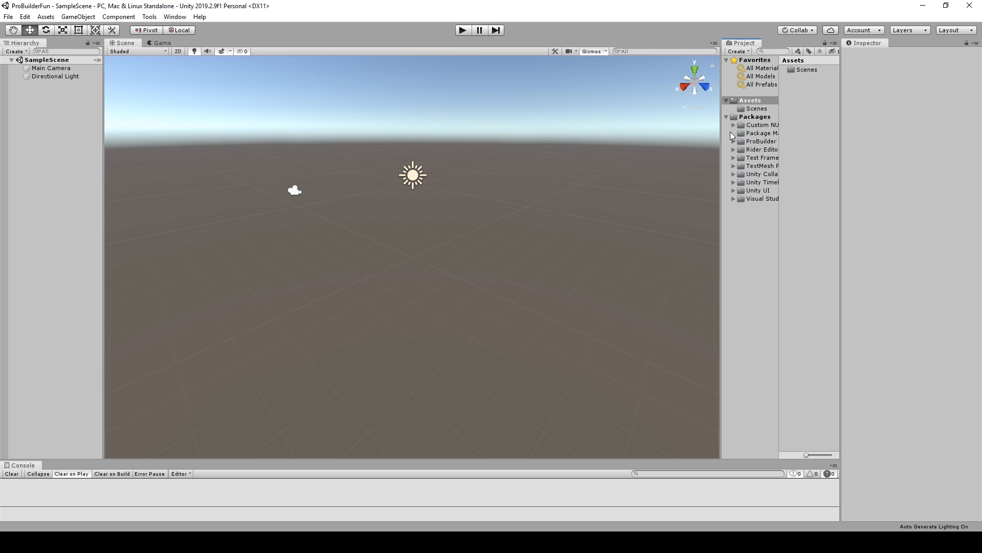
click(734, 142)
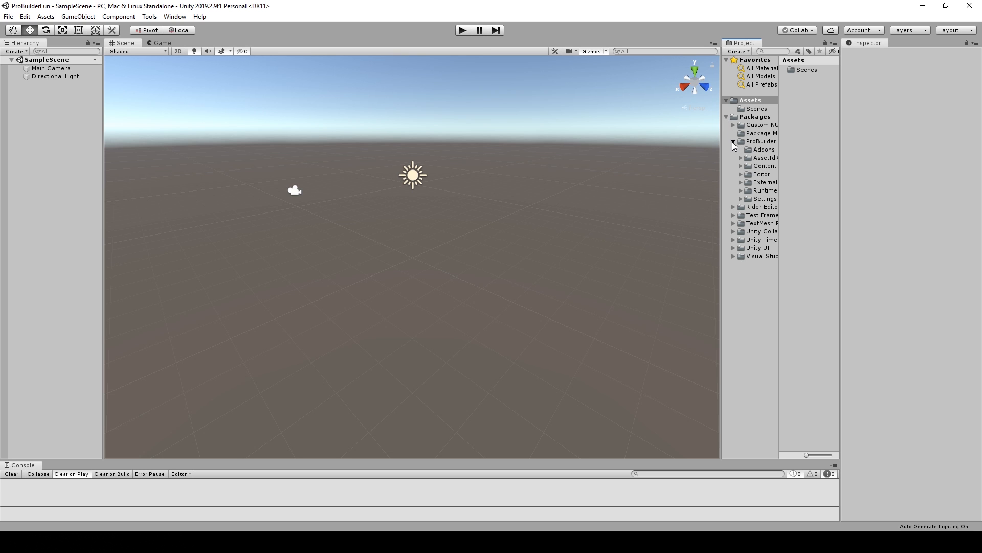
click(727, 118)
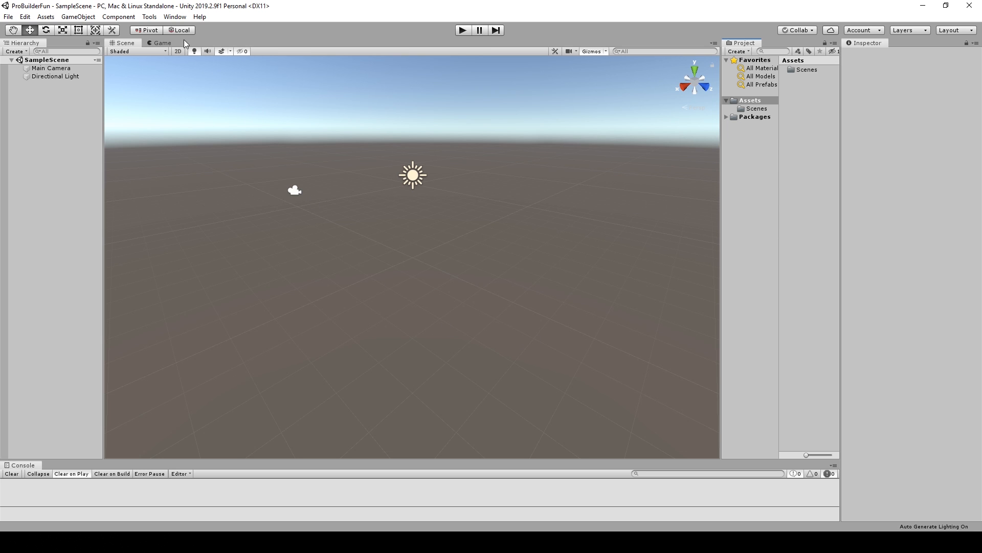
Open the ProBuilder window, dock it beneath the Hierarchy, and enlarge it upward to show all its tools.
click(149, 16)
mouse_move(154, 31)
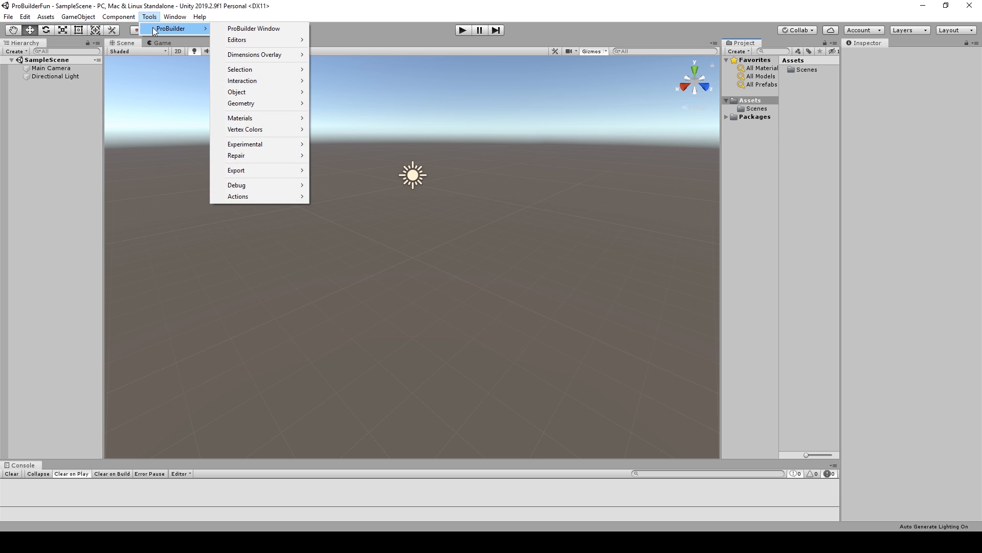
click(253, 28)
right_click(206, 207)
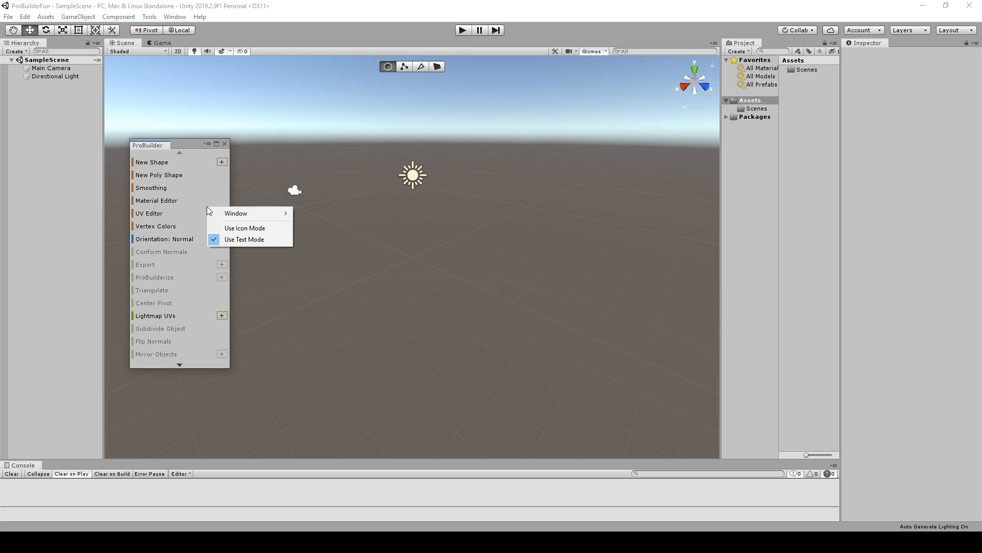
mouse_move(229, 219)
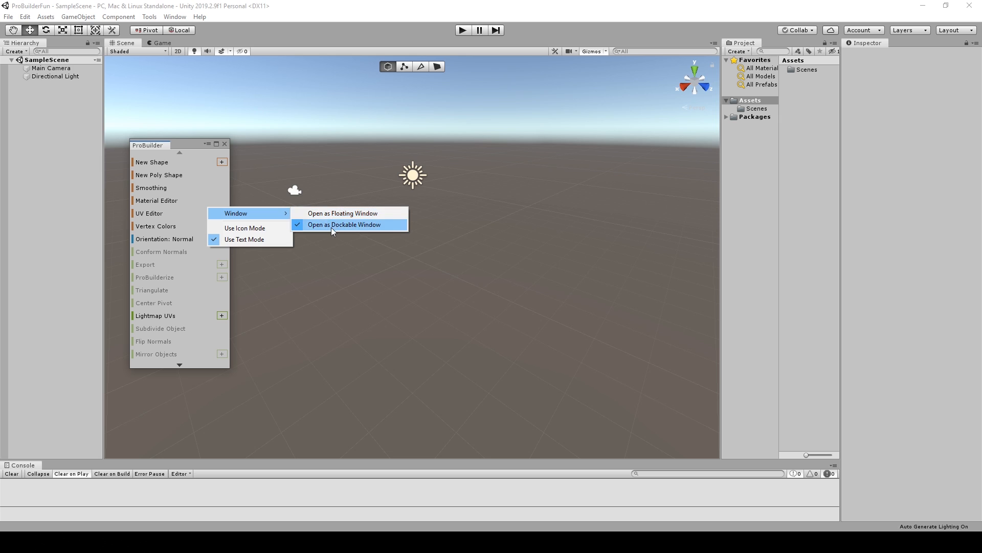
drag(178, 145, 58, 383)
drag(60, 316, 72, 149)
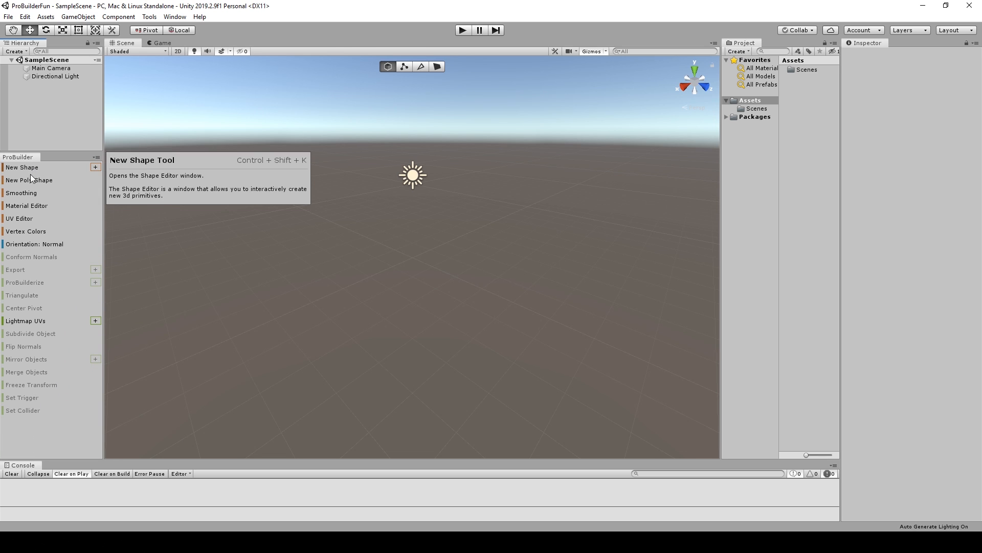
Switch the ProBuilder window to icon mode and widen it slightly.
right_click(62, 266)
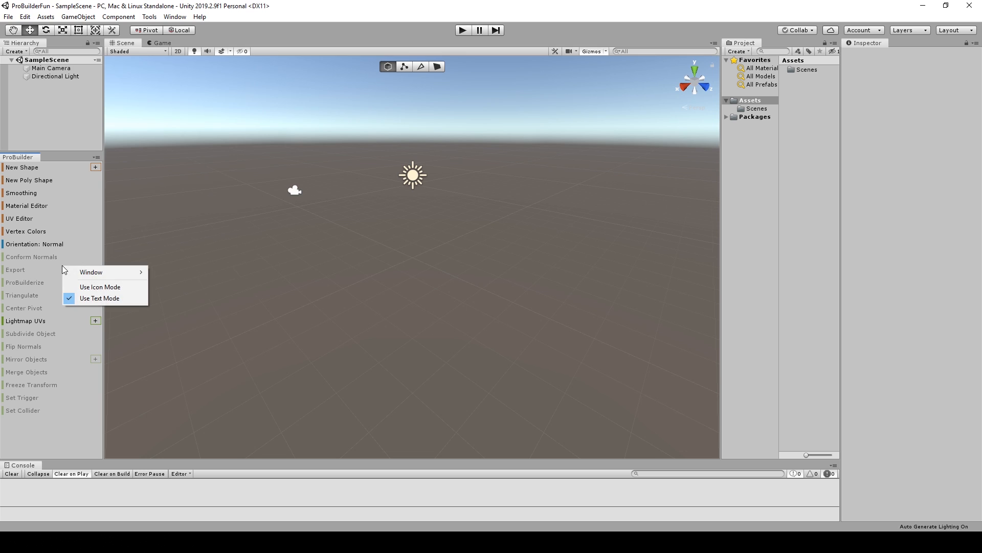
click(93, 289)
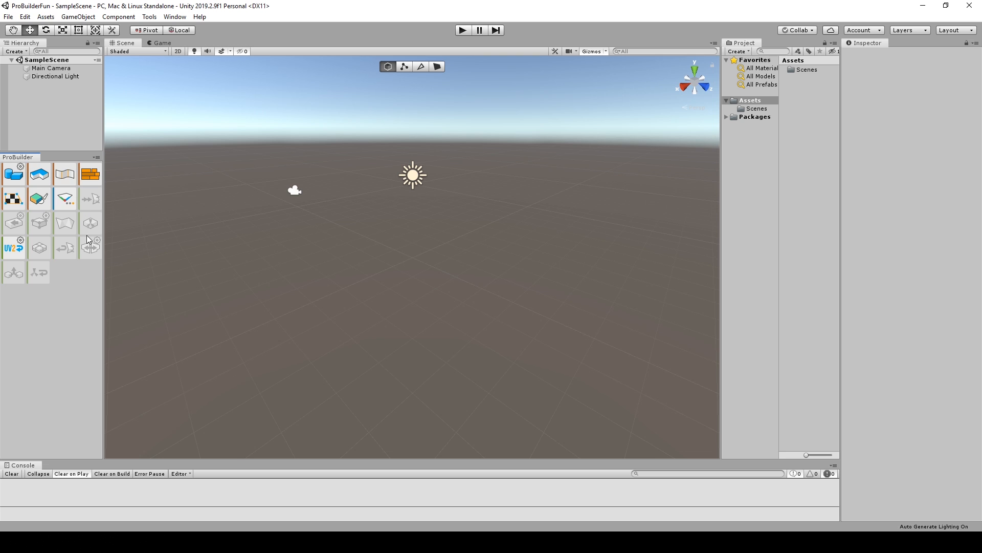
drag(105, 262, 119, 264)
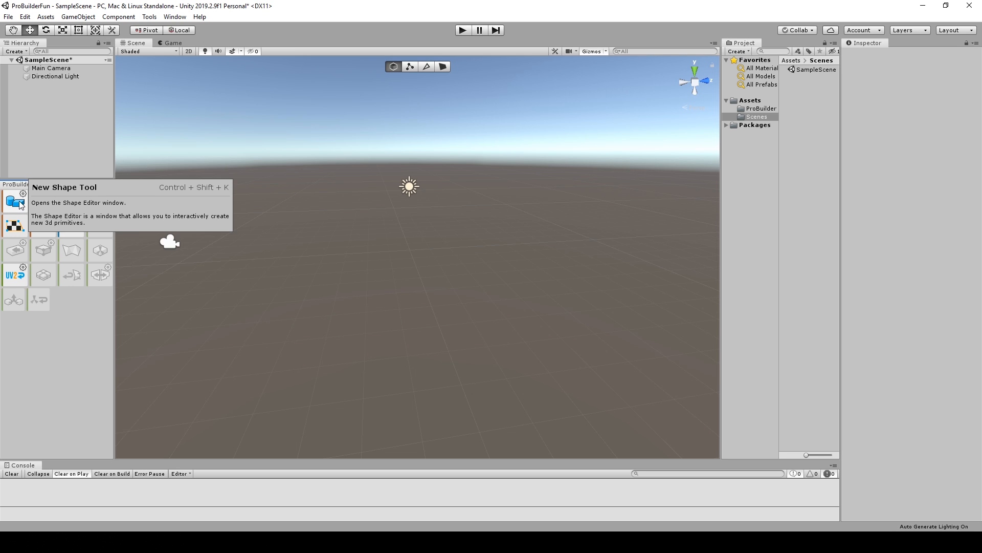
Add a default ProBuilder cube to the scene and turn off the scene view's skybox and fog effects.
click(20, 204)
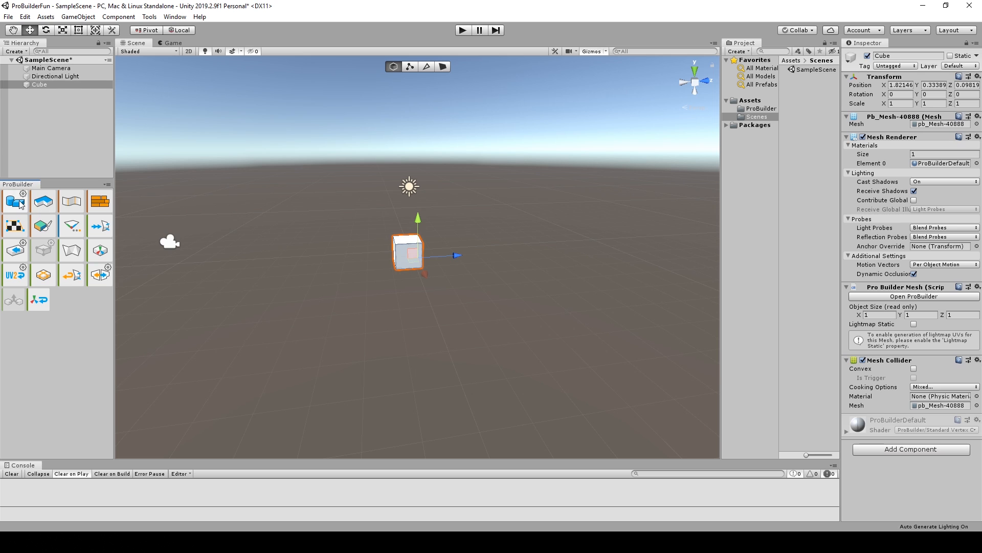
key(f)
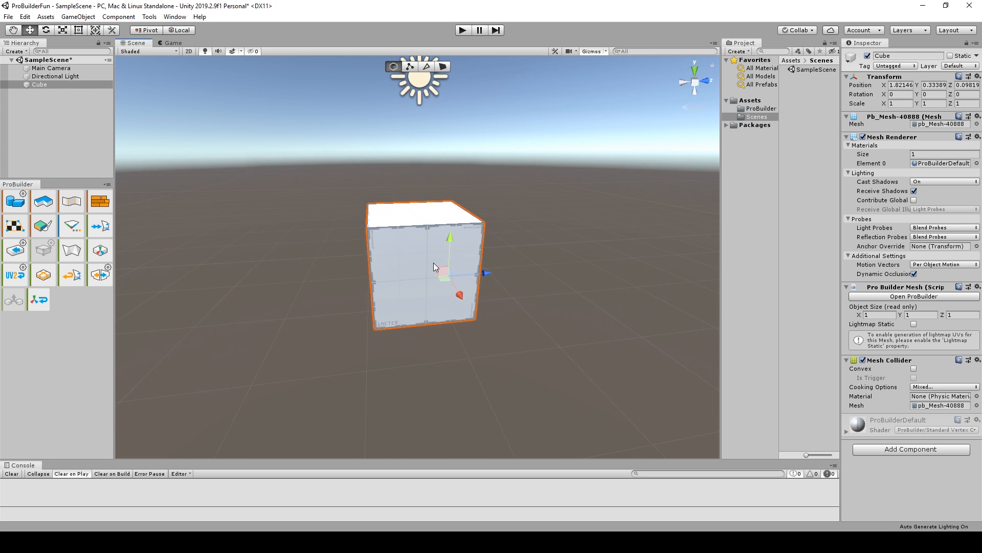
alt+drag(434, 265, 469, 259)
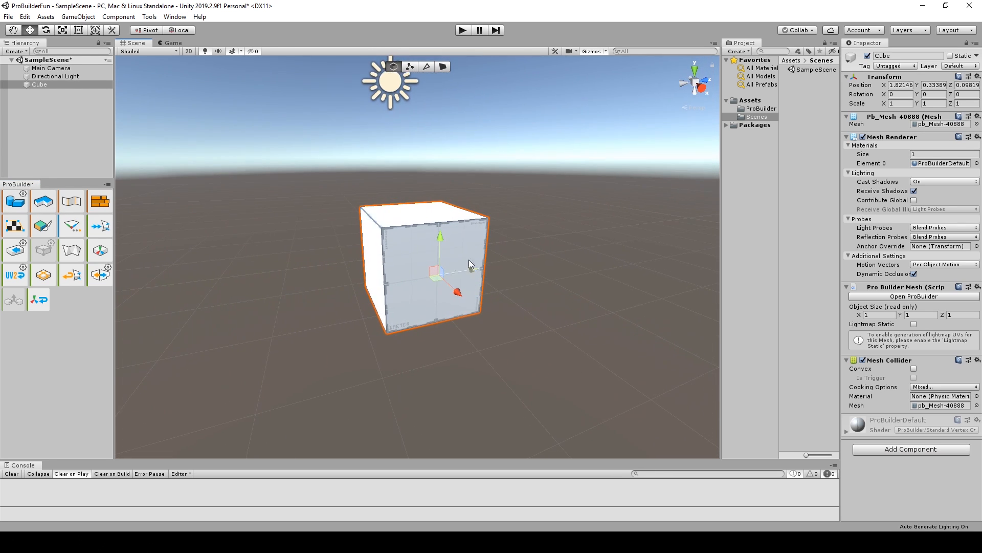
click(232, 52)
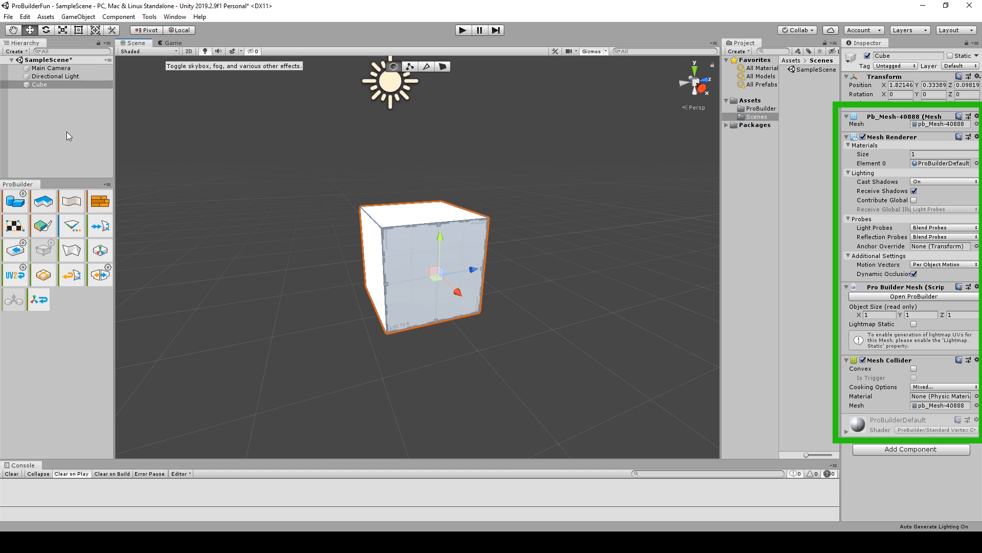
Delete the cube and open the options of the New Shape tool.
key(Delete)
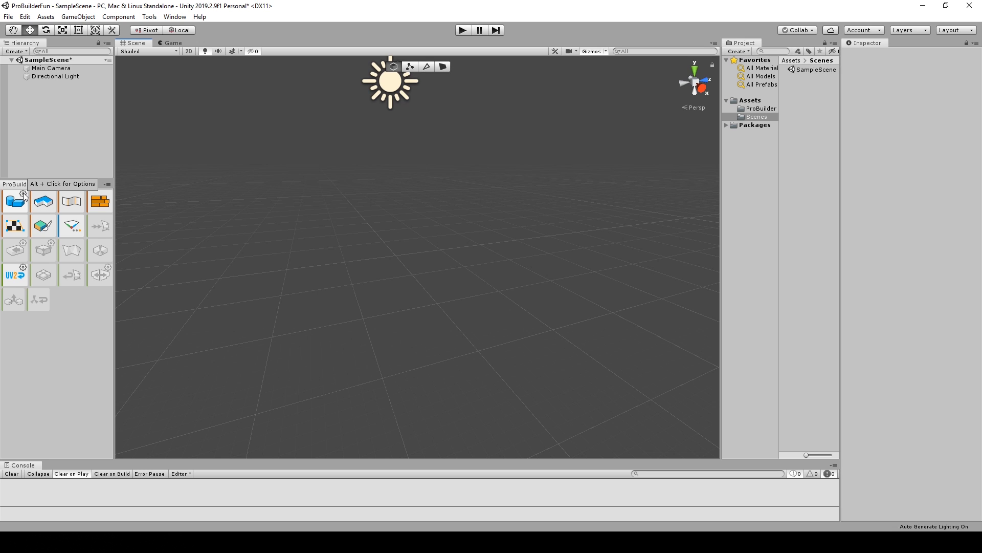
alt+click(24, 196)
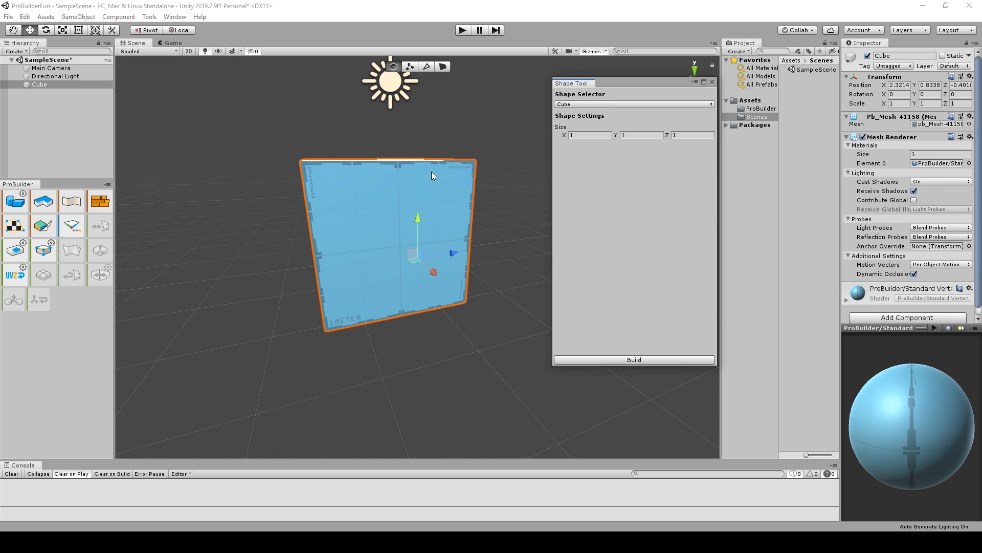
alt+drag(351, 221, 391, 240)
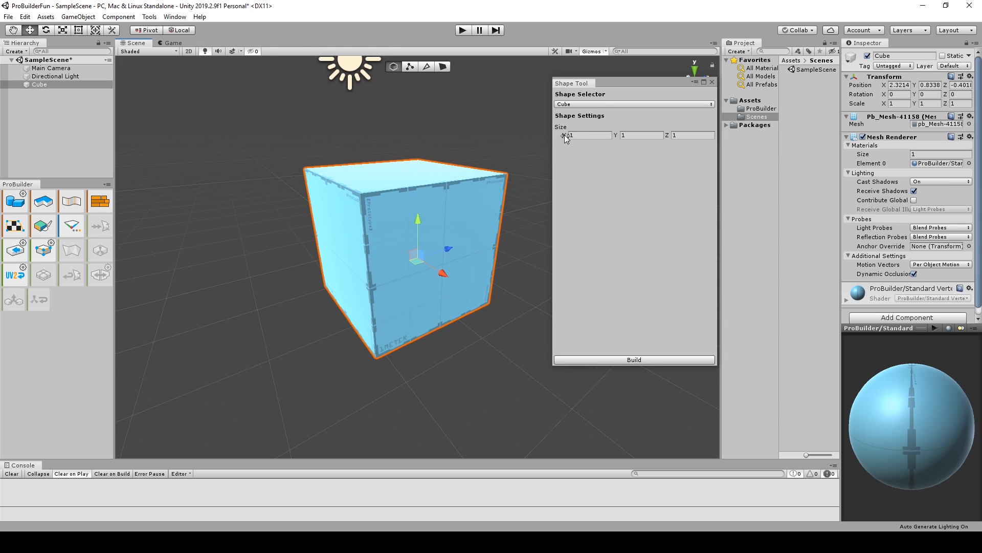
Preview a prism in the Shape Tool with an X size of 1.12 and adjust its Y size.
click(584, 105)
click(589, 138)
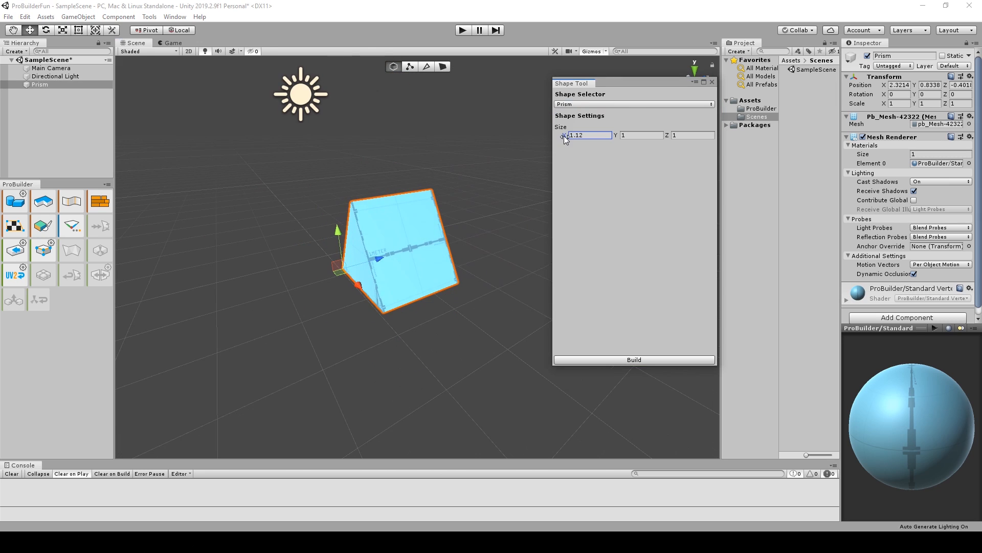
drag(617, 135, 602, 136)
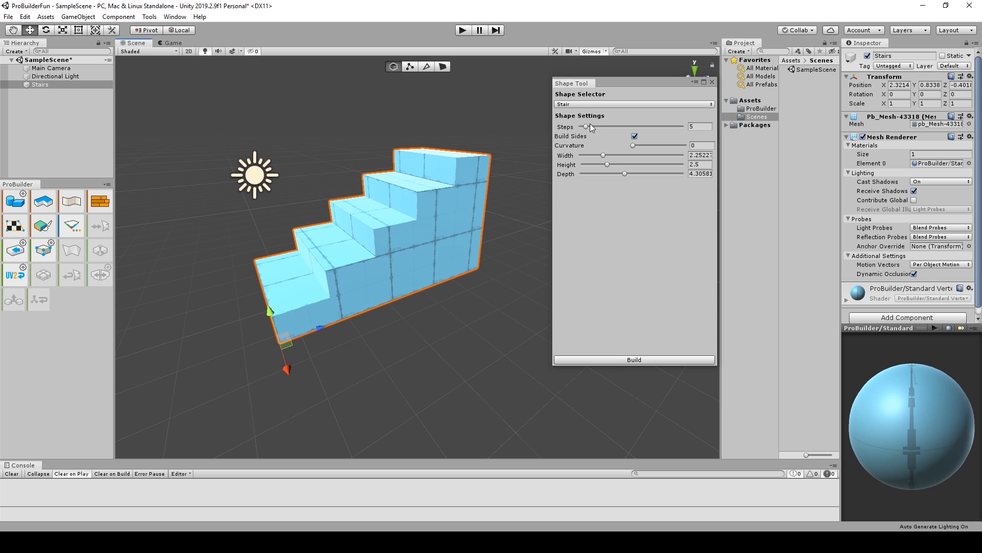
Adjust the previewed stair's settings, and preview a cone of radius 1 and height 1.12 with 22 sides.
drag(590, 125, 607, 168)
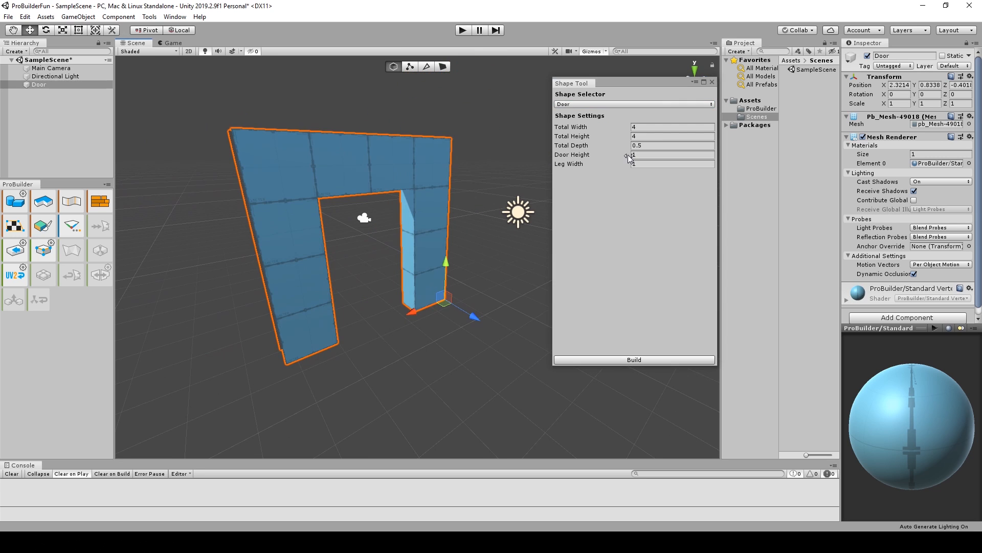
mouse_move(628, 155)
mouse_down()
mouse_move(654, 160)
mouse_move(632, 160)
mouse_up()
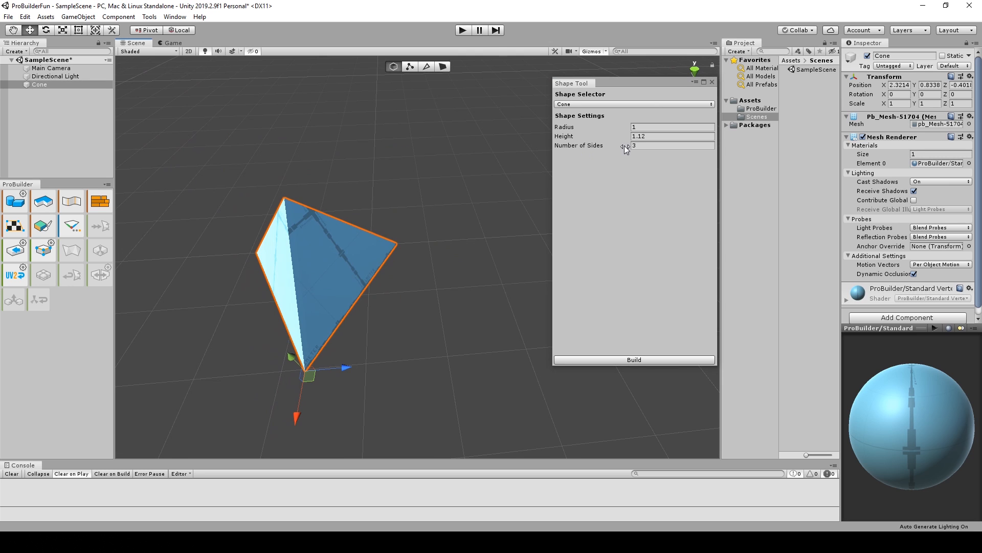
drag(624, 145, 642, 146)
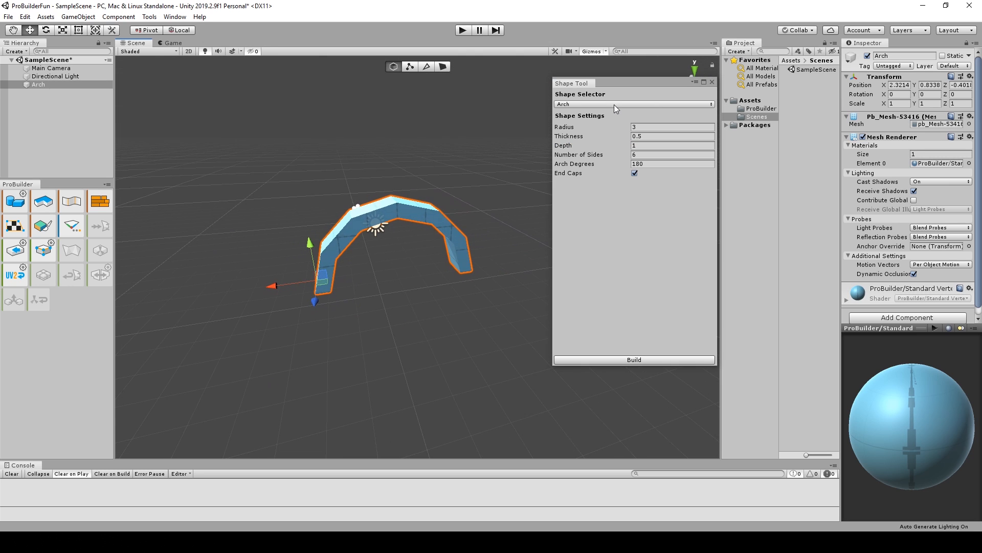
Change the previewed shape to a sphere and set its subdivisions to 2.
click(614, 104)
click(589, 228)
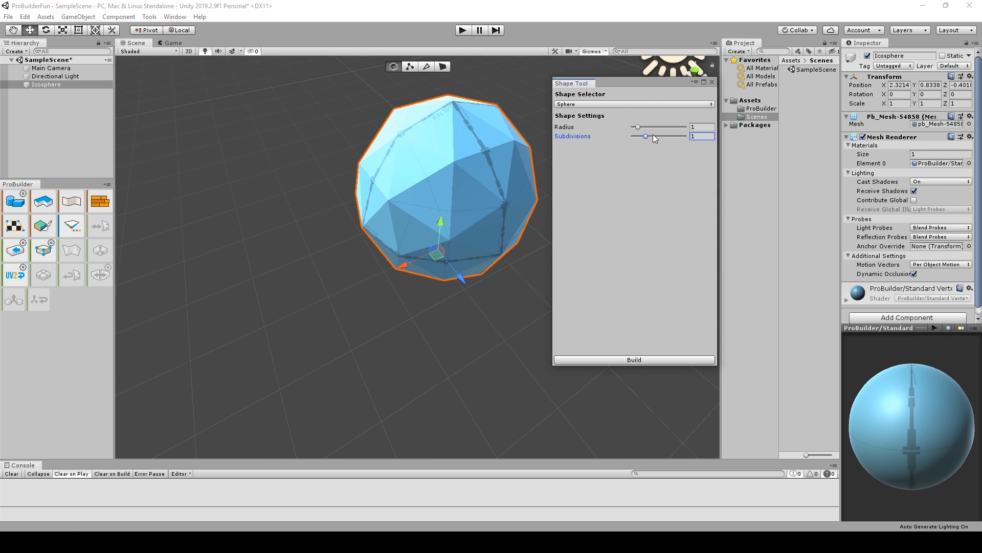
drag(654, 135, 675, 133)
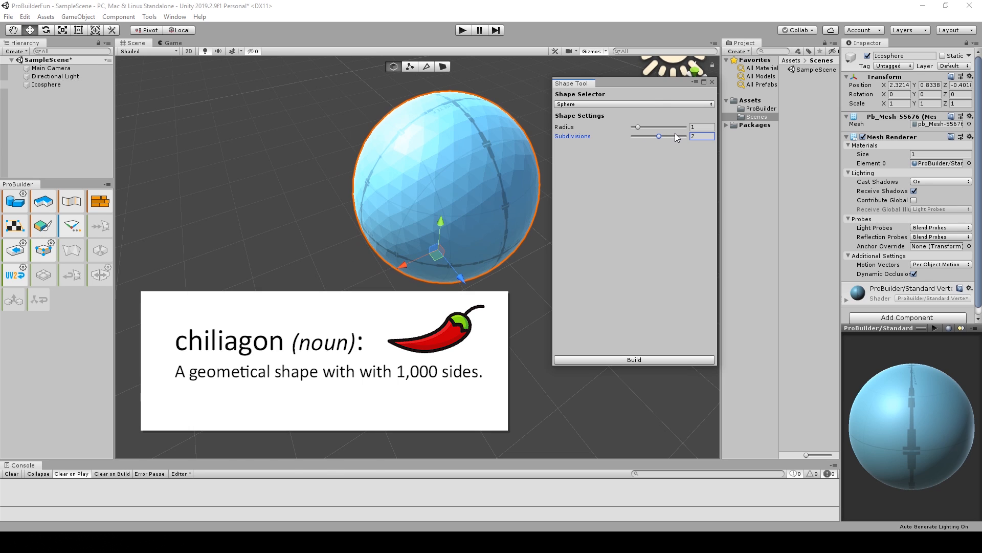
Preview the sphere with 0 subdivisions, and build a cube measuring 1 × 1 × 1 instead.
drag(675, 133, 635, 134)
alt+drag(461, 187, 420, 205)
click(600, 104)
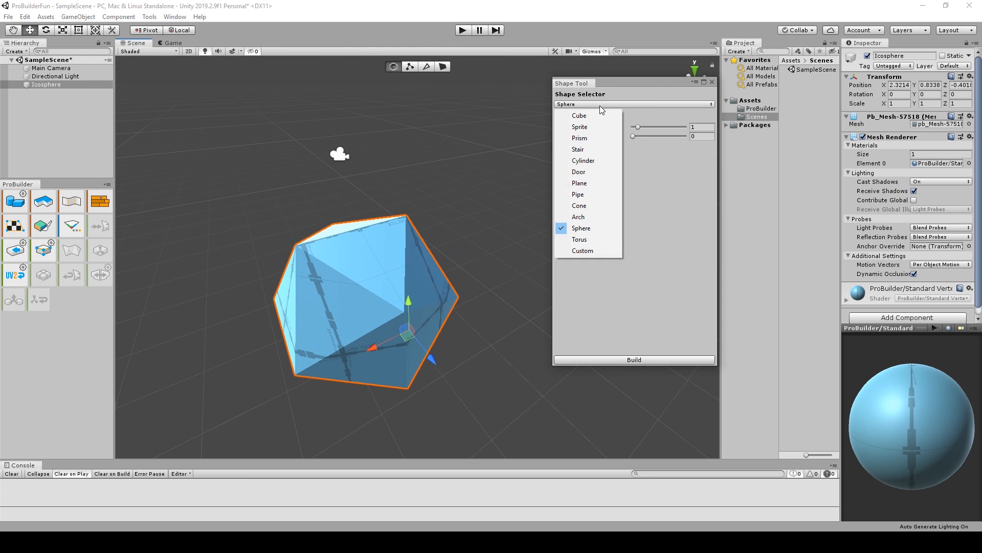
click(563, 116)
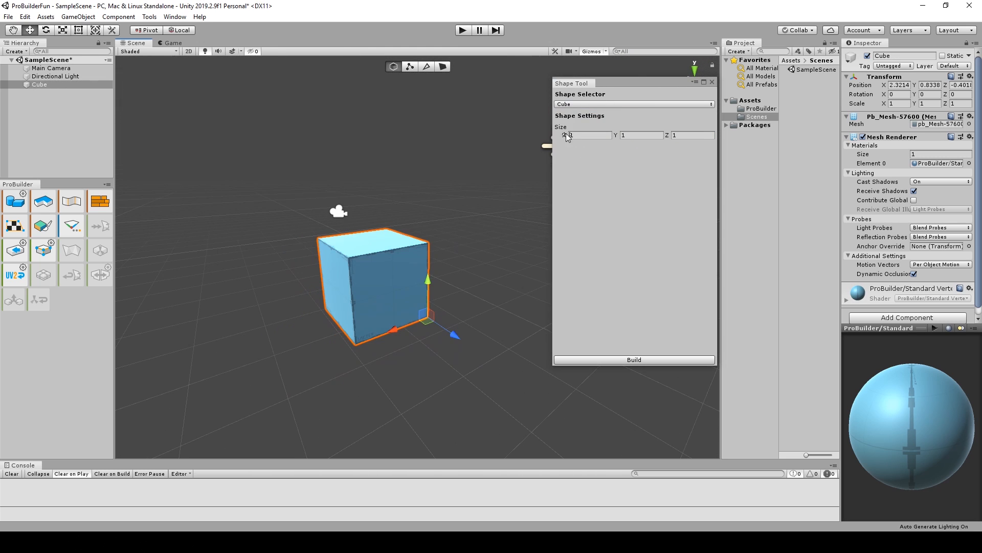
click(644, 359)
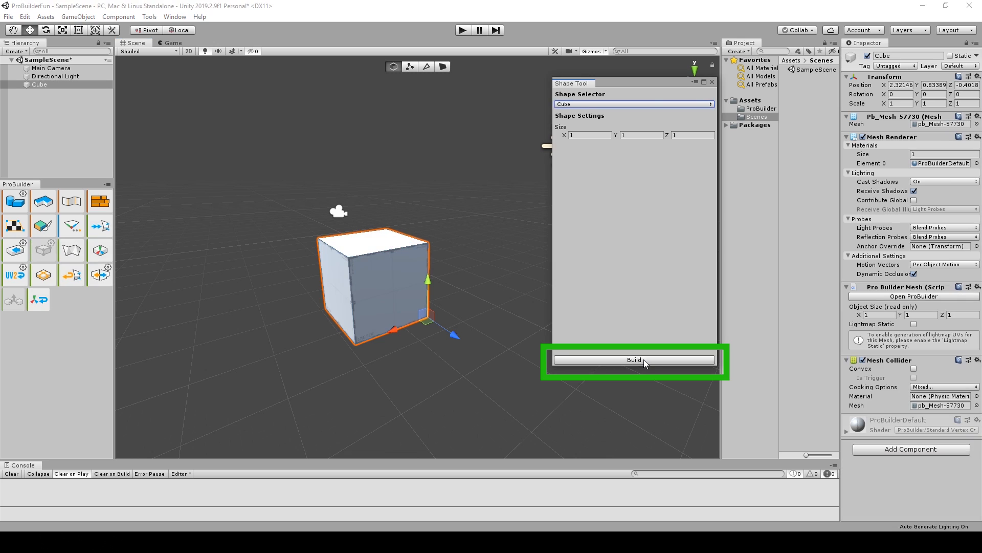
click(712, 83)
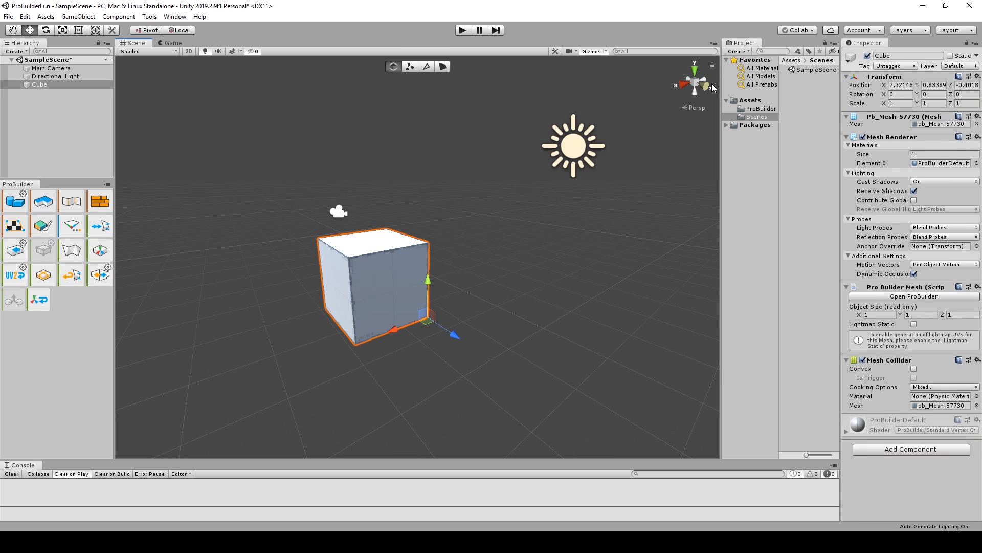
Look through the vertex, edge and face selection modes and return to object selection.
click(411, 67)
click(430, 67)
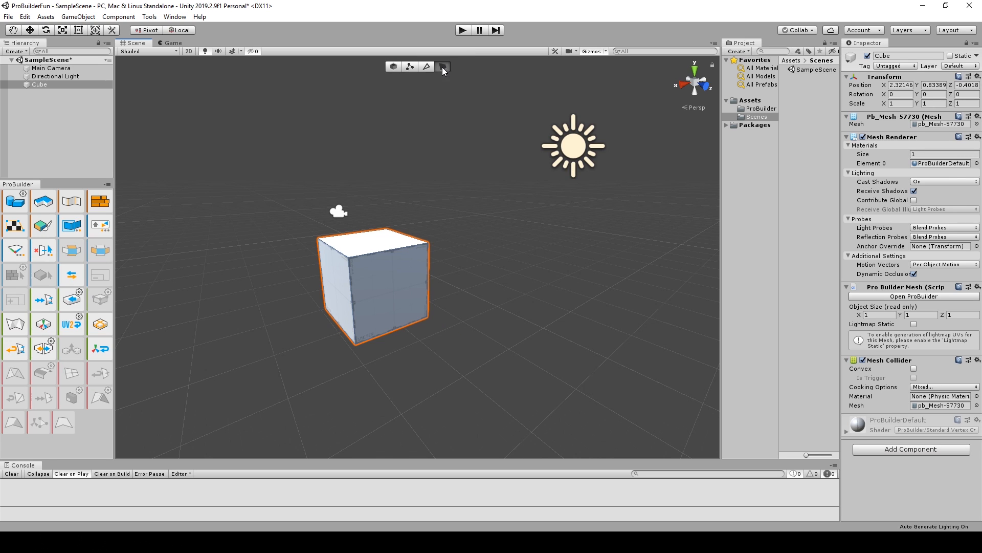
click(421, 68)
click(423, 68)
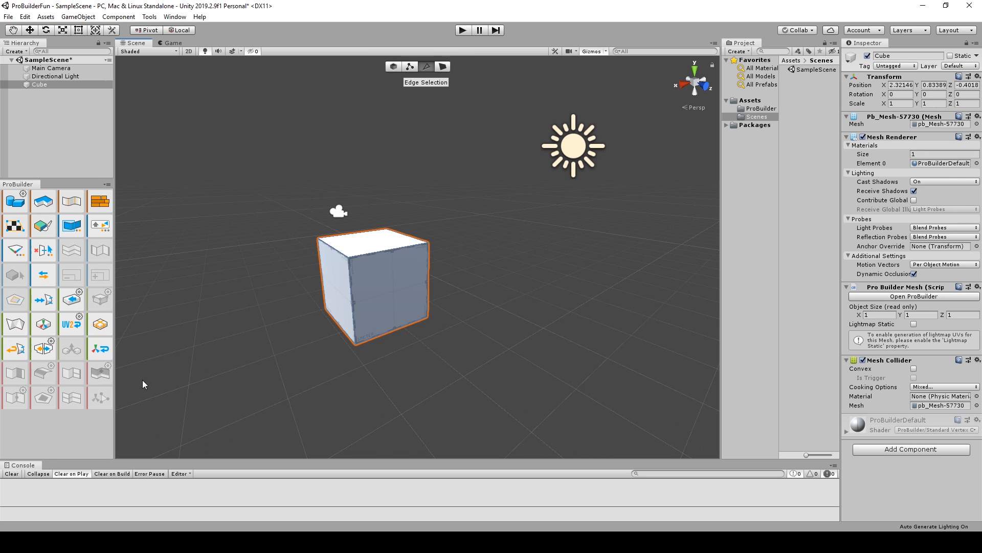
click(393, 67)
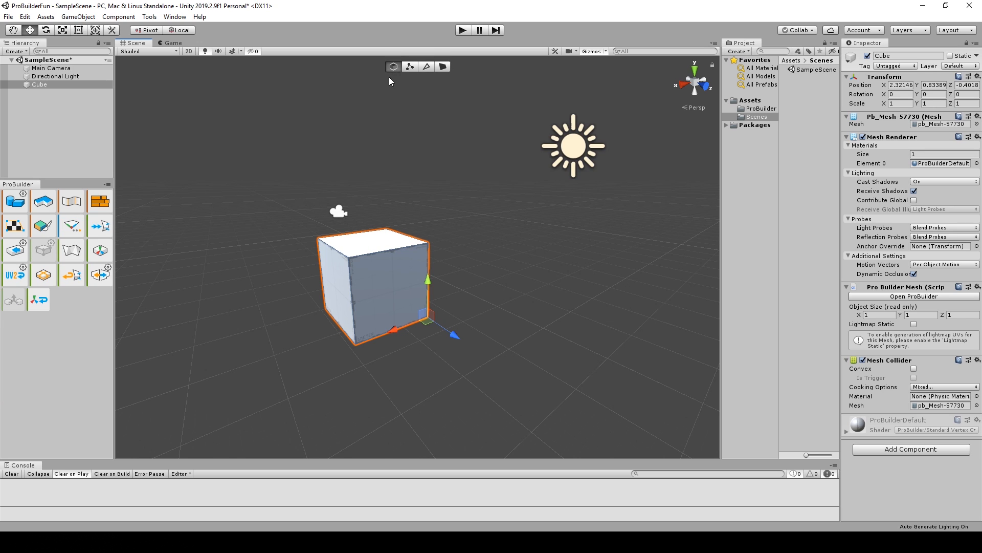
Move the whole cube to about Y 0.955 and Z 0.064, and pull one of its upper corner vertices slightly outward.
drag(428, 315, 456, 280)
mouse_move(461, 330)
mouse_down()
mouse_move(515, 364)
mouse_move(474, 344)
mouse_up()
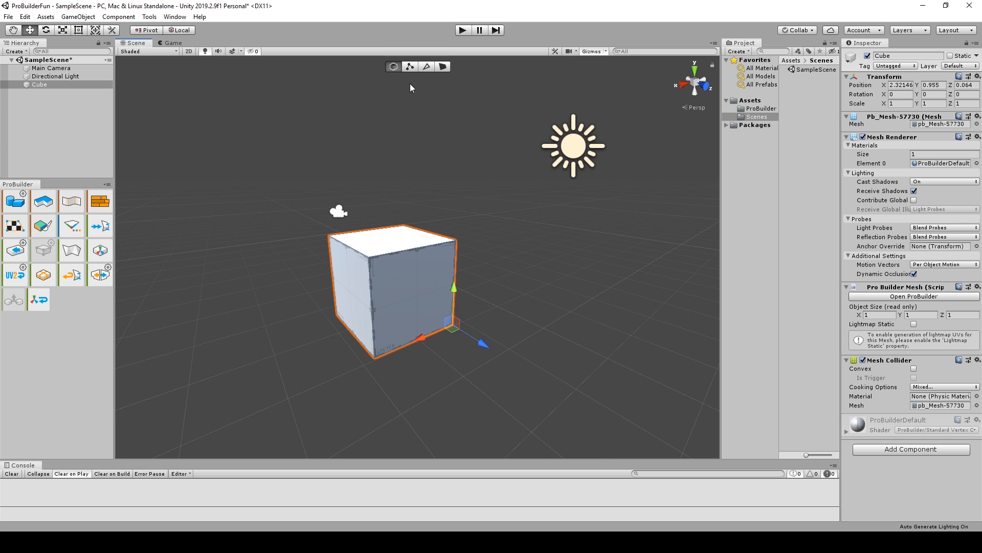
click(413, 67)
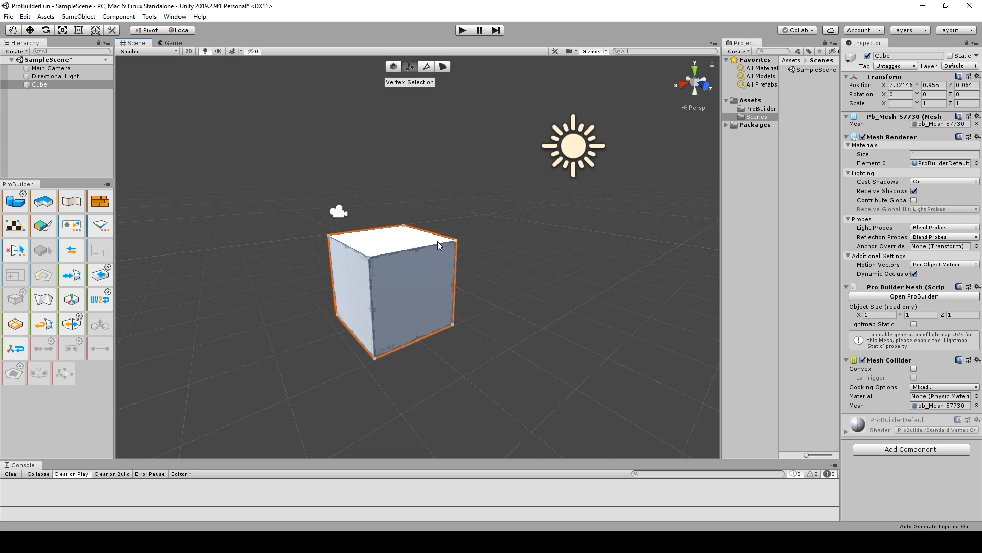
click(459, 242)
drag(466, 248, 461, 202)
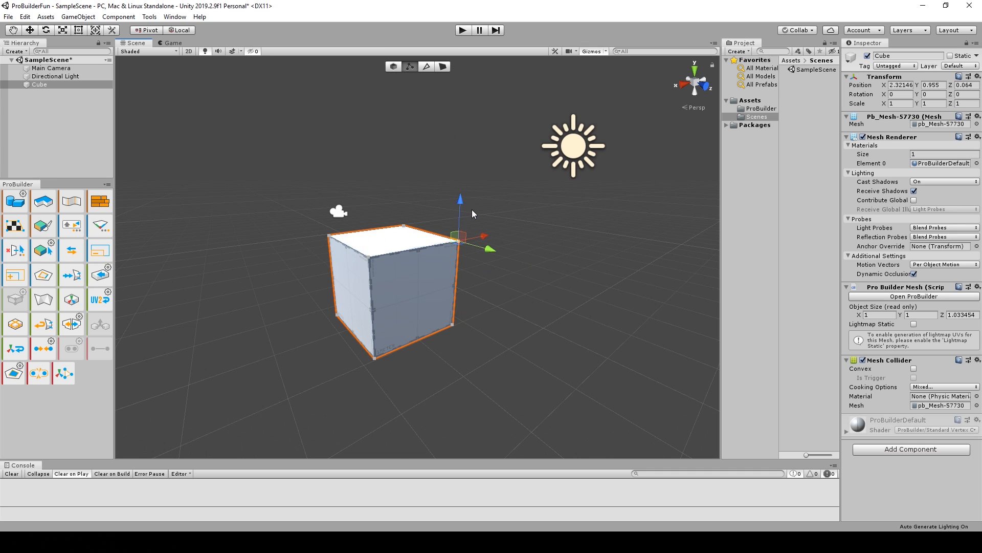
In edge selection mode, move the cube's upper front edge outward and downward so the top face slopes.
click(427, 71)
click(417, 249)
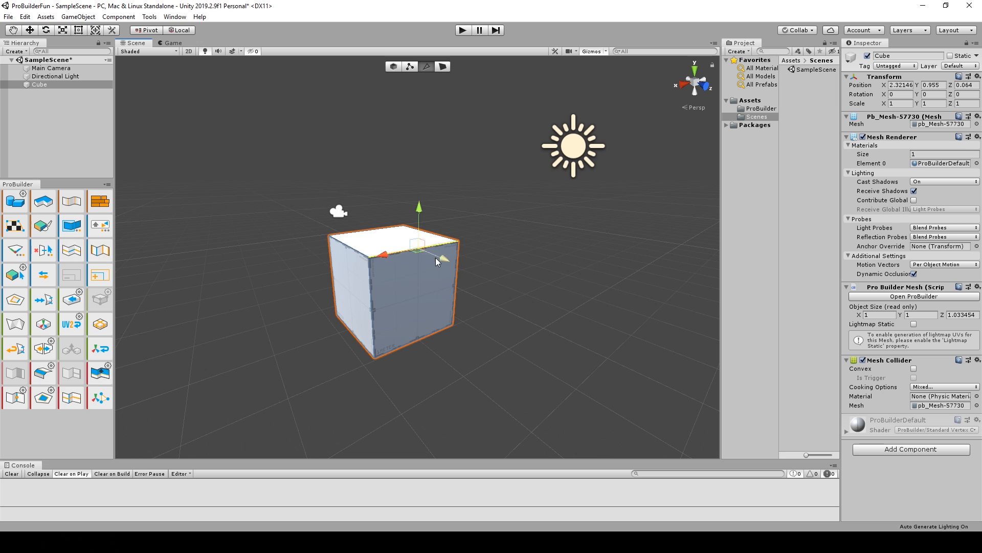
drag(435, 257, 452, 272)
alt+drag(381, 346, 495, 278)
middle_drag(320, 344, 400, 296)
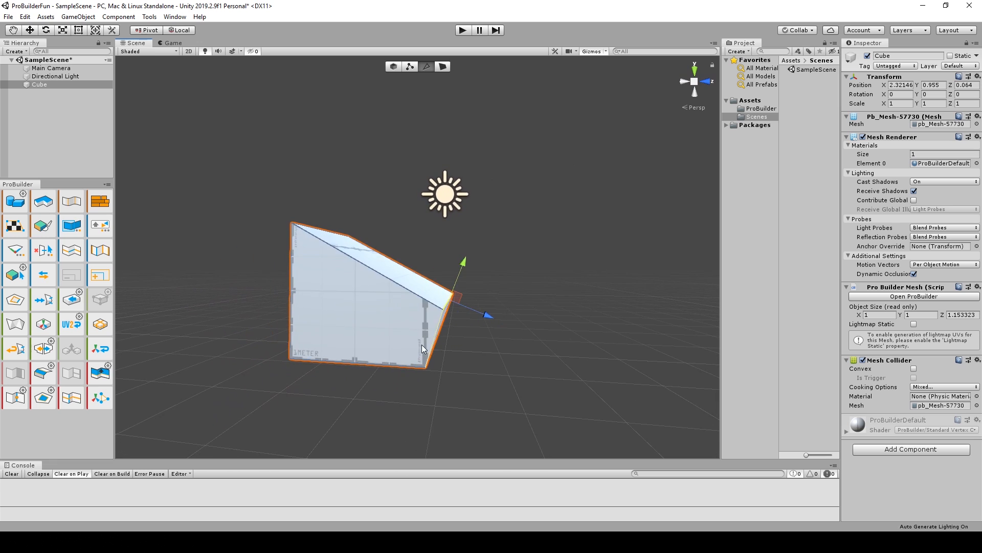
scroll(418, 365, up, 5)
scroll(418, 364, down, 4)
middle_drag(433, 369, 476, 320)
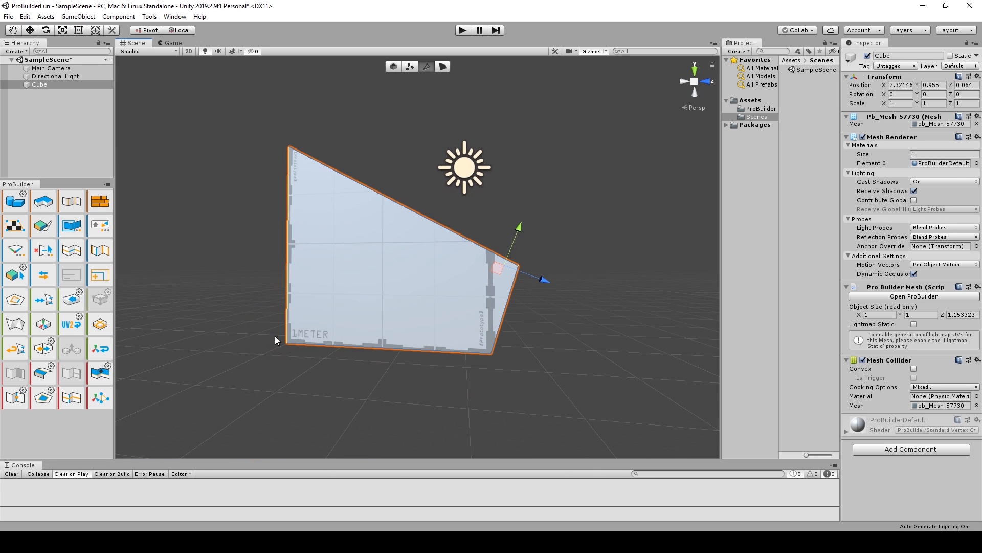
scroll(503, 308, down, 3)
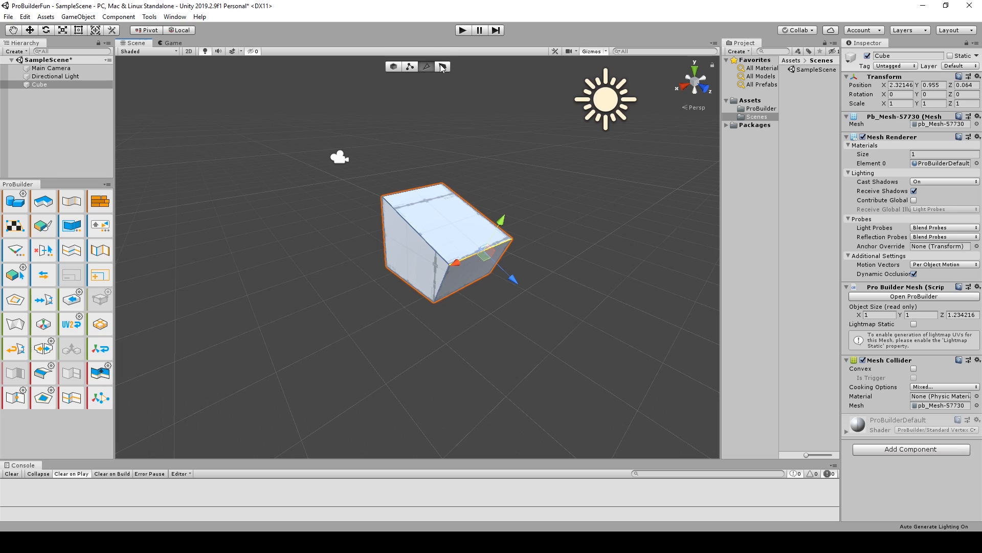
In face selection mode, raise the sloped top face, rotate it and scale it.
click(443, 67)
click(458, 226)
drag(457, 198, 493, 131)
key(r)
key(e)
alt+drag(473, 255, 553, 272)
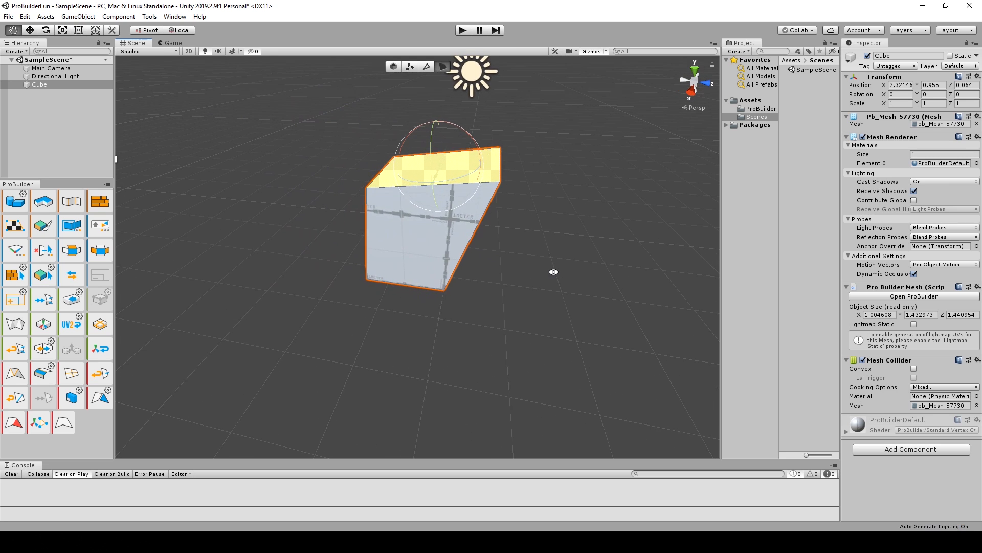
key(r)
drag(439, 166, 304, 260)
key(w)
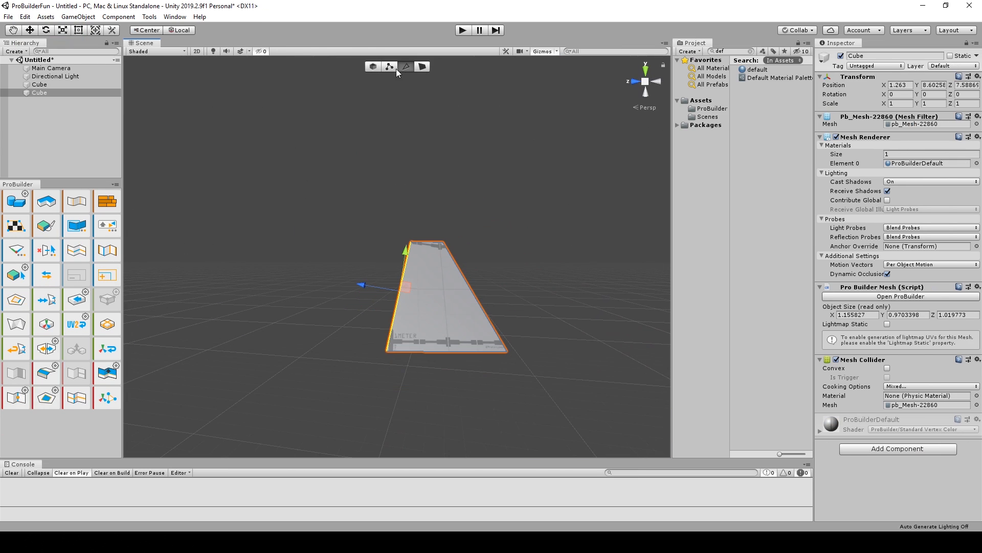
In edge selection mode, select a long side edge of the tapered cube and move it inward.
drag(362, 204, 435, 309)
click(406, 67)
click(411, 279)
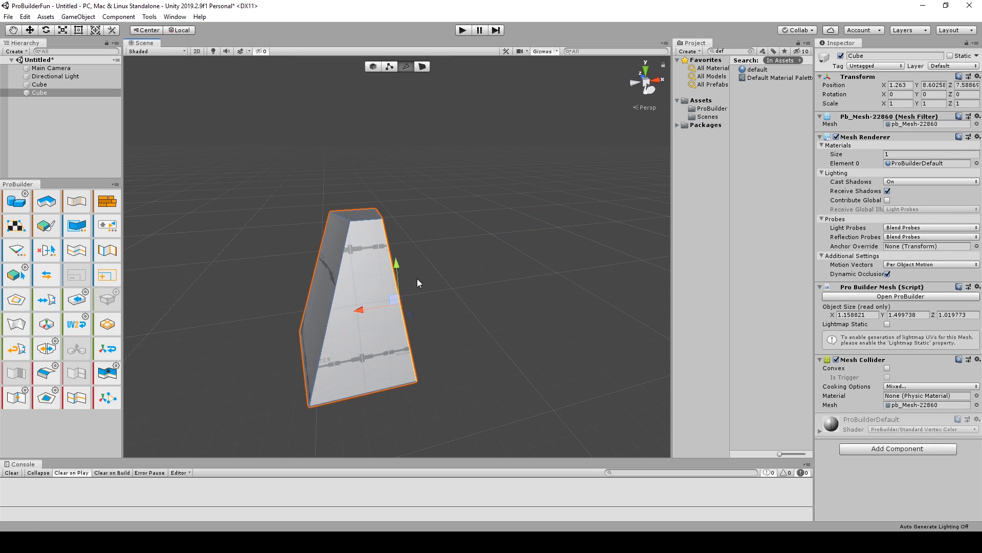
drag(361, 310, 381, 306)
alt+drag(405, 209, 437, 256)
click(392, 273)
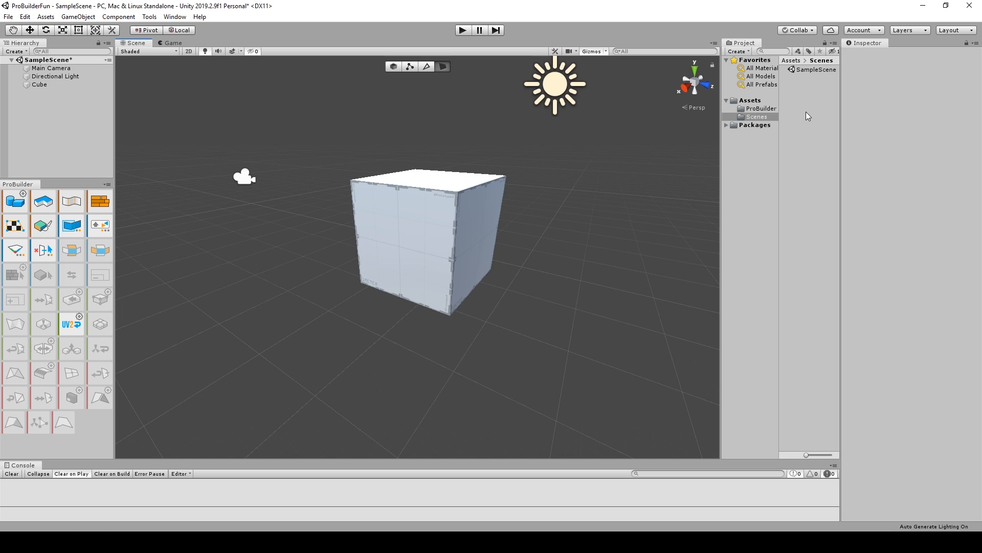
Create a material named default in the Scenes folder and apply it to the cube.
right_click(806, 112)
mouse_move(820, 121)
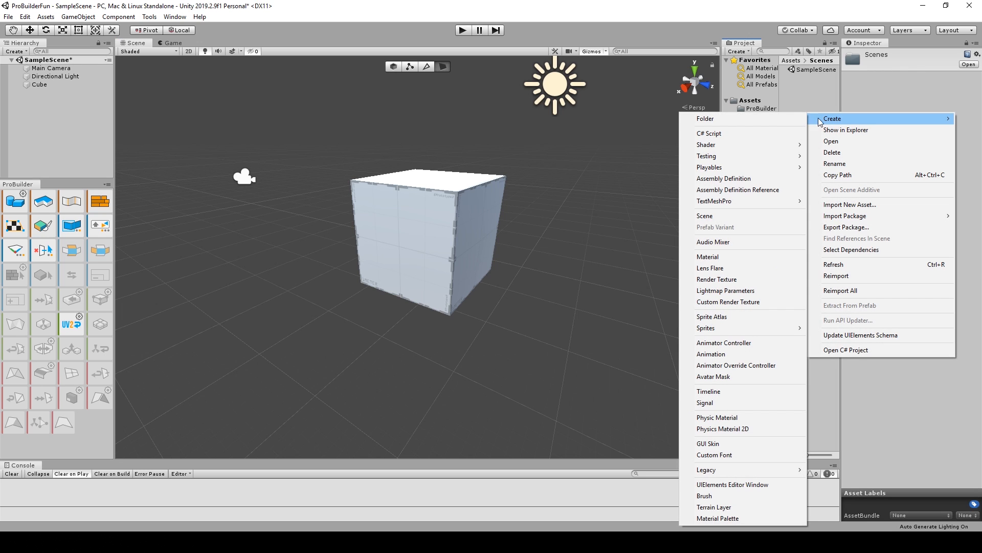
click(747, 257)
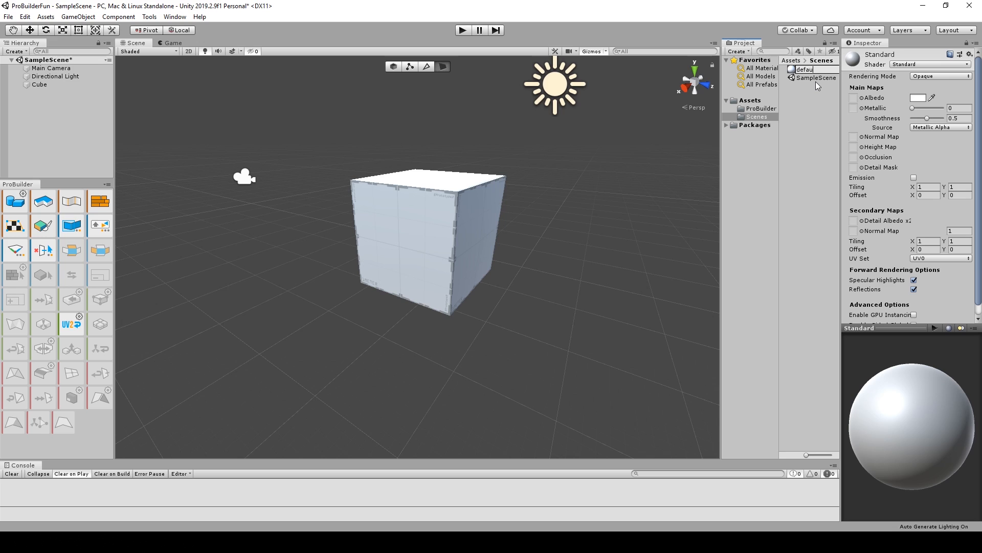
key(Return)
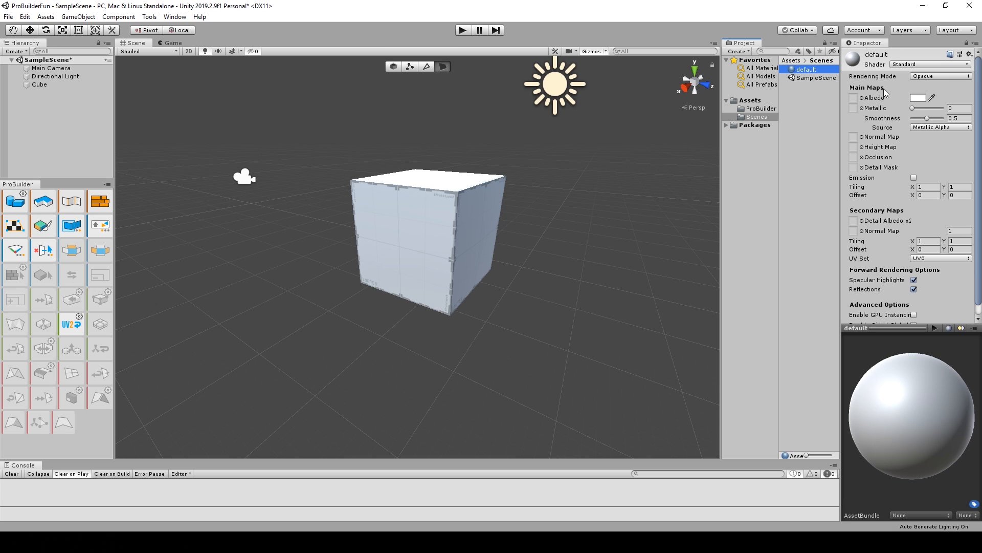
drag(813, 72, 417, 231)
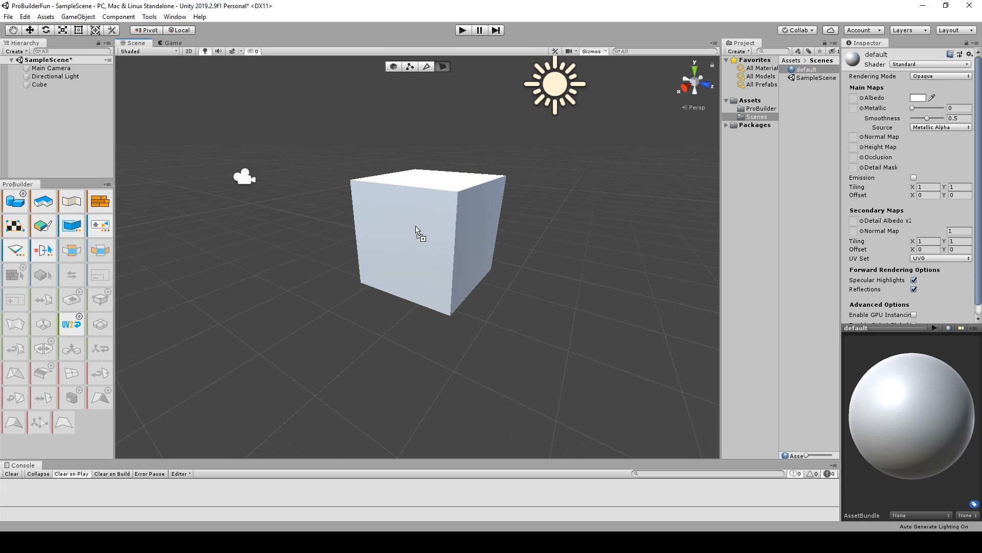
Set the default material's albedo colour to light blue and select the cube.
click(920, 99)
drag(754, 129, 760, 110)
click(721, 137)
alt+click(472, 267)
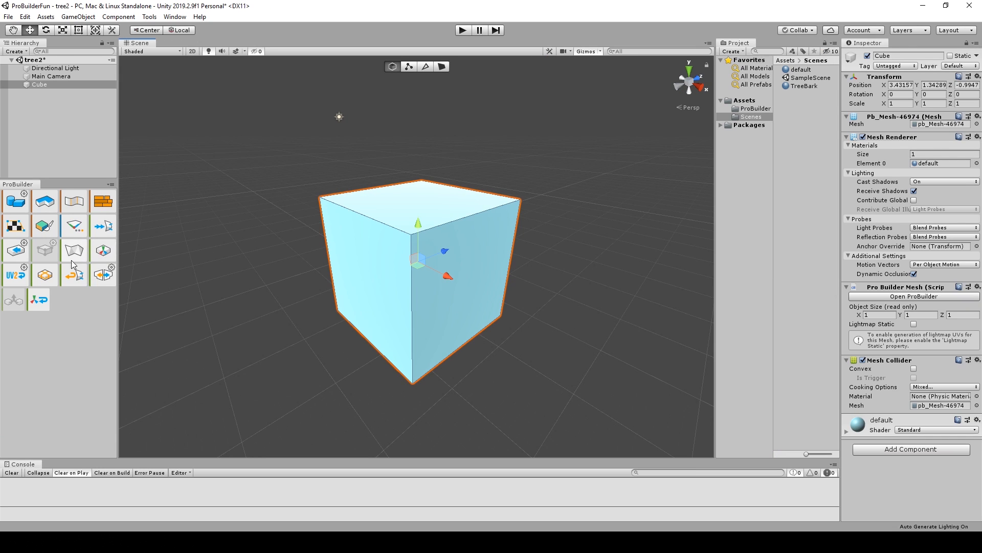
Subdivide the whole cube five times and undo the last three subdivisions.
click(44, 278)
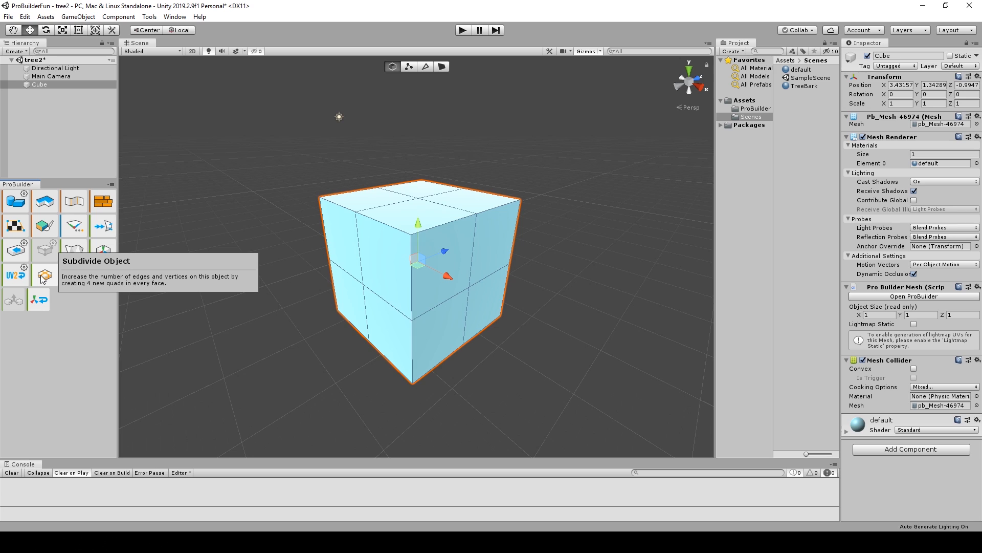
click(44, 277)
click(43, 277)
click(44, 278)
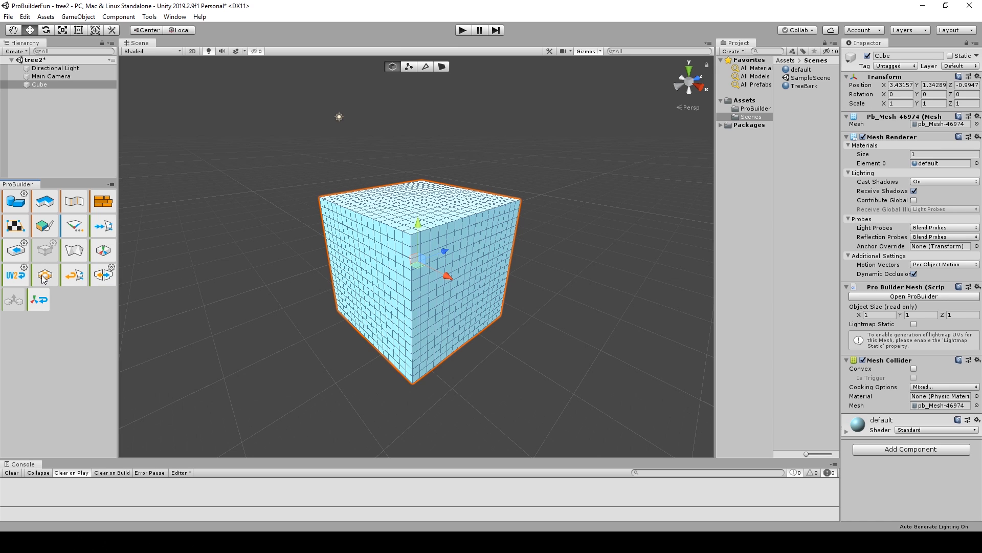
click(43, 277)
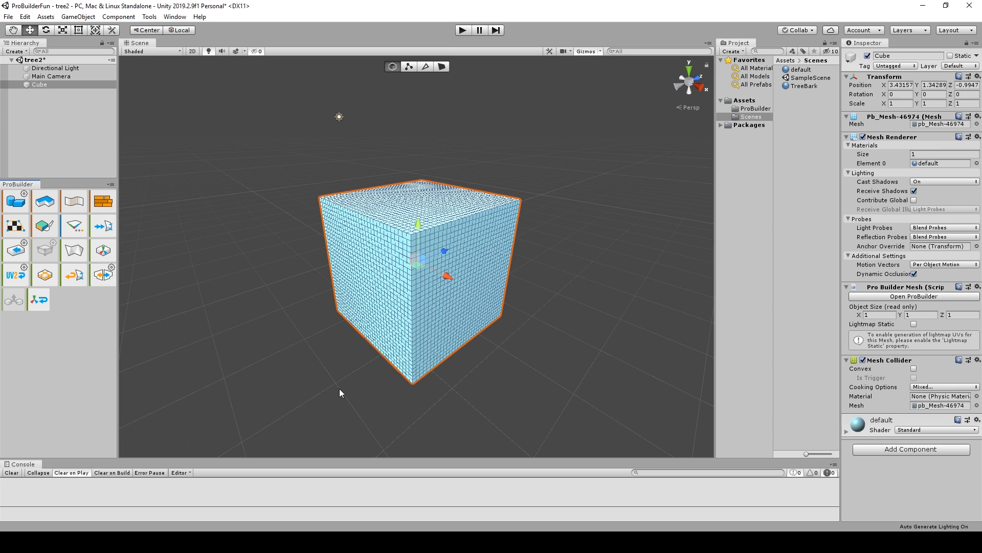
key(ctrl+z)
key(ctrl+z)
key(ctrl+z)
In face selection mode, select the four central faces on the cube's top and on its two visible sides.
click(443, 67)
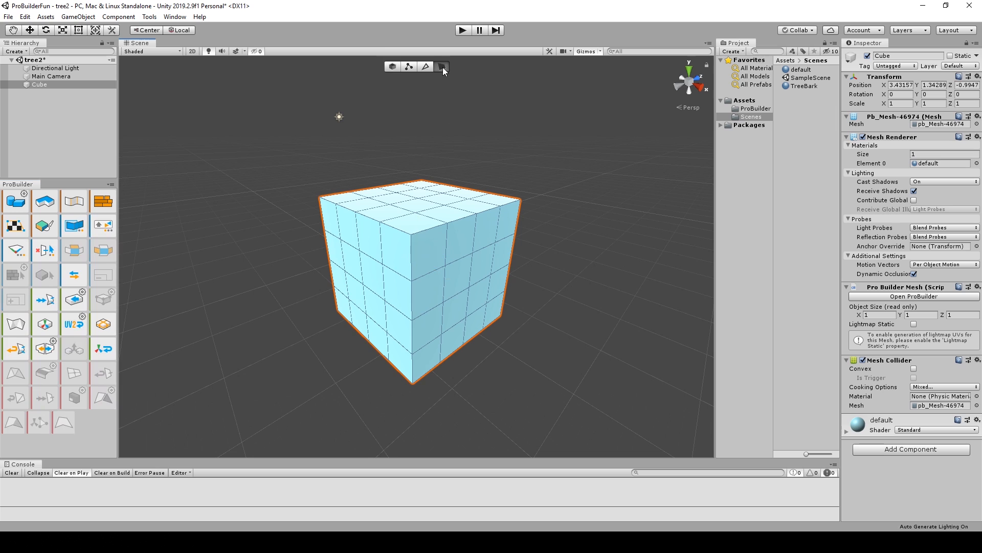
alt+drag(333, 295, 429, 190)
click(351, 270)
shift+click(390, 277)
shift+click(376, 313)
shift+click(473, 276)
shift+click(447, 285)
shift+click(447, 326)
shift+click(457, 211)
shift+click(426, 220)
alt+drag(436, 355, 471, 276)
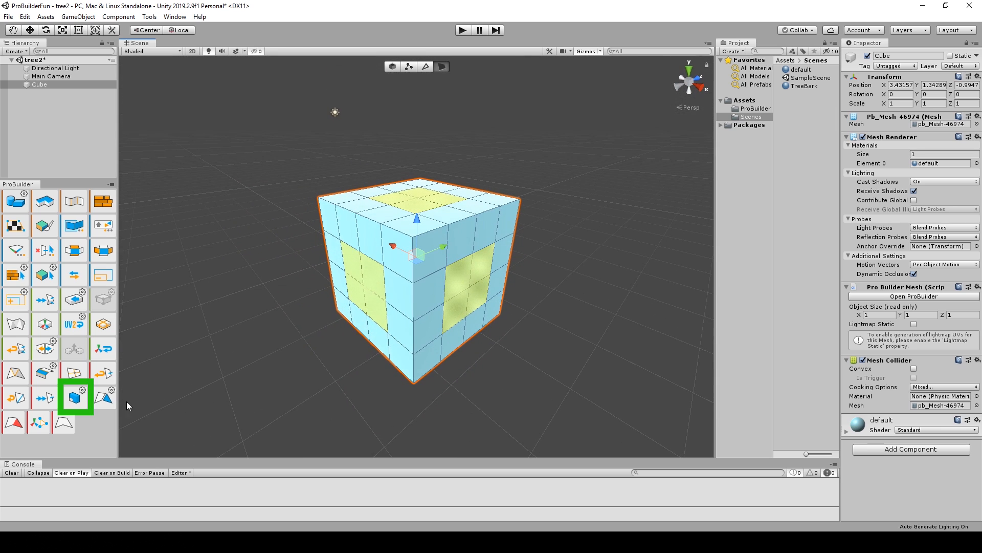
Try extruding the selected faces by the default distance, undo it, and extrude them by face normal with a distance of 1.5.
click(81, 400)
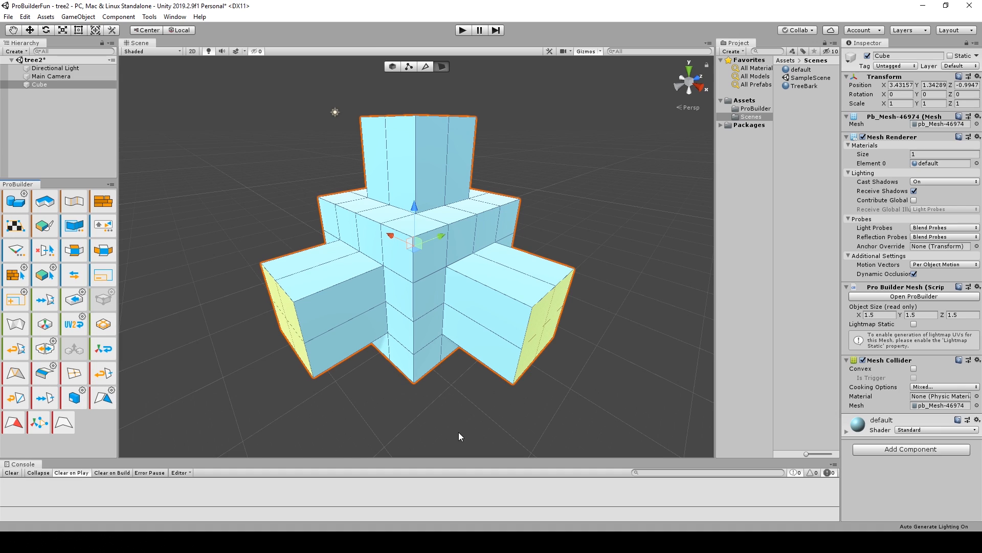
key(ctrl+z)
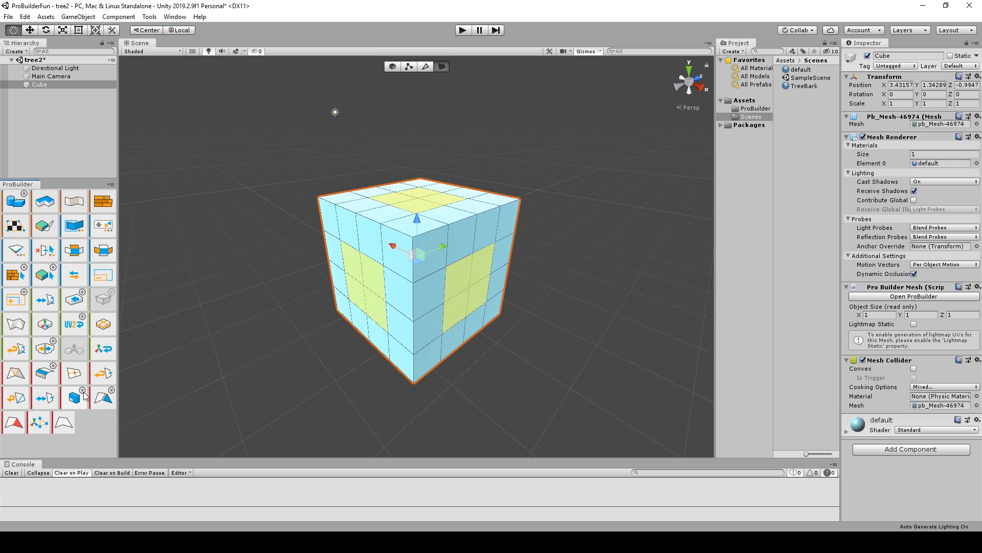
click(83, 392)
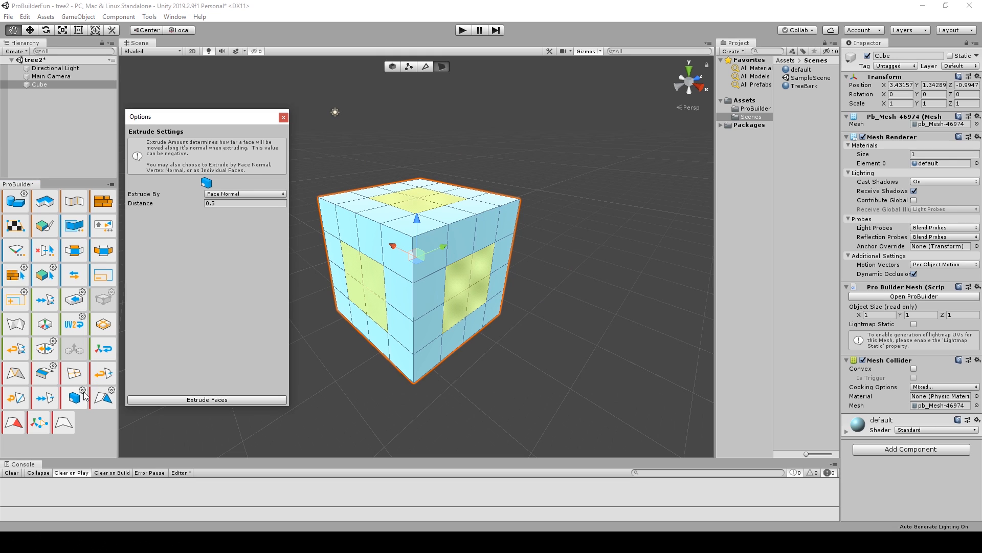
click(209, 204)
click(223, 398)
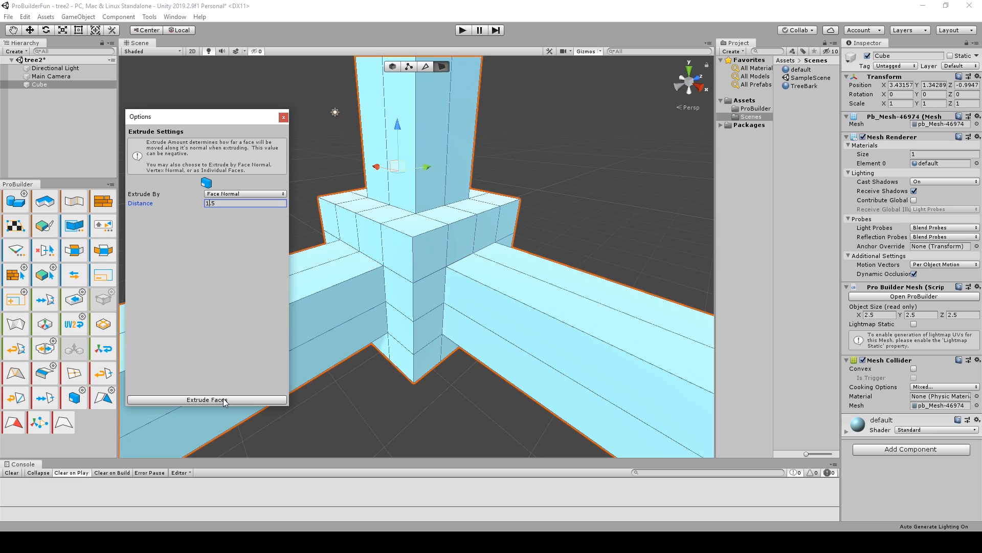
scroll(435, 311, down, 5)
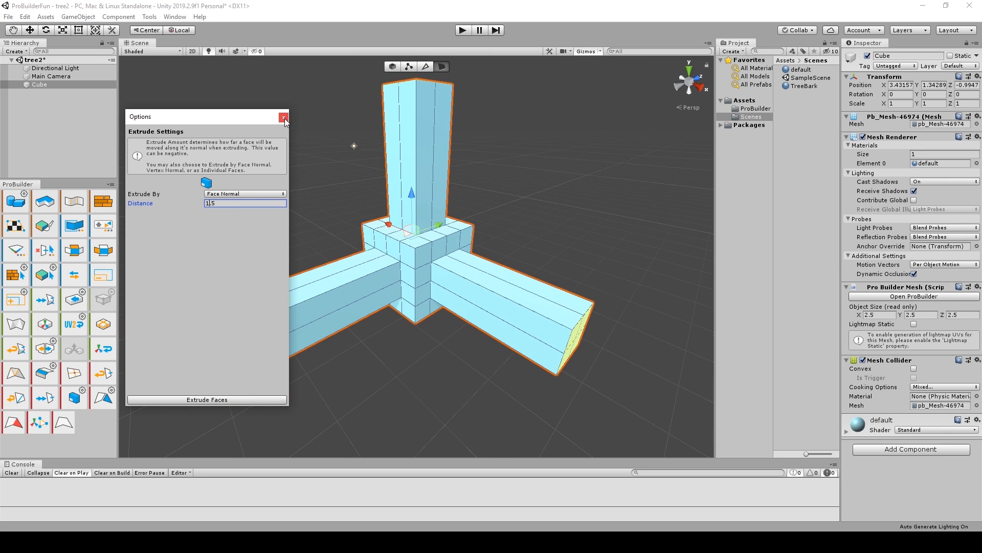
click(284, 118)
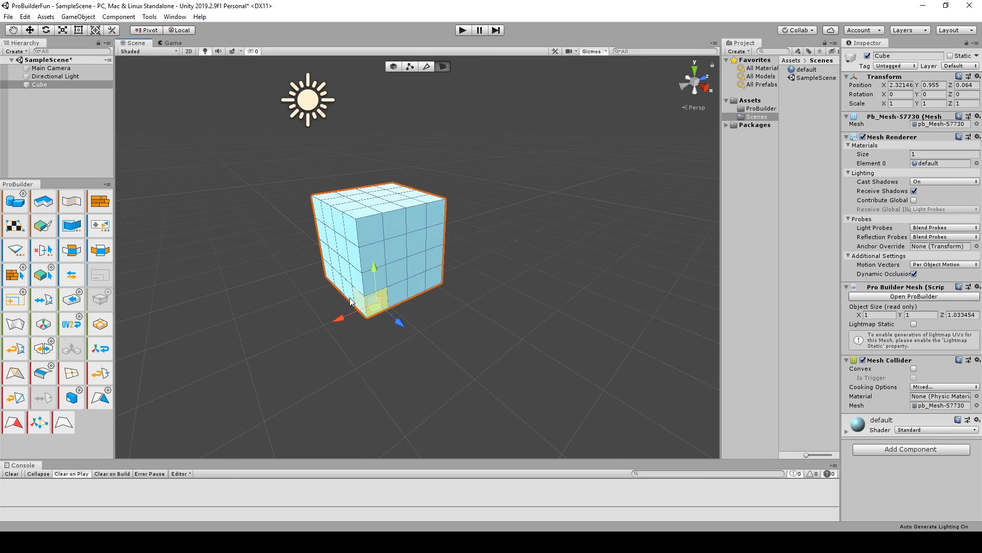
Select the ring of faces around the subdivided cube's bottom row from the selected corner face.
click(104, 251)
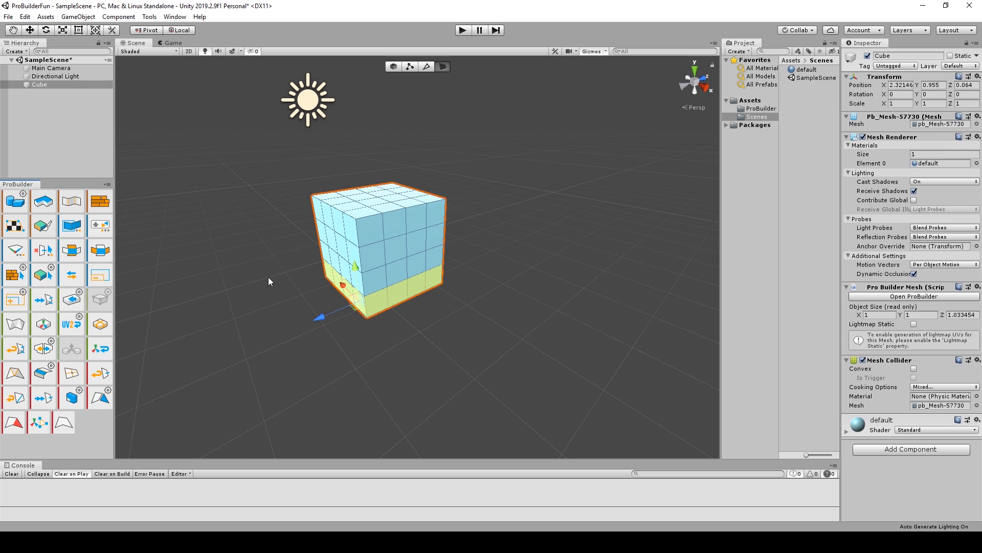
Extrude the bottom face ring outward, and select and extrude the ring of faces around the cube's top row.
key(ctrl+e)
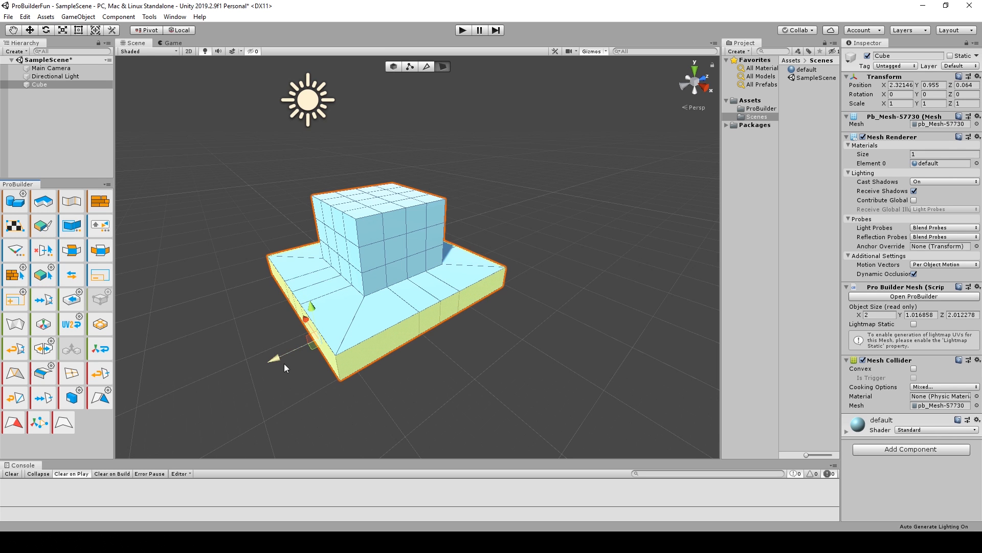
mouse_move(284, 367)
alt+mouse_down()
mouse_move(332, 353)
mouse_move(317, 318)
mouse_move(287, 372)
alt+mouse_up()
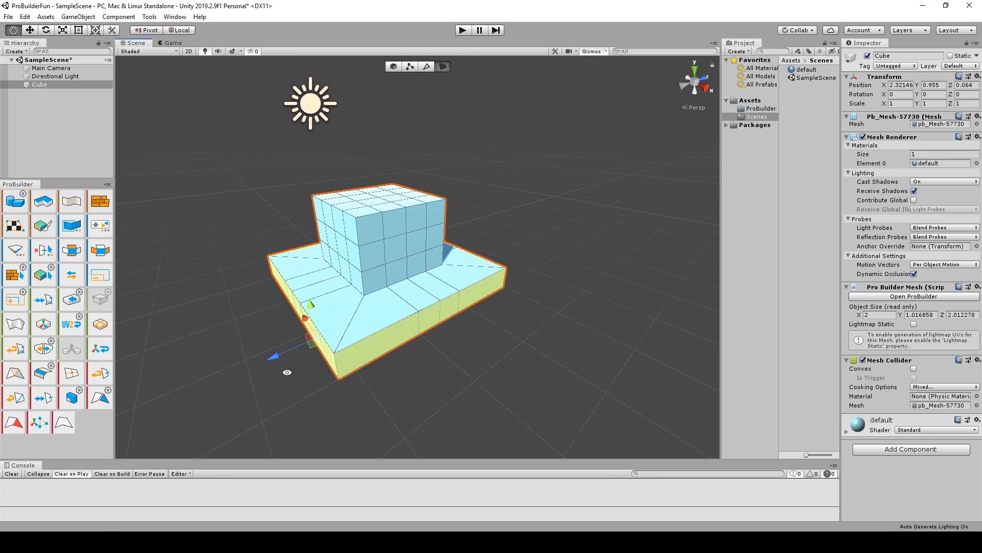
click(375, 236)
click(107, 253)
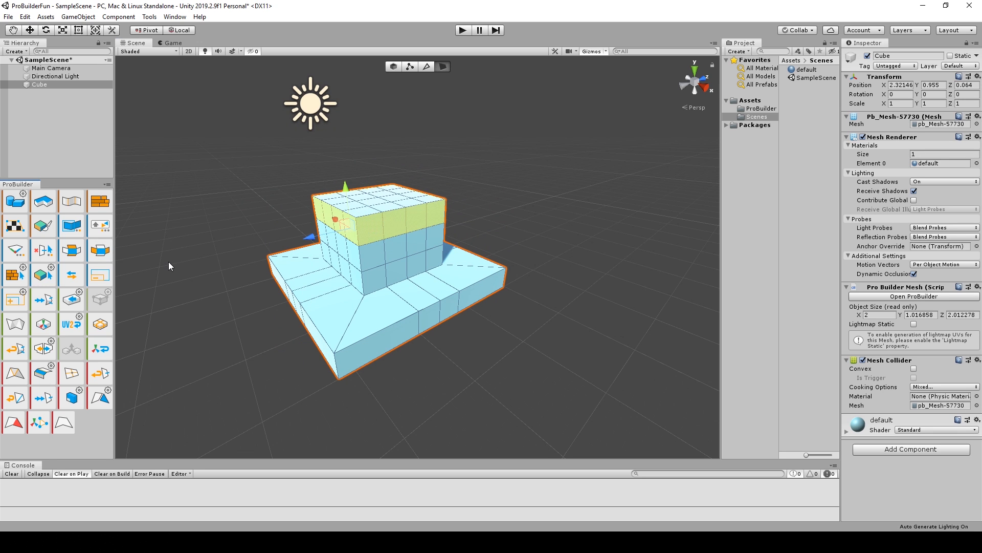
key(ctrl+e)
alt+drag(333, 334, 224, 280)
Select the vertical face loops through the two middle faces of the cube's top row and extrude them.
shift+click(421, 211)
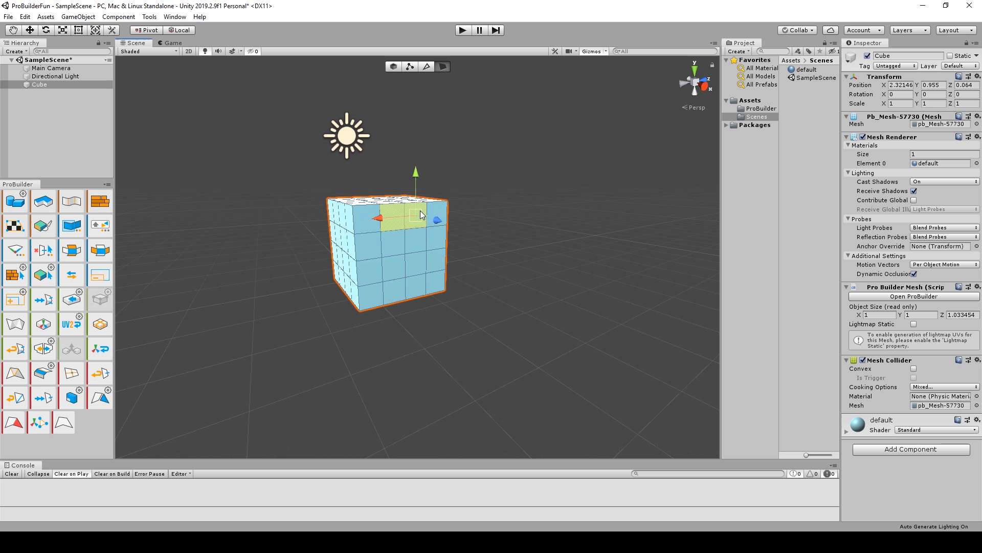
click(72, 256)
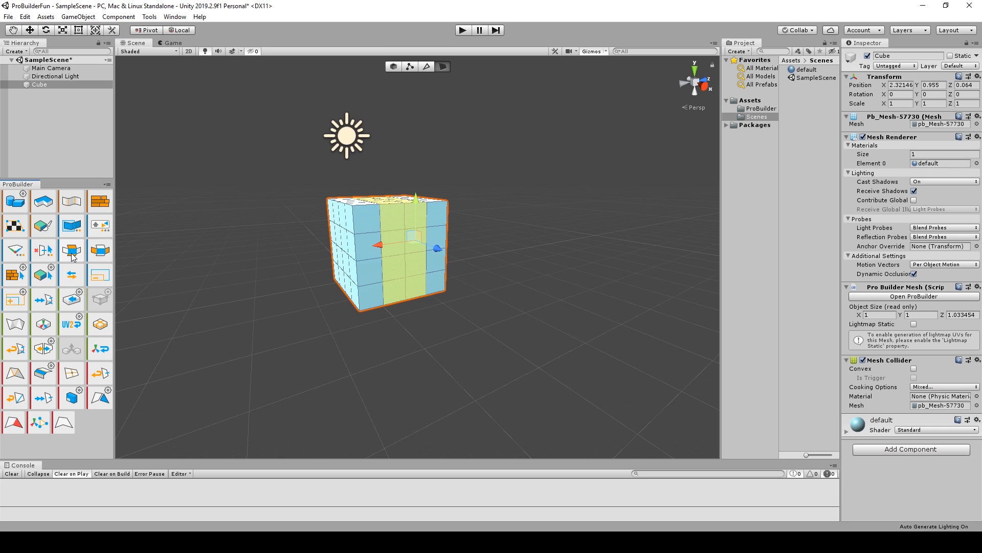
alt+drag(287, 328, 343, 255)
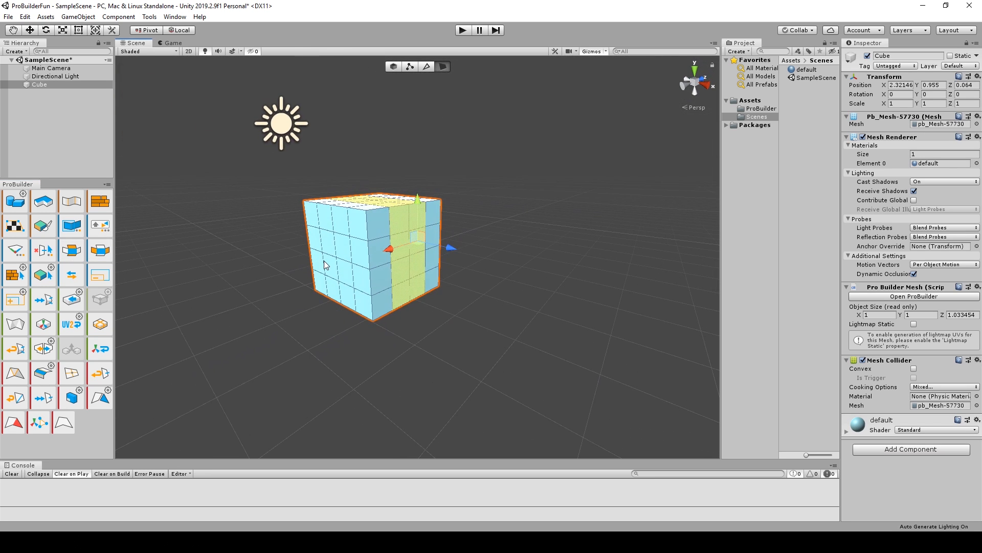
key(ctrl+e)
alt+drag(396, 277, 460, 286)
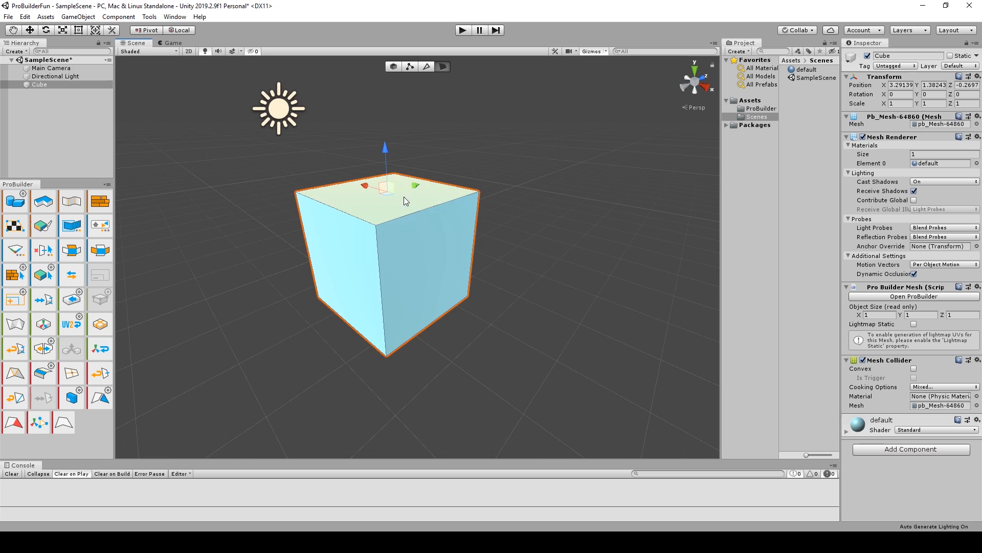
scroll(404, 197, down, 5)
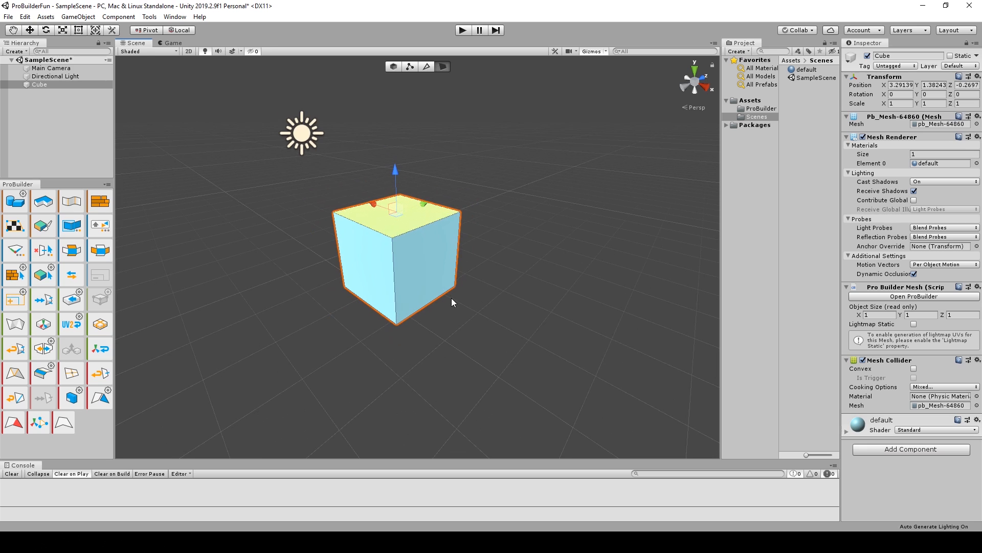
Extrude the new cube's top face upward twice to form a column about 3.6 units high.
key(ctrl+e)
scroll(414, 156, down, 1)
drag(394, 129, 395, 106)
scroll(444, 204, down, 2)
middle_drag(444, 205, 455, 284)
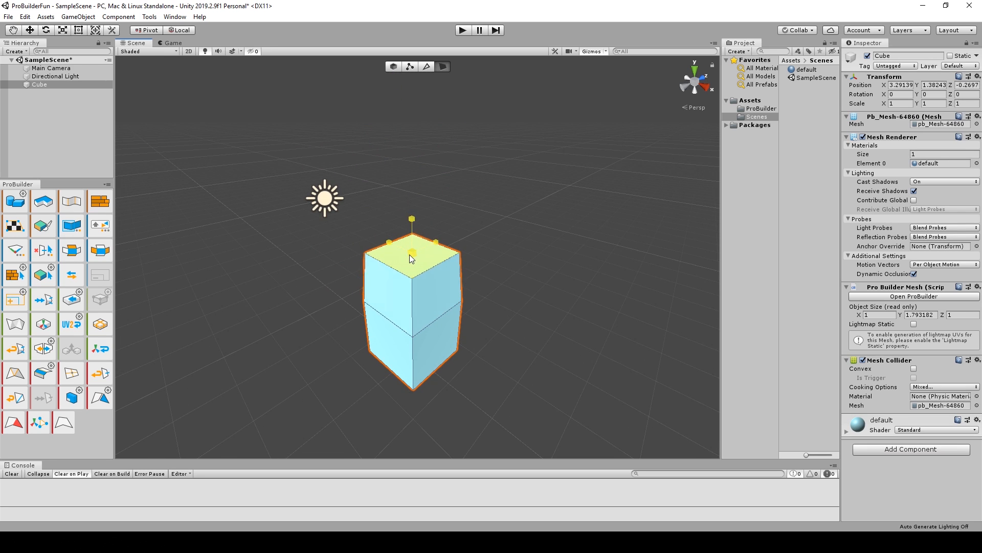
shift+drag(408, 215, 421, 66)
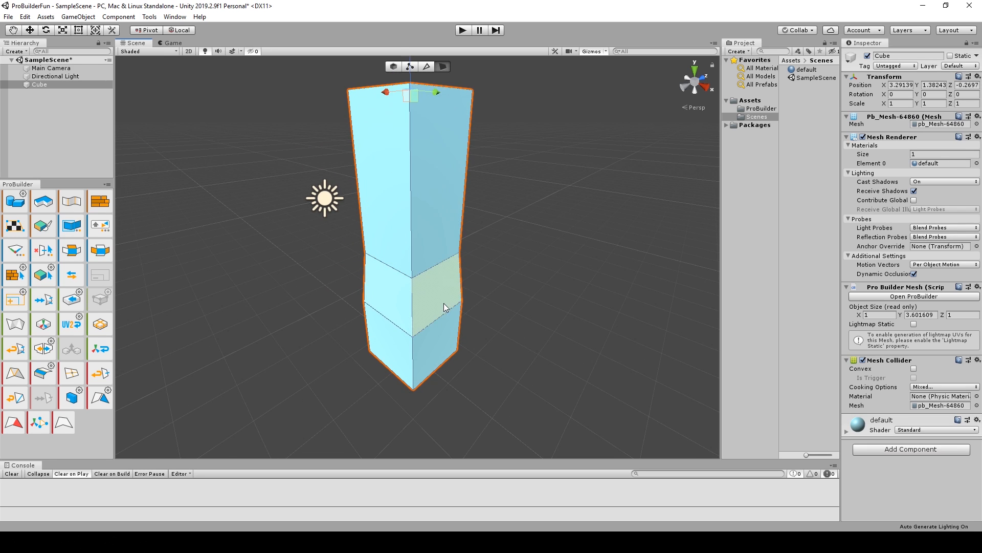
In edge selection mode, select the edge loop around the column's upper joint and move it slightly down.
scroll(443, 303, up, 2)
click(427, 66)
scroll(491, 307, up, 5)
alt+drag(500, 369, 496, 341)
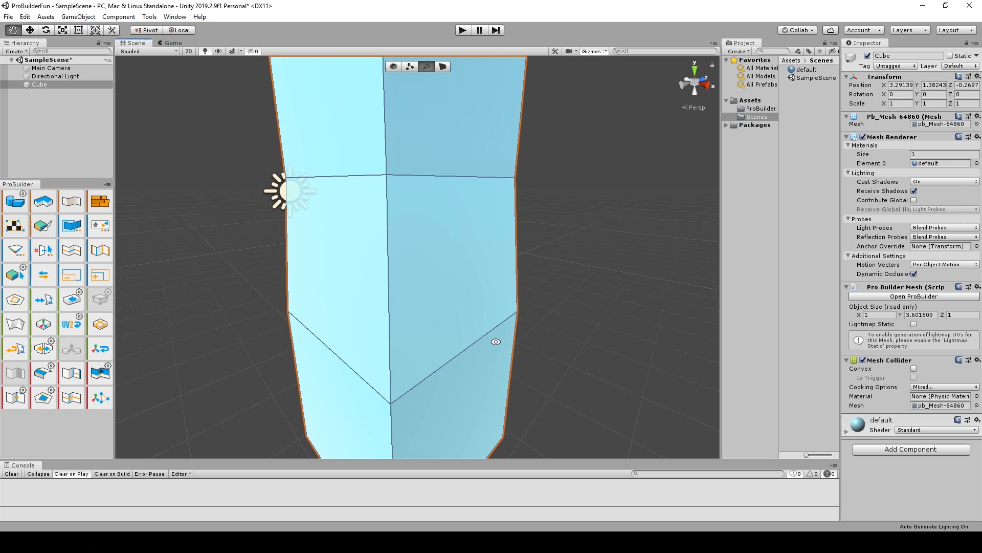
click(452, 178)
alt+drag(421, 266, 579, 300)
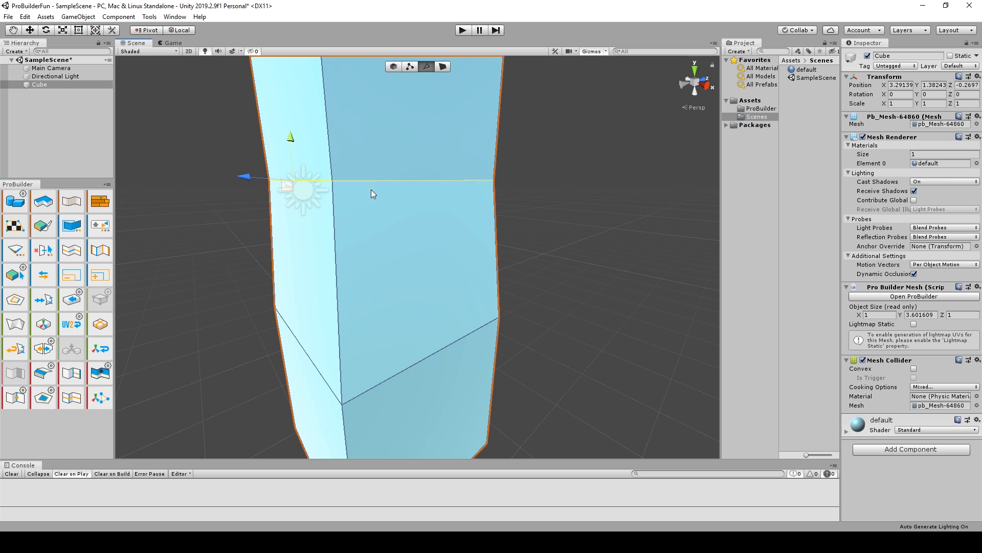
alt+drag(370, 190, 381, 245)
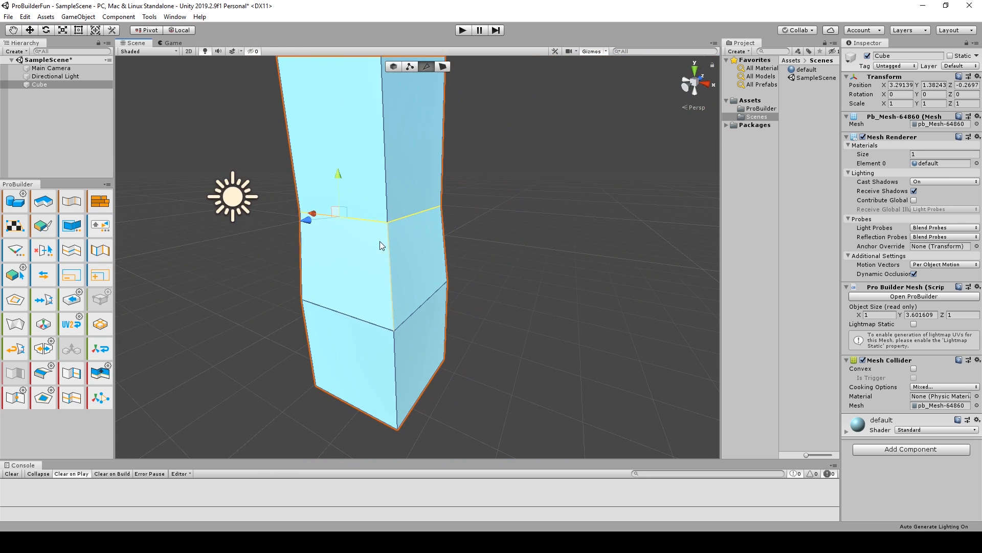
mouse_move(342, 176)
mouse_down()
mouse_move(344, 216)
mouse_move(348, 182)
mouse_up()
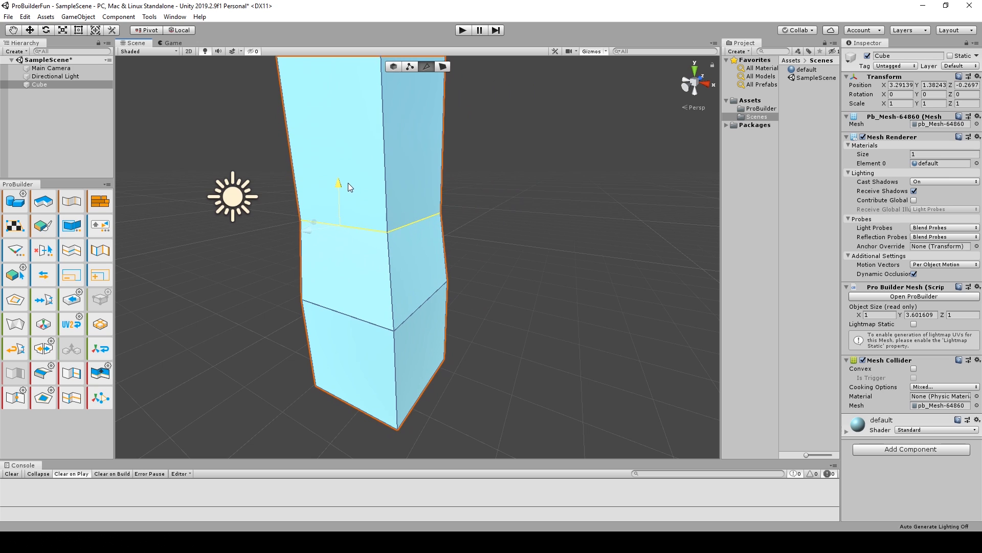
drag(346, 226, 375, 236)
Insert a horizontal edge loop around the column's tall upper section and lower it slightly.
alt+drag(443, 237, 436, 256)
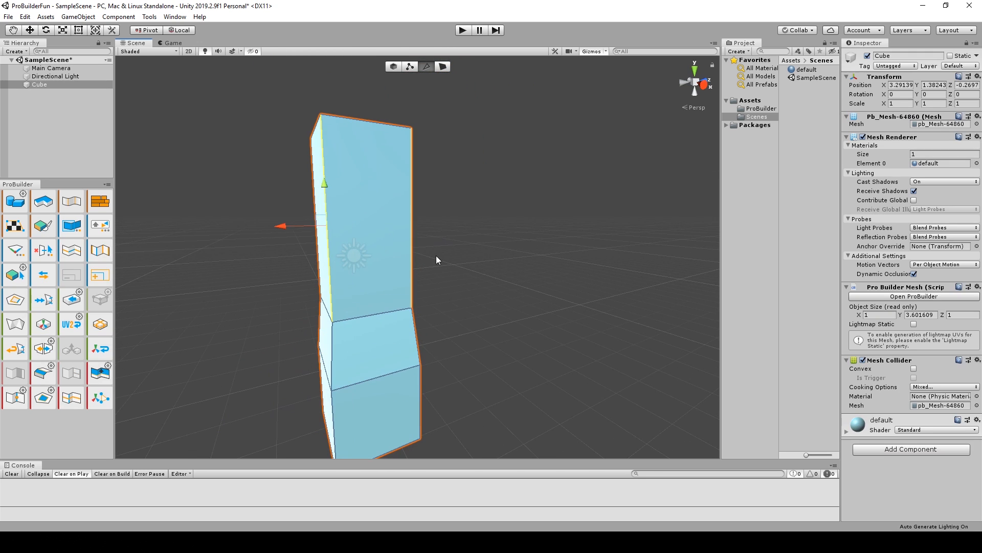
click(70, 398)
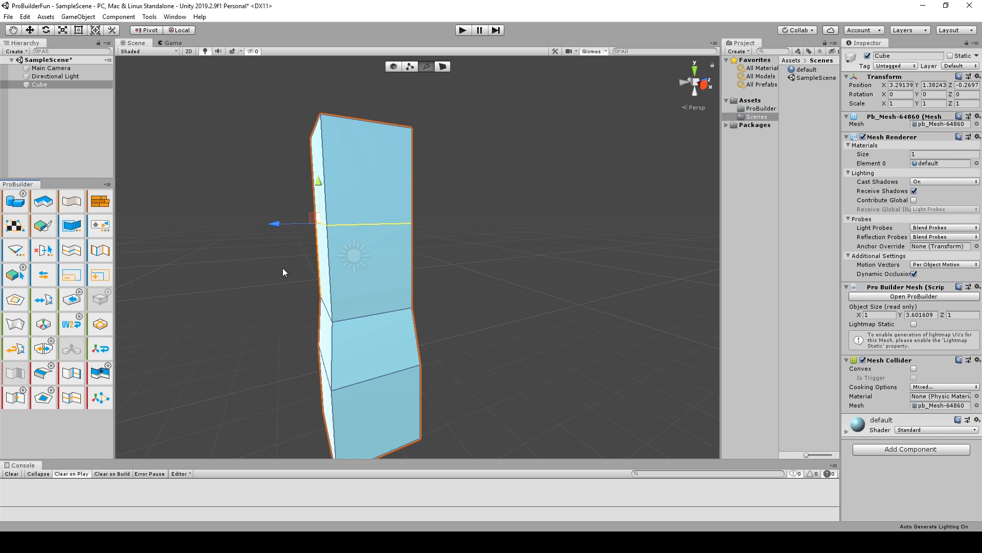
alt+drag(330, 270, 349, 281)
drag(330, 178, 337, 207)
Try inserting a vertical edge loop along the column from a horizontal edge, and undo it.
click(71, 400)
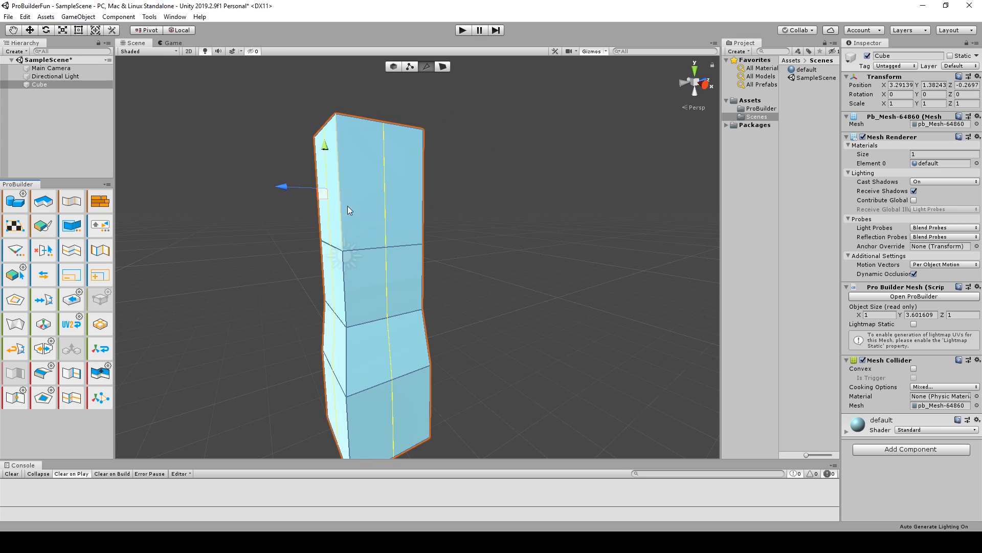
mouse_move(284, 187)
mouse_down()
mouse_move(274, 188)
mouse_move(285, 188)
mouse_up()
key(ctrl+z)
key(ctrl+z)
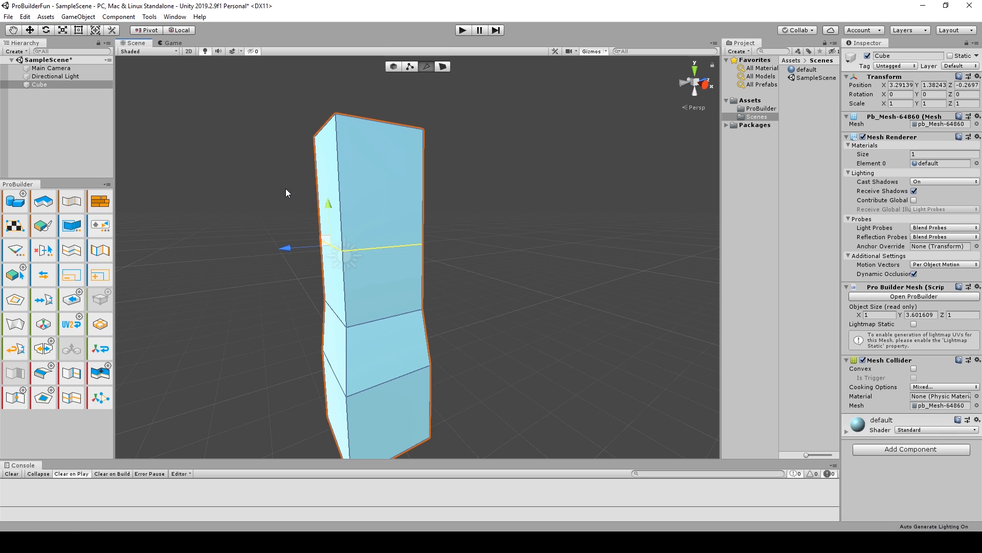
Insert another horizontal edge loop around the column's topmost section using its vertical edge, and adjust the loop's height.
click(341, 175)
click(77, 404)
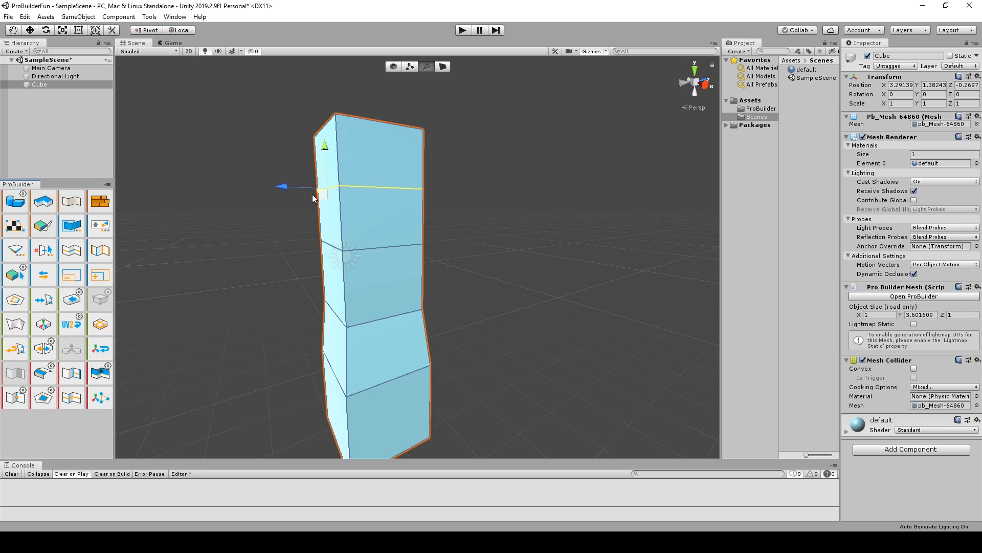
drag(324, 147, 328, 142)
scroll(489, 261, down, 3)
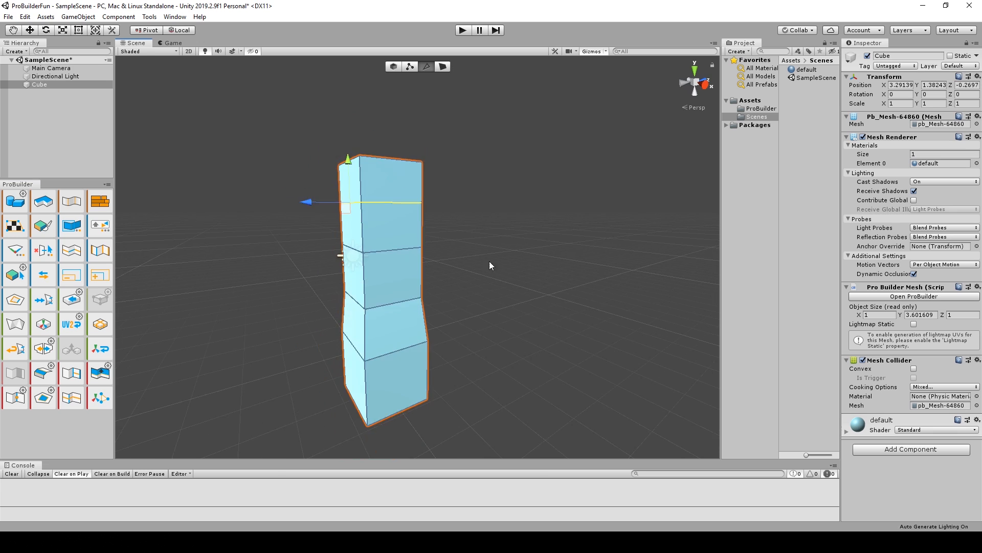
In face selection mode, extrude the column's top face upward twice to a total height of about 5.8 units.
alt+drag(489, 261, 481, 328)
key(h)
click(370, 242)
shift+drag(372, 193, 376, 110)
scroll(396, 194, down, 3)
alt+drag(535, 379, 471, 333)
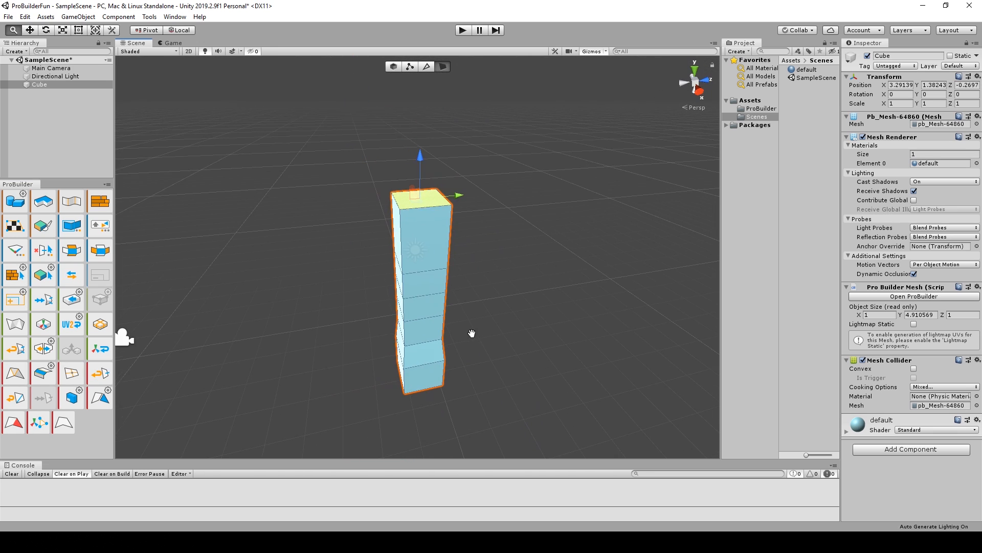
shift+drag(422, 160, 422, 90)
alt+drag(491, 169, 384, 200)
Extrude the side face of the column's top segment outward as the start of a branch, and angle and narrow its end.
click(405, 139)
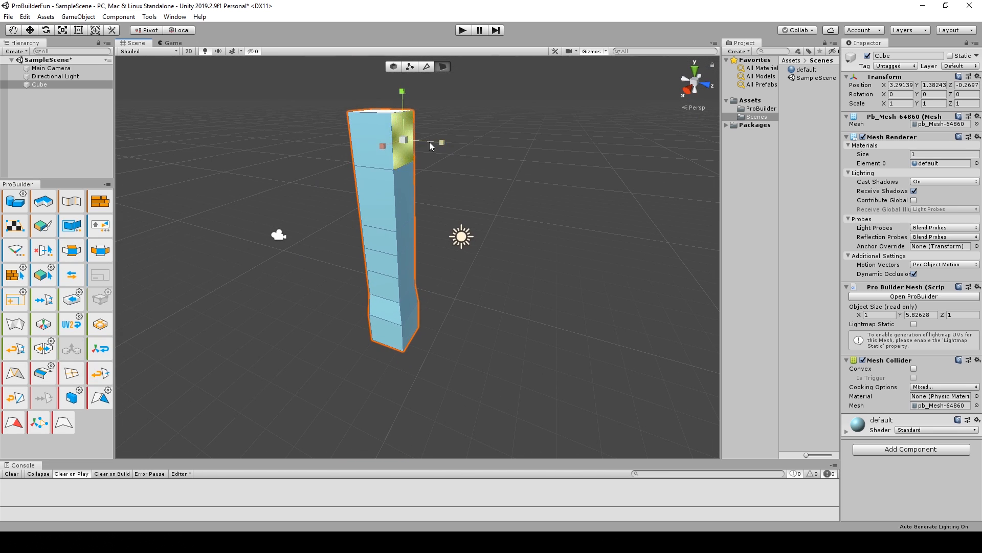
shift+drag(432, 143, 491, 125)
key(e)
key(w)
drag(441, 101, 435, 77)
alt+drag(490, 148, 496, 177)
key(r)
drag(456, 128, 448, 128)
Extend the first branch diagonally upward by extruding its end face in segments, and shrink the tip.
key(w)
scroll(463, 148, down, 3)
shift+drag(493, 166, 587, 71)
key(e)
key(w)
key(r)
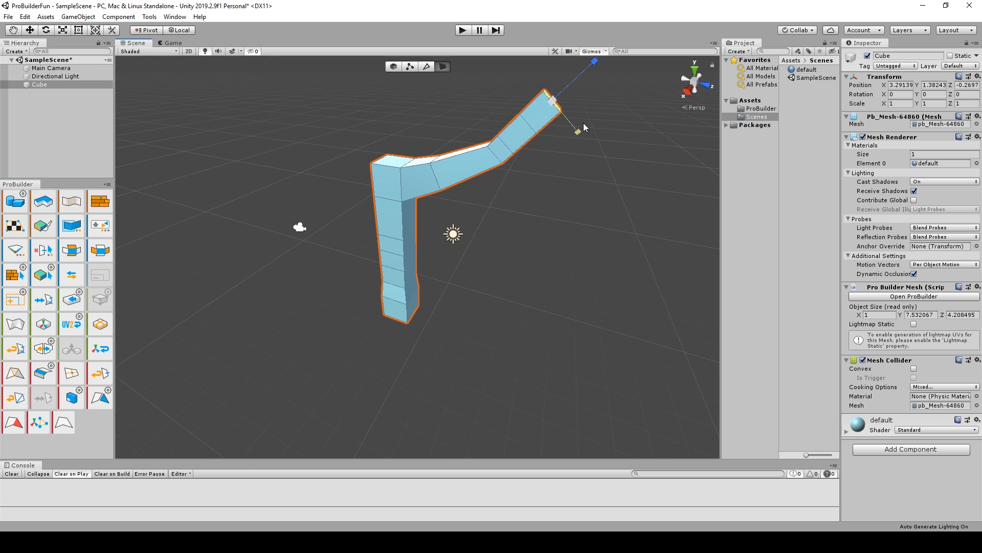
drag(553, 100, 256, 133)
Extrude a side face near the first branch into another branch, moving, rotating and scaling its end face.
click(367, 133)
key(w)
shift+drag(397, 147, 451, 164)
key(e)
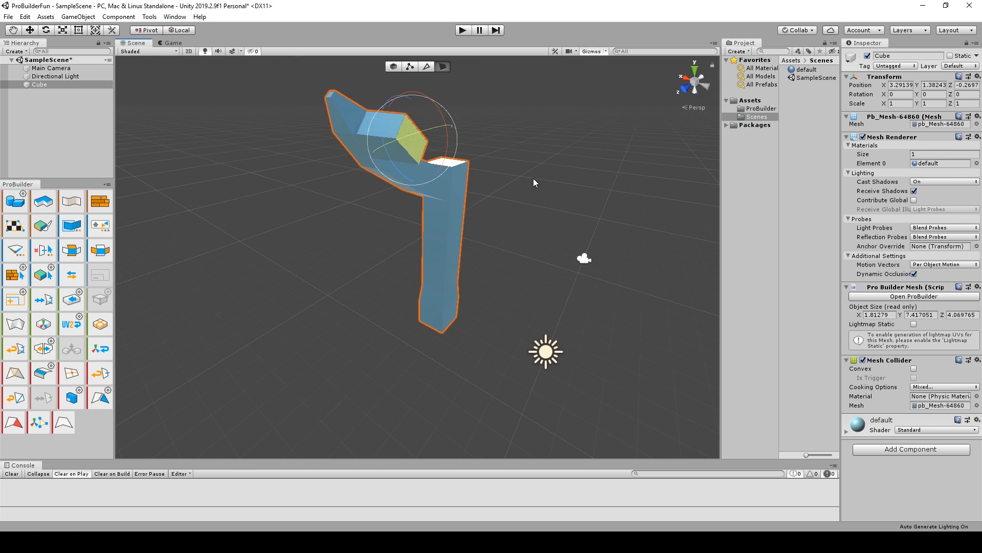
alt+drag(533, 178, 429, 176)
key(r)
drag(299, 143, 289, 148)
alt+drag(289, 149, 245, 165)
alt+drag(247, 155, 408, 245)
drag(328, 201, 254, 174)
key(e)
alt+drag(265, 213, 425, 225)
Scale and reposition the lower part of the trunk to flare out its base.
shift+click(429, 287)
mouse_move(429, 287)
alt+mouse_down()
mouse_move(436, 256)
mouse_move(440, 300)
alt+mouse_up()
key(r)
alt+drag(444, 339, 399, 333)
key(w)
drag(376, 354, 370, 357)
scroll(370, 357, down, 4)
Extrude a face at the trunk's top away from the existing branches into a further branch, and taper its tip.
click(388, 153)
alt+drag(388, 152, 342, 143)
mouse_move(342, 143)
alt+mouse_down()
mouse_move(466, 112)
mouse_move(331, 134)
alt+mouse_up()
key(e)
key(w)
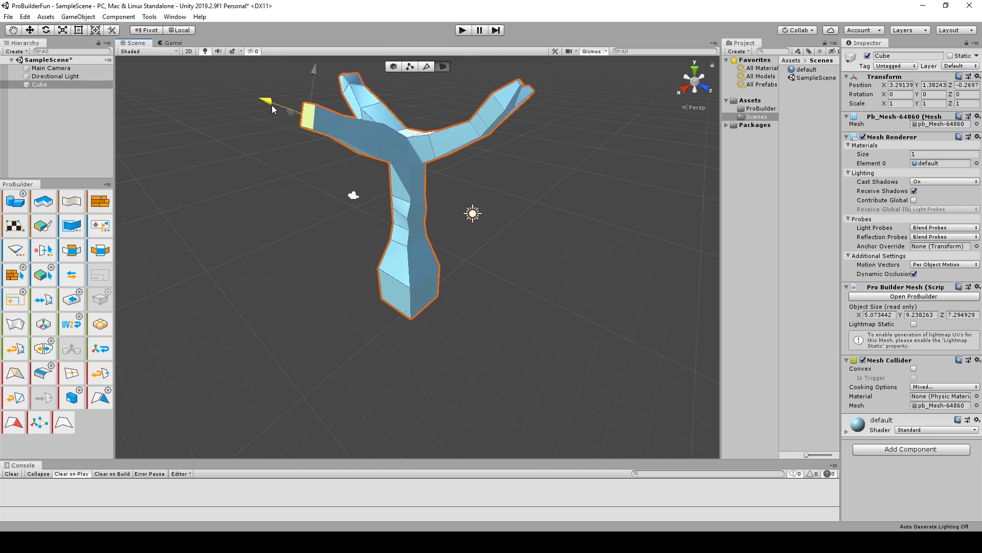
drag(273, 109, 310, 208)
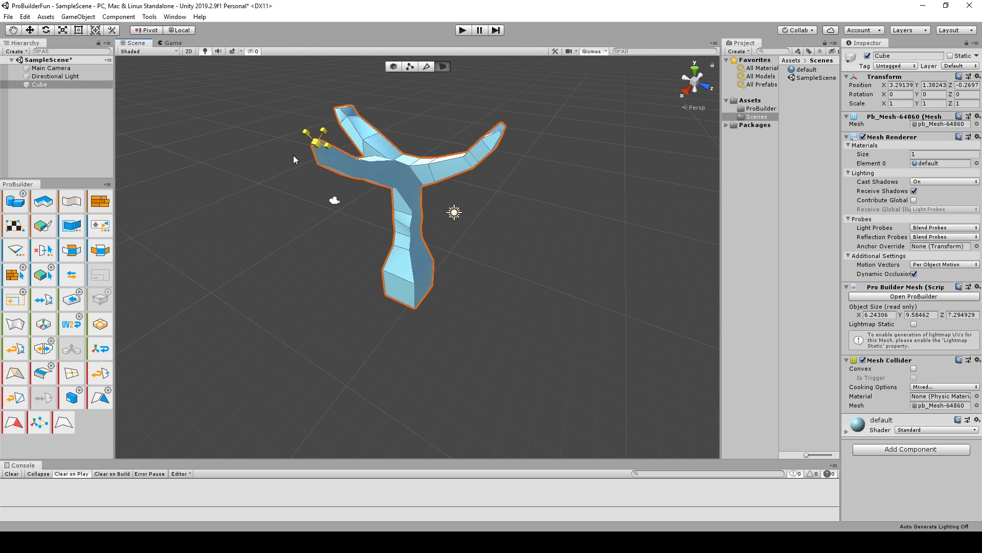
drag(294, 155, 289, 158)
alt+drag(290, 158, 184, 163)
Extrude a face near the top of the trunk upward into an additional limb.
click(410, 219)
key(w)
key(r)
shift+drag(412, 182, 428, 125)
alt+drag(427, 126, 569, 231)
Extrude a face partway along a branch into a side branch and shrink its end face.
click(540, 177)
shift+drag(550, 159, 580, 289)
click(427, 66)
click(443, 65)
drag(497, 167, 542, 139)
key(r)
drag(549, 140, 517, 159)
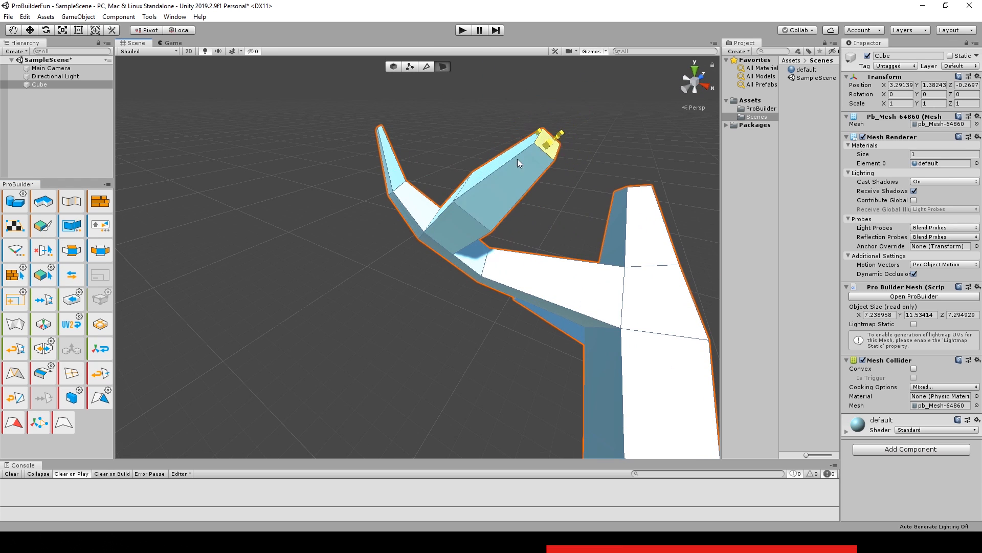
Add another twig by extruding and angling a further branch face.
click(426, 67)
click(443, 66)
click(366, 220)
alt+drag(467, 199, 491, 215)
key(e)
key(w)
In vertex selection mode, move a vertex at the base of the right-hand branch to refine the junction.
click(411, 67)
click(376, 295)
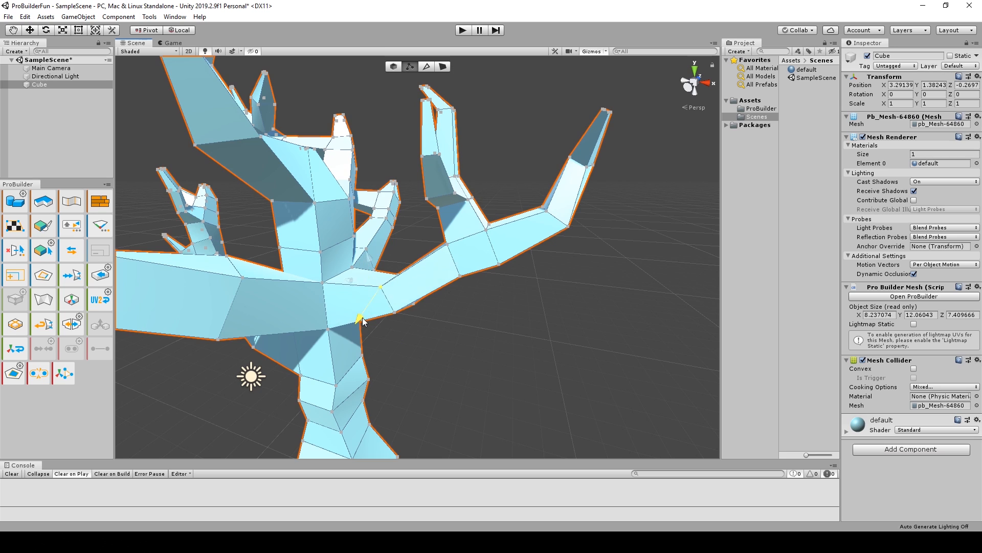
alt+drag(362, 317, 483, 208)
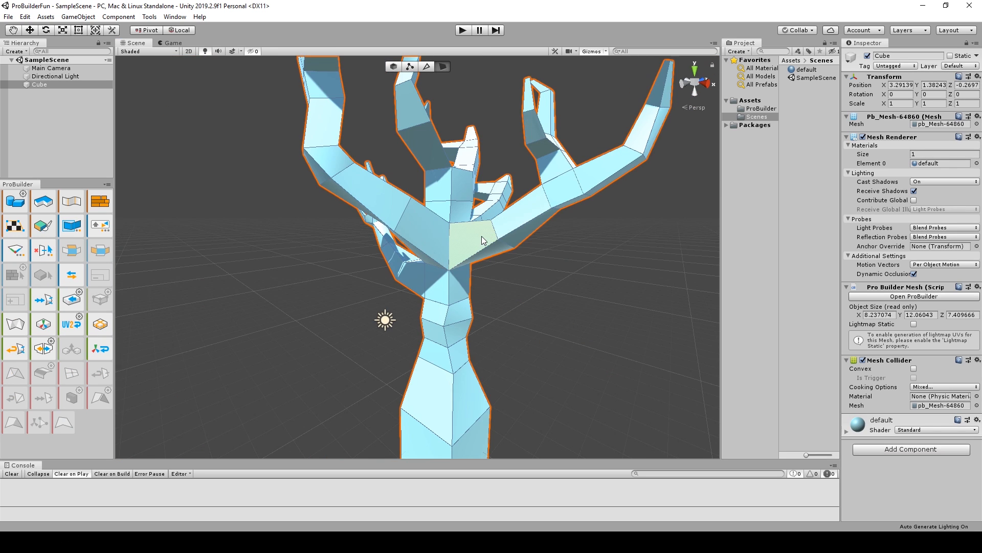
Select all faces of the right-hand branch, from its base to its tips, and detach them as a separate object.
click(482, 241)
alt+drag(522, 219, 459, 226)
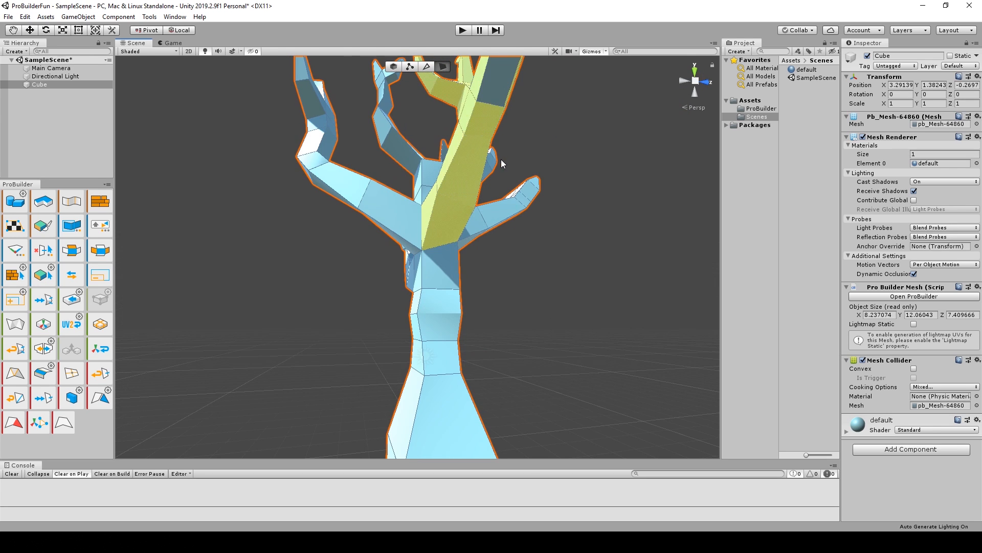
alt+right_drag(502, 161, 460, 241)
alt+drag(434, 308, 593, 262)
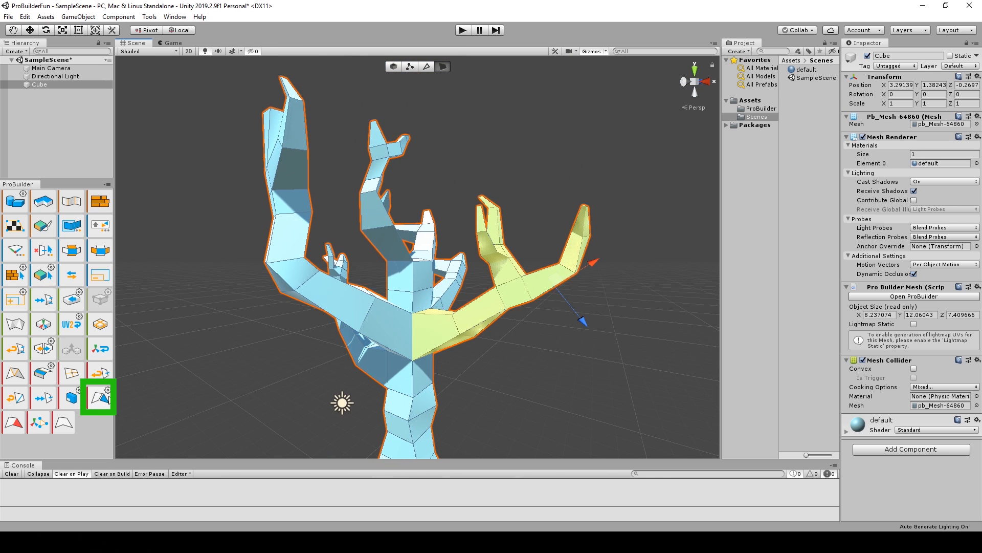
click(100, 397)
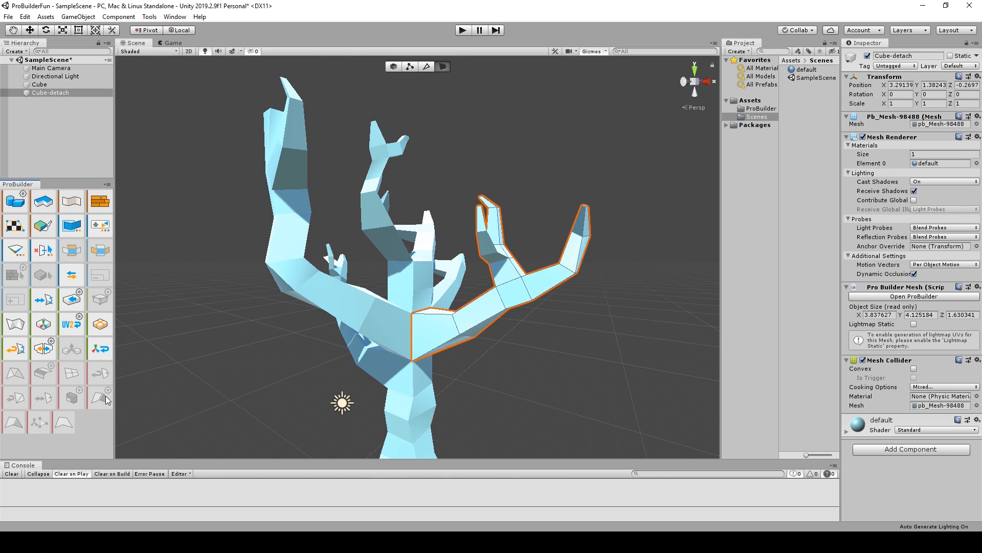
scroll(493, 312, down, 3)
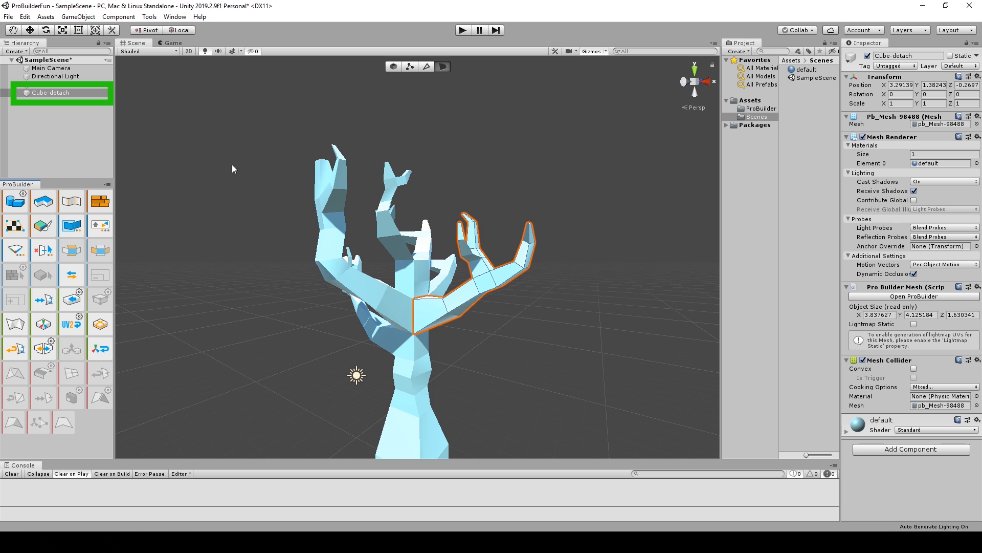
In object selection mode, move the detached branch away from the trunk to X position 4.56 and center its pivot.
click(394, 67)
drag(444, 453, 484, 450)
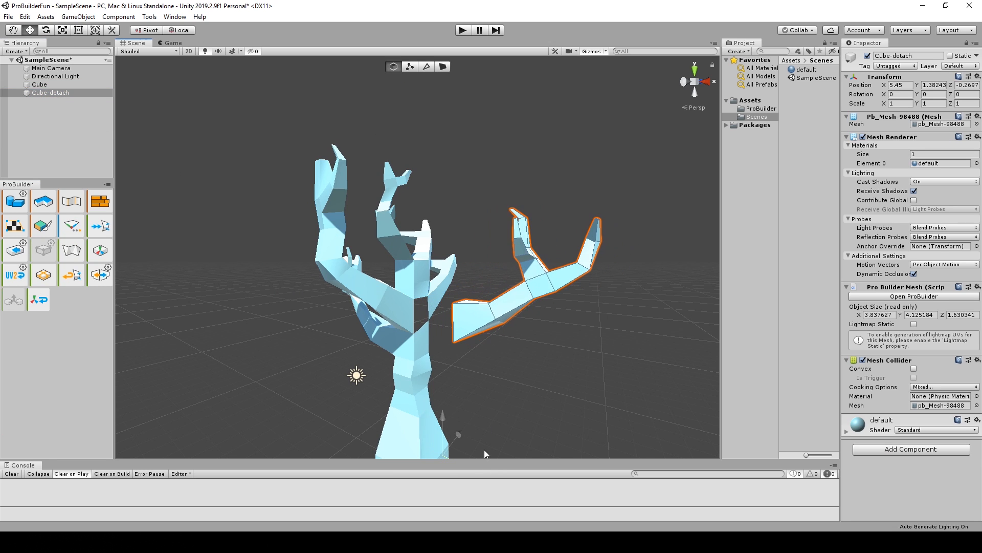
scroll(517, 327, up, 3)
mouse_move(449, 362)
mouse_down()
mouse_move(471, 367)
mouse_move(440, 359)
mouse_up()
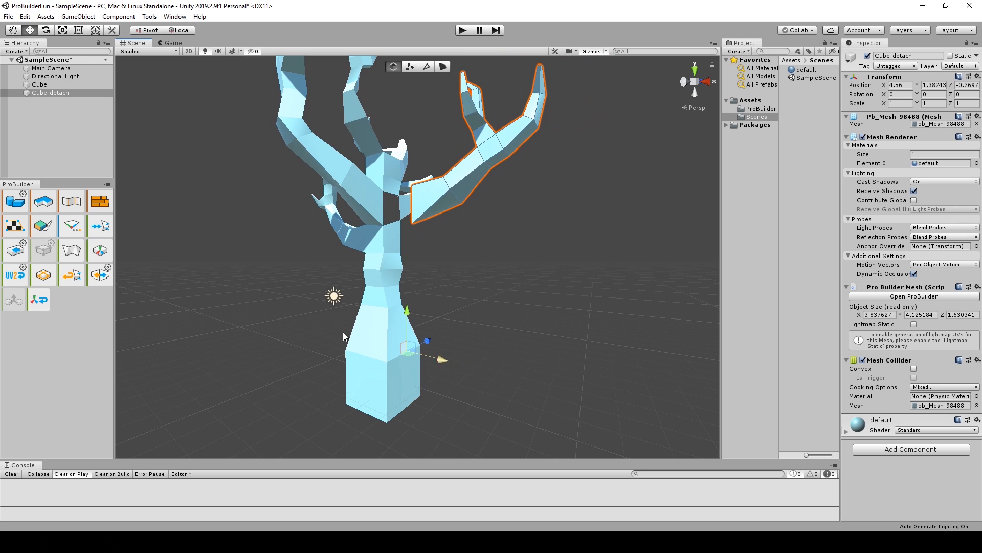
click(104, 250)
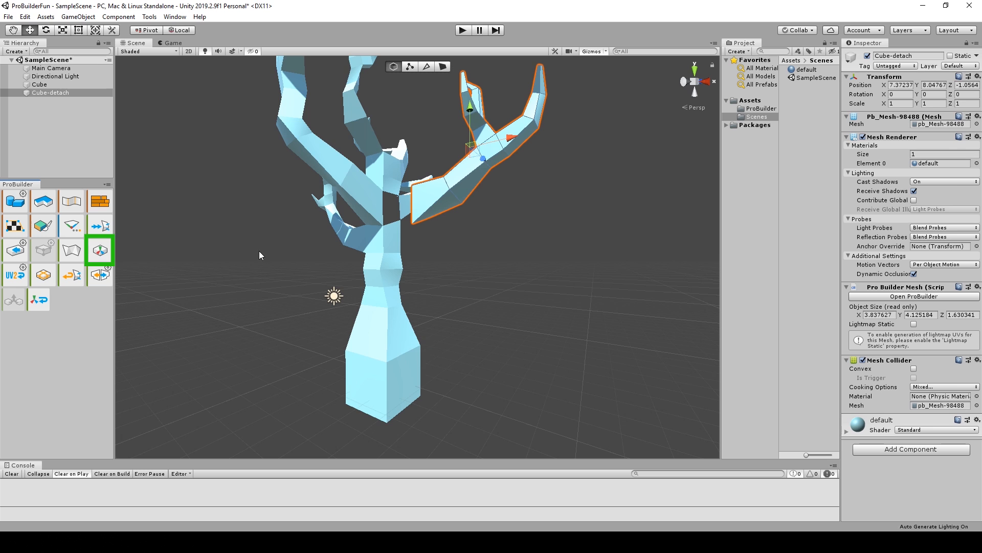
Move the detached branch away from the trunk along the X axis to X position 8.65.
alt+drag(259, 251, 486, 286)
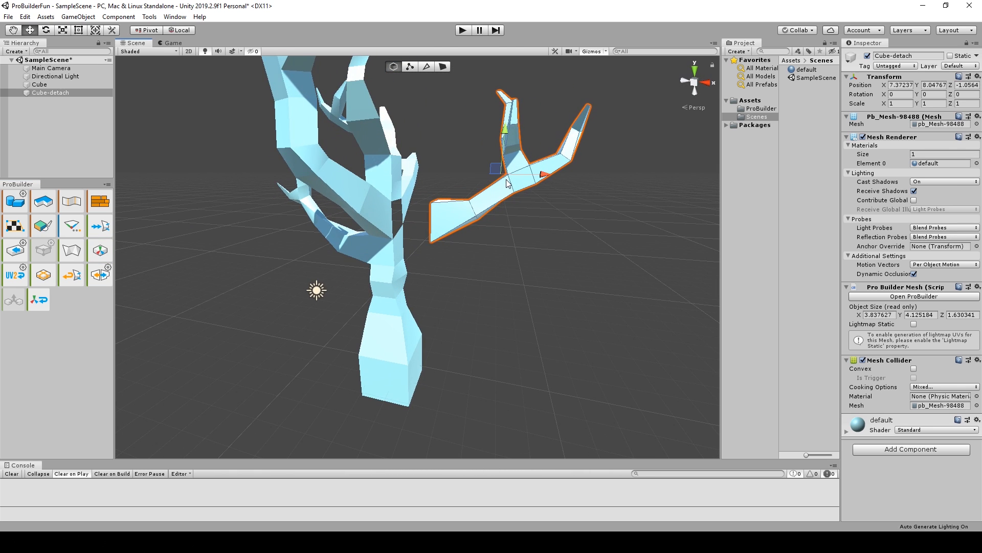
alt+drag(507, 243, 412, 227)
scroll(415, 224, up, 1)
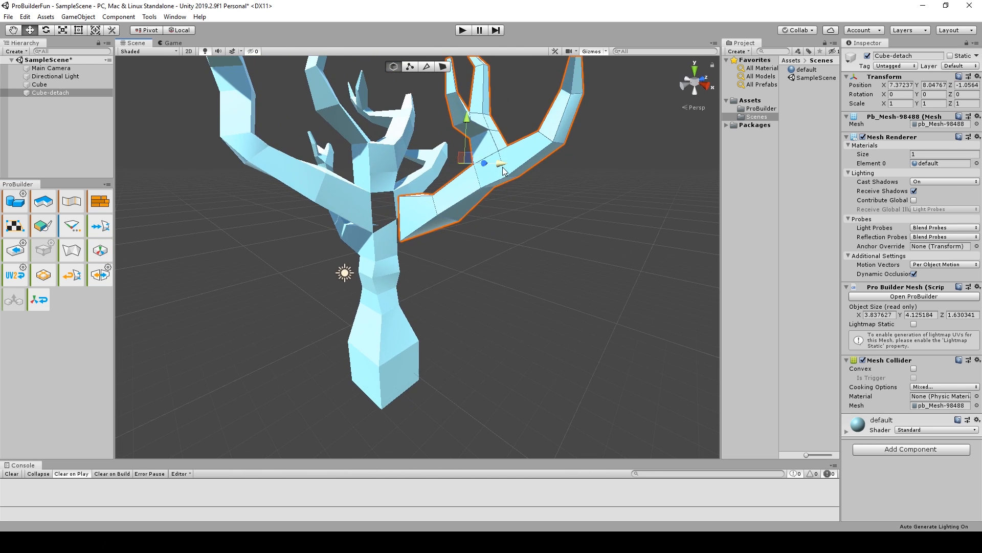
drag(503, 167, 561, 170)
scroll(372, 202, up, 1)
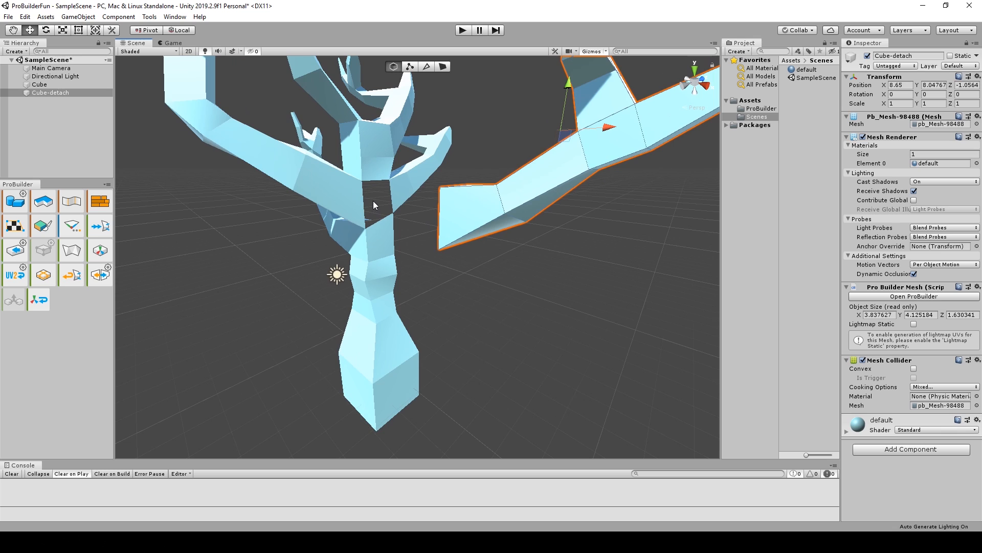
In edge selection mode, select an open edge of the gap in the trunk and fill the hole with a face.
middle_drag(373, 201, 380, 240)
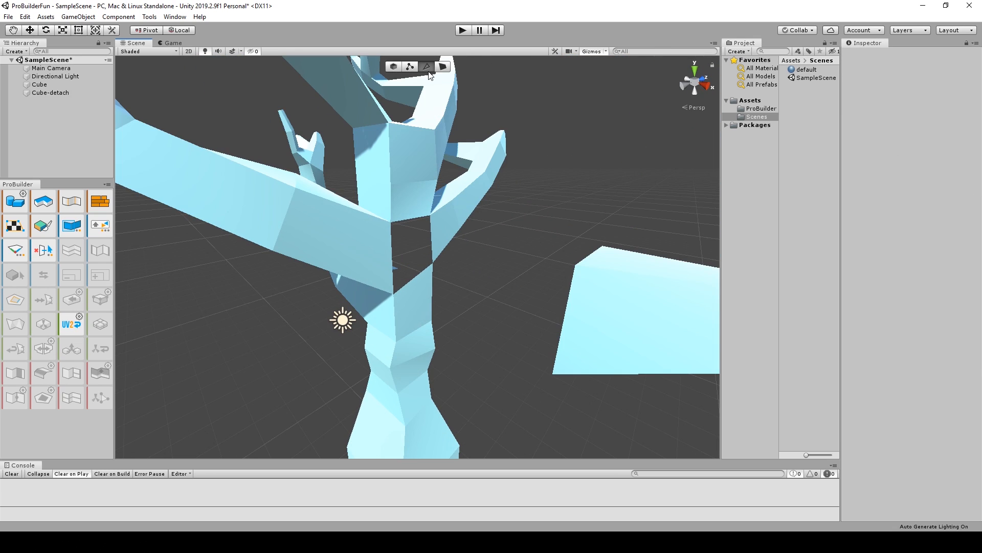
click(390, 245)
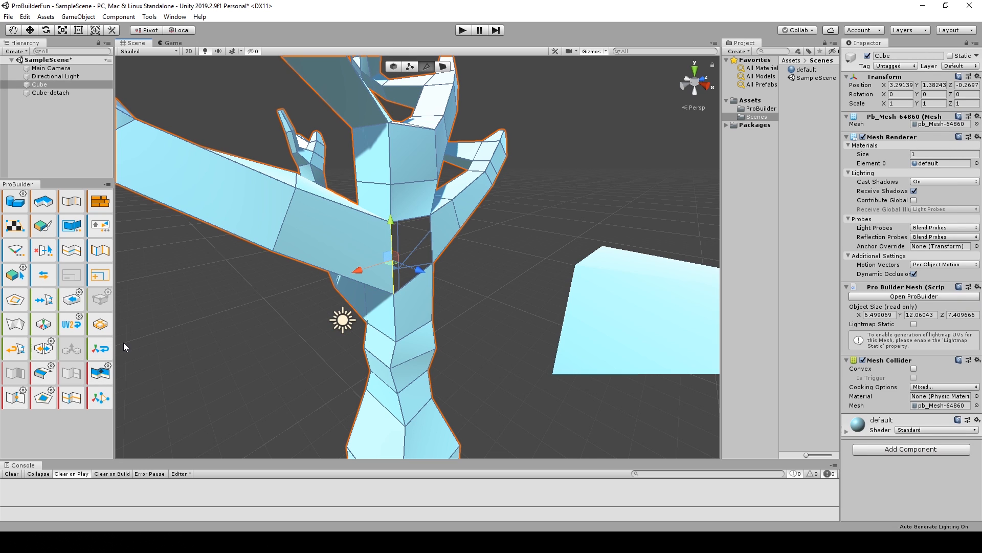
click(43, 401)
In face selection mode, detach the trunk face just below the filled hole as a separate object and delete it.
alt+drag(389, 288, 381, 261)
click(442, 70)
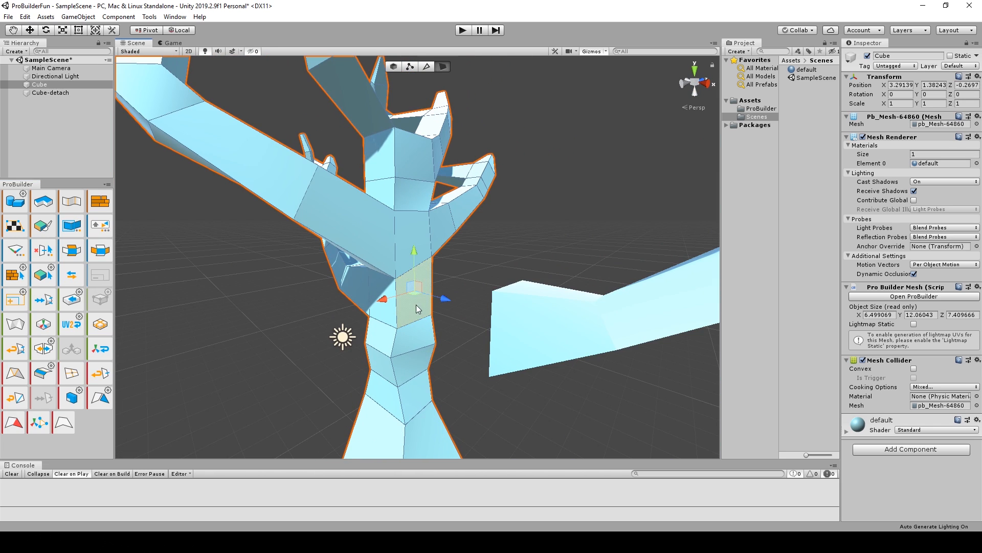
click(105, 398)
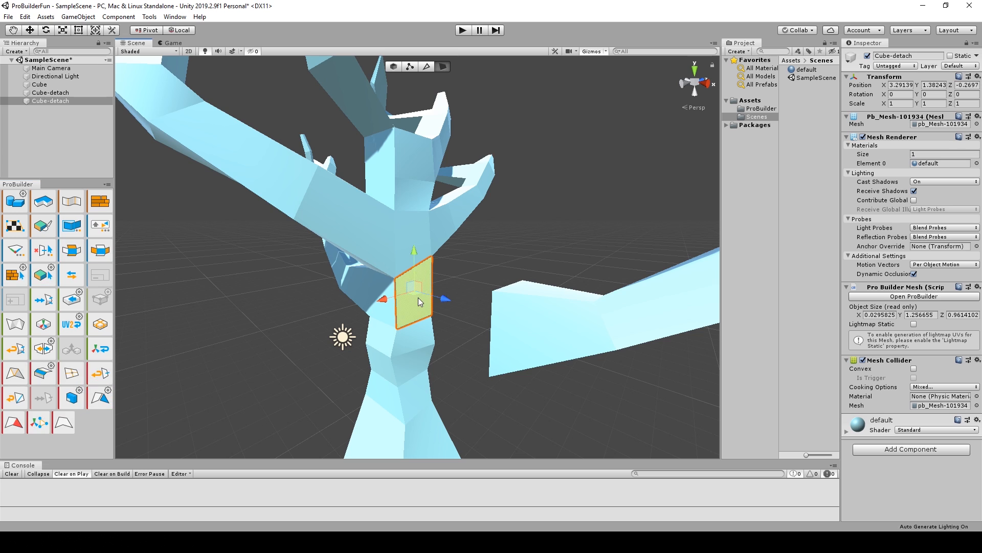
key(Delete)
Merge the branch with the trunk object and bridge their facing vertical edges across the gap.
alt+drag(440, 300, 378, 262)
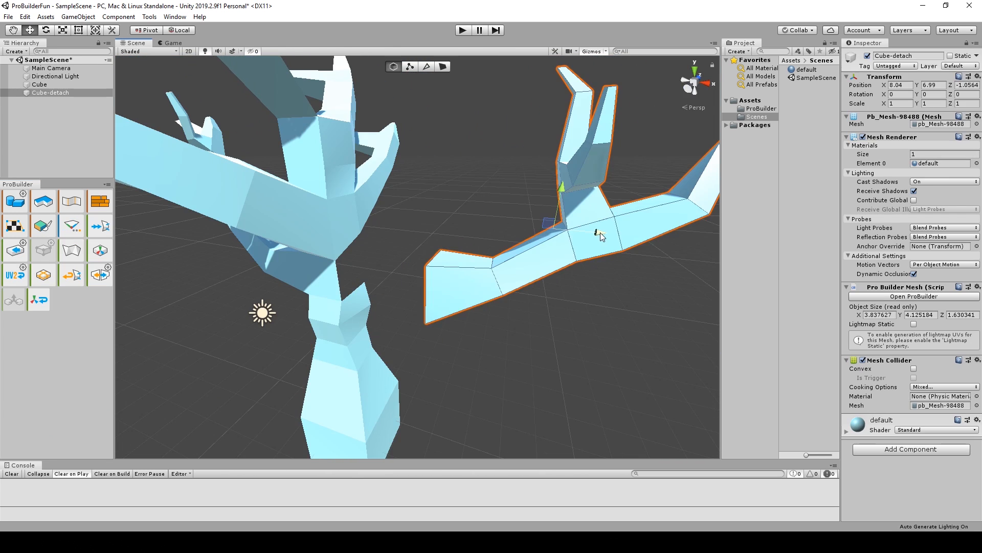
drag(598, 230, 203, 259)
scroll(400, 221, up, 3)
alt+drag(401, 225, 411, 269)
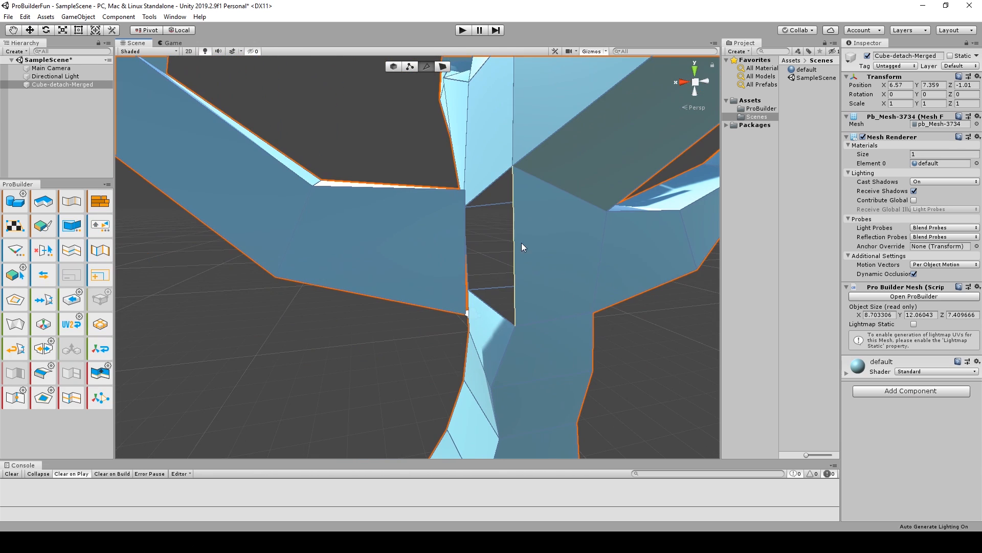
click(515, 241)
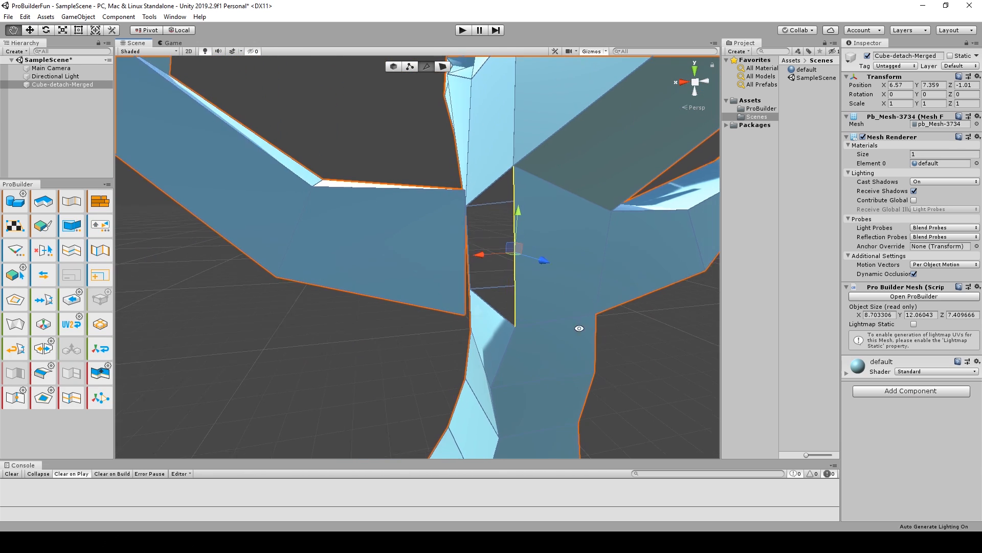
alt+drag(515, 241, 471, 247)
shift+click(453, 230)
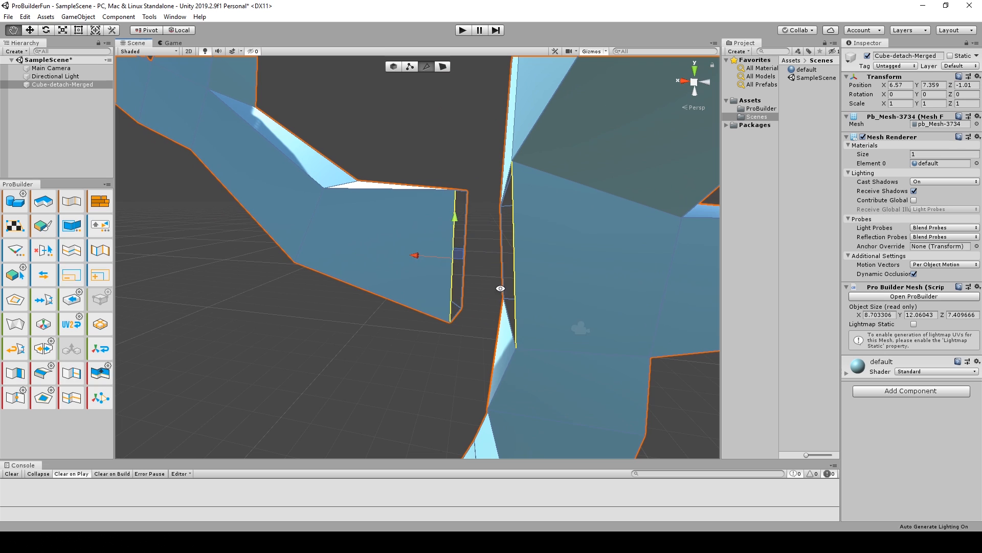
alt+drag(500, 287, 272, 390)
key(alt+b)
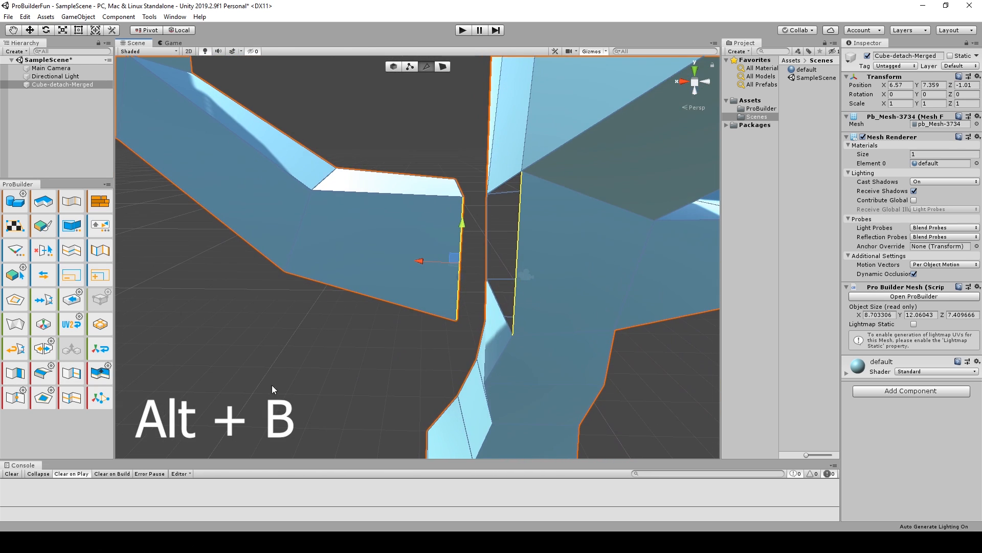
click(16, 373)
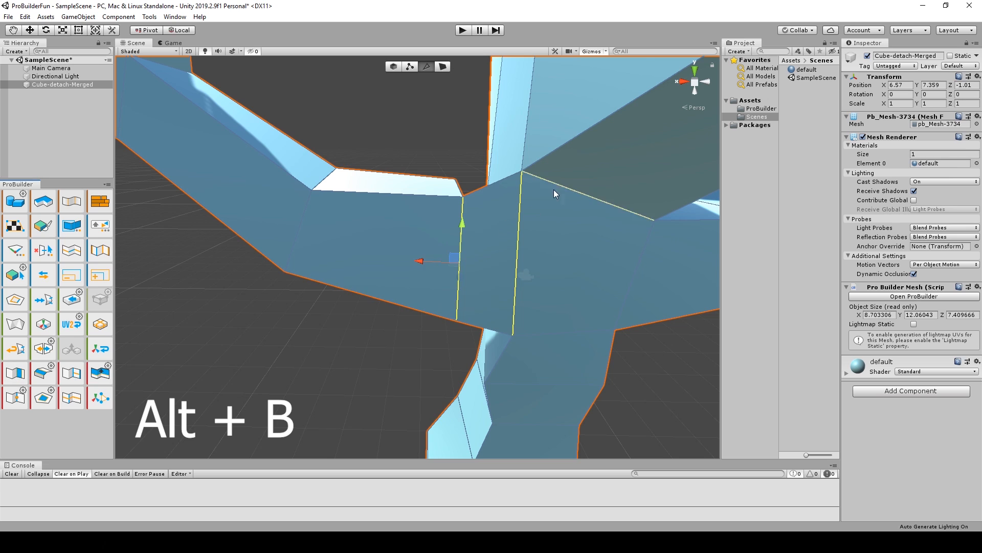
Bridge the upper edge of the branch opening to the matching upper edge of the trunk hole.
alt+drag(553, 190, 544, 328)
click(465, 177)
click(469, 193)
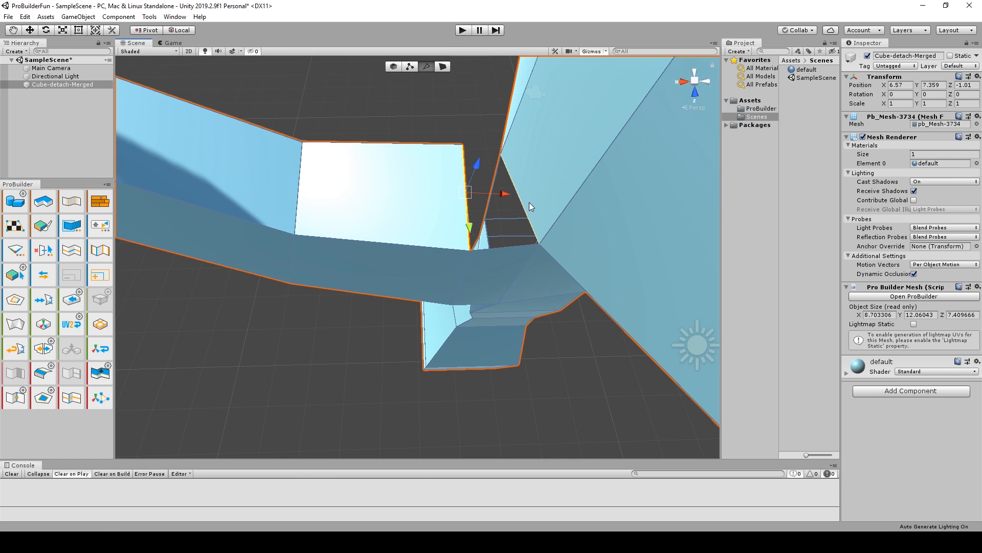
alt+drag(529, 202, 306, 336)
shift+click(258, 283)
key(alt+b)
Bridge the remaining open side edges between the trunk and the branch, and clear the selection.
alt+drag(340, 381, 346, 234)
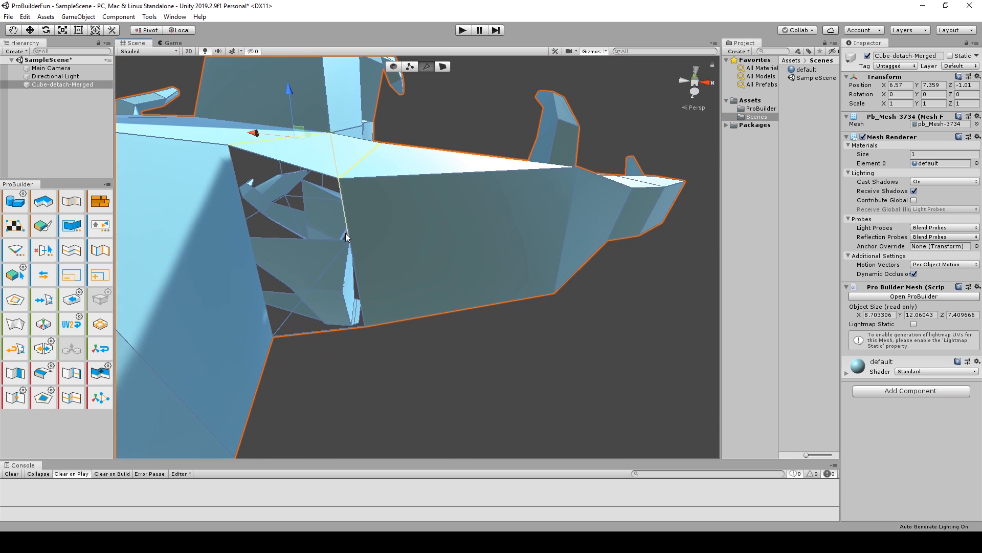
click(346, 232)
shift+click(248, 228)
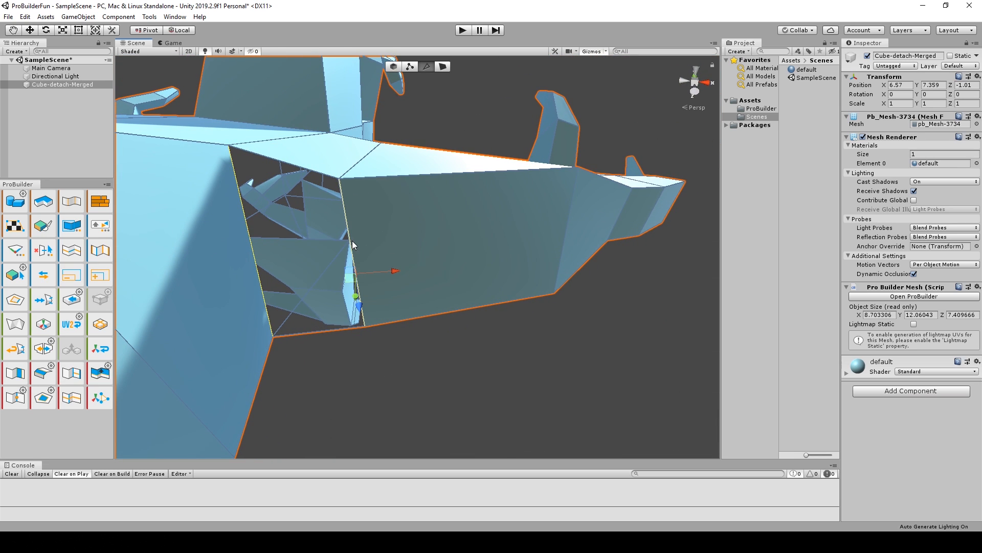
key(alt+b)
alt+drag(352, 241, 440, 328)
scroll(312, 378, down, 8)
click(502, 379)
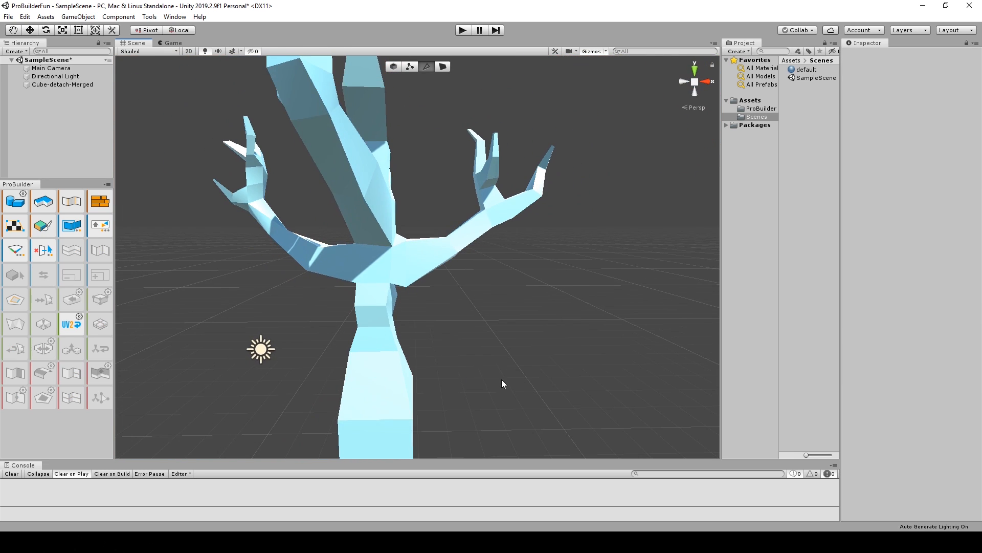
In vertex selection mode, move the vertex on the underside of the joint between the reattached branch and the trunk.
alt+drag(501, 379, 519, 336)
scroll(519, 335, up, 5)
click(410, 66)
scroll(414, 358, up, 3)
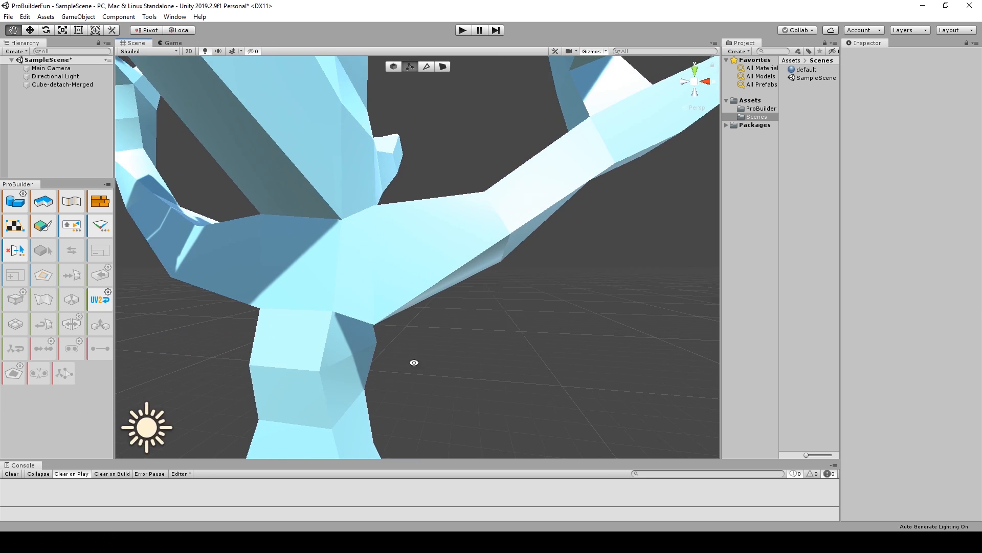
click(375, 324)
drag(396, 361, 387, 336)
drag(400, 286, 416, 281)
drag(397, 337, 400, 343)
Select the vertices of an outer branch's tip section and reposition them so the branch angles upward.
alt+drag(471, 335, 391, 284)
click(408, 263)
drag(448, 264, 428, 261)
drag(366, 296, 377, 283)
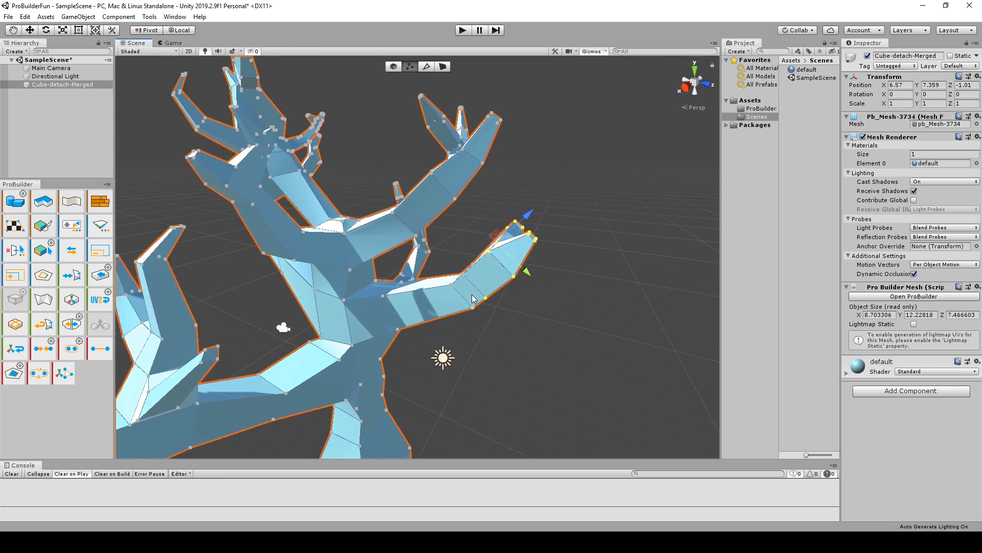
alt+drag(473, 299, 602, 282)
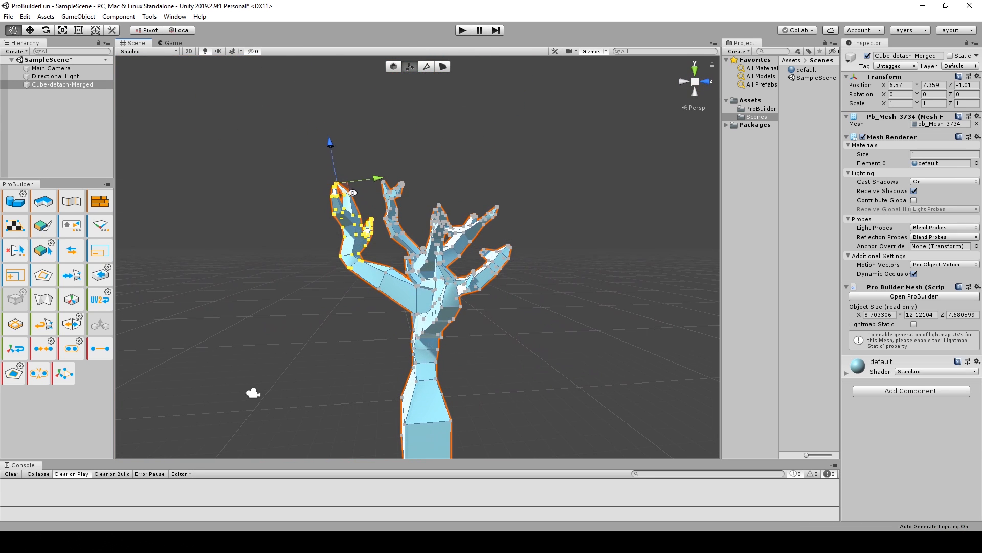
drag(330, 152, 331, 161)
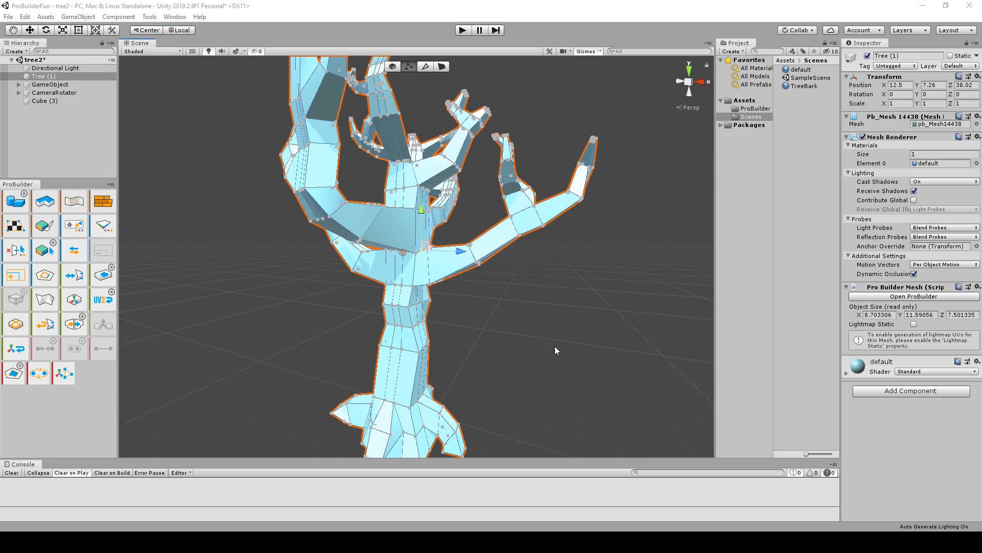
Deactivate the Tree (1) object to expose its wireframe and select a vertex on the underside of the right-hand branch.
mouse_move(555, 346)
alt+mouse_down()
mouse_move(494, 342)
mouse_move(552, 335)
alt+mouse_up()
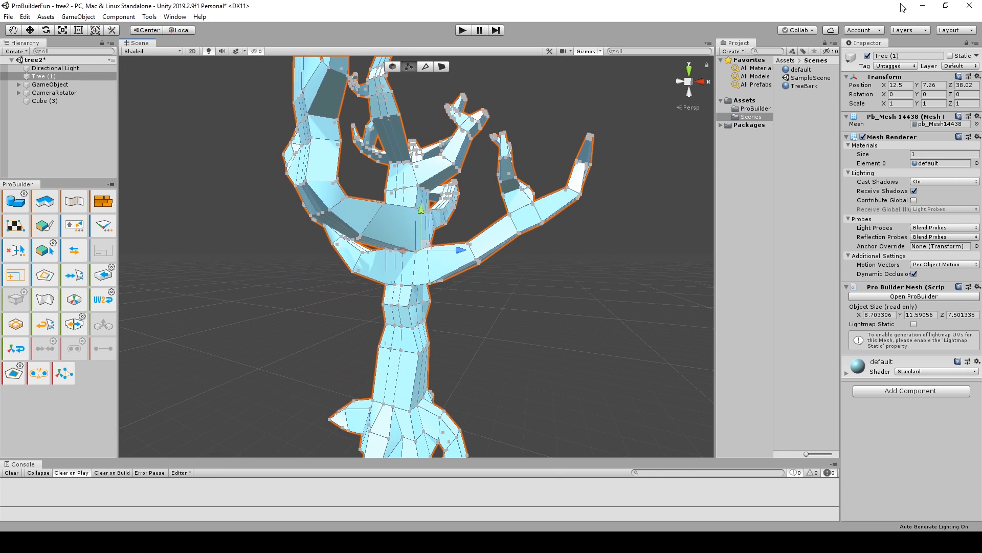
click(869, 56)
scroll(459, 280, up, 1)
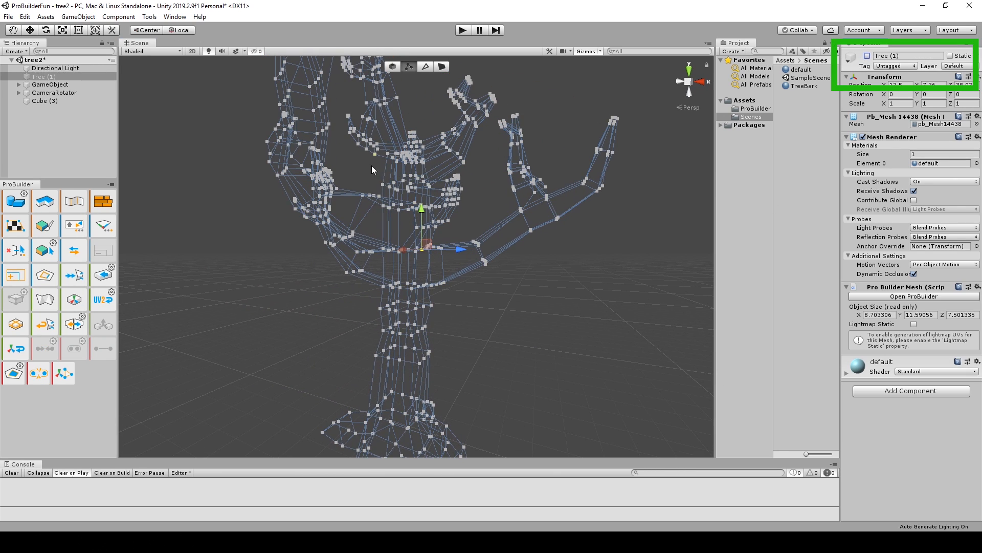
drag(371, 165, 466, 225)
click(485, 263)
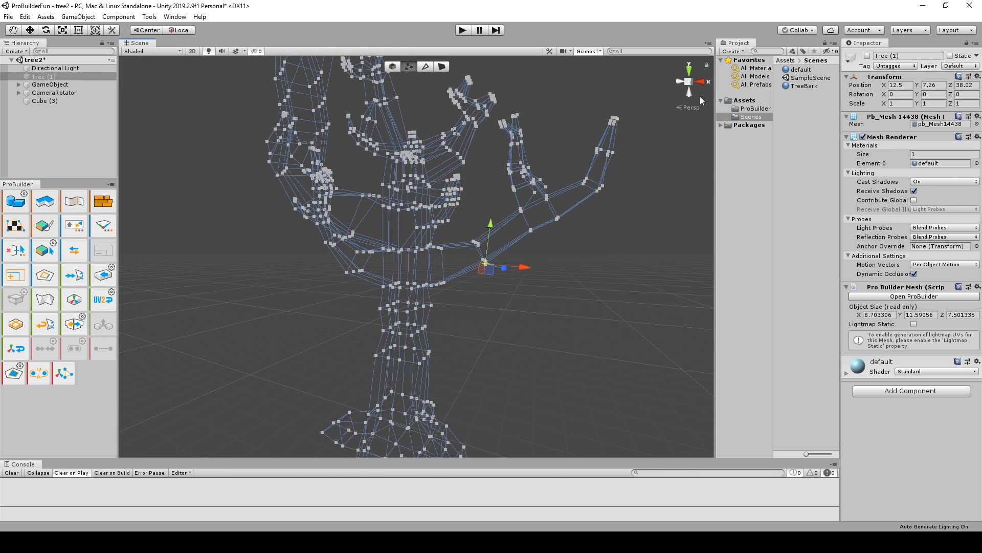
In edge selection mode, select a vertical edge on the upper trunk and reactivate the Tree (1) object.
click(428, 66)
click(381, 176)
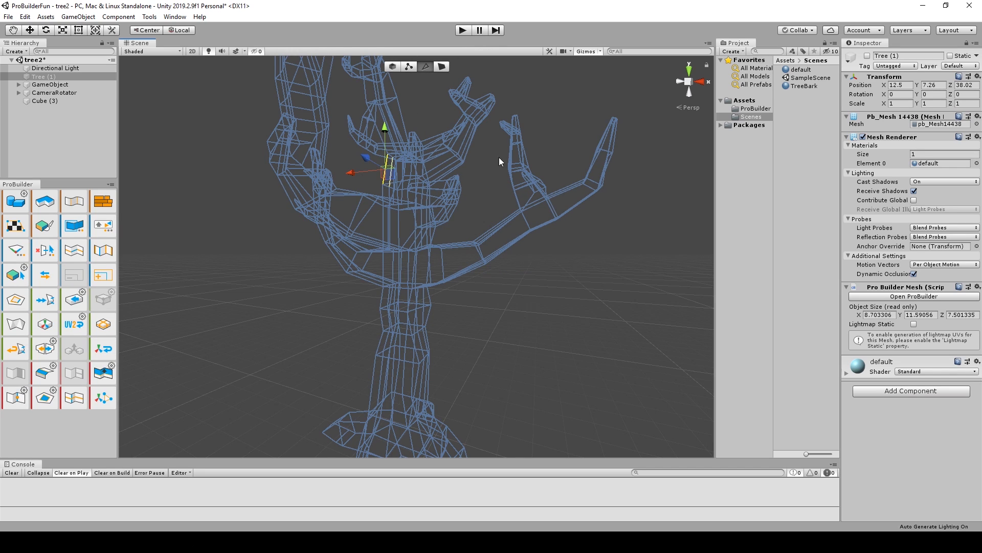
click(868, 56)
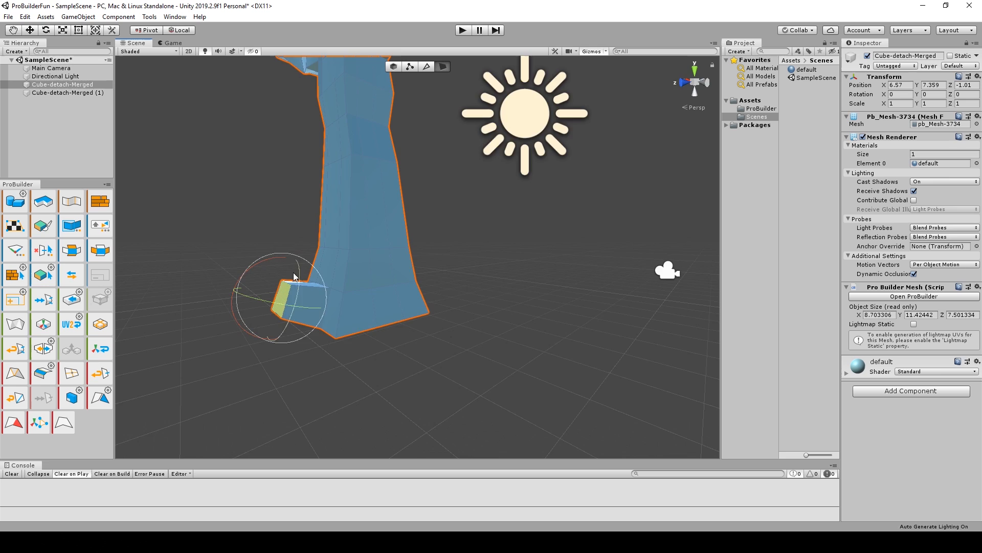
alt+drag(327, 307, 326, 280)
key(e)
alt+drag(425, 333, 276, 287)
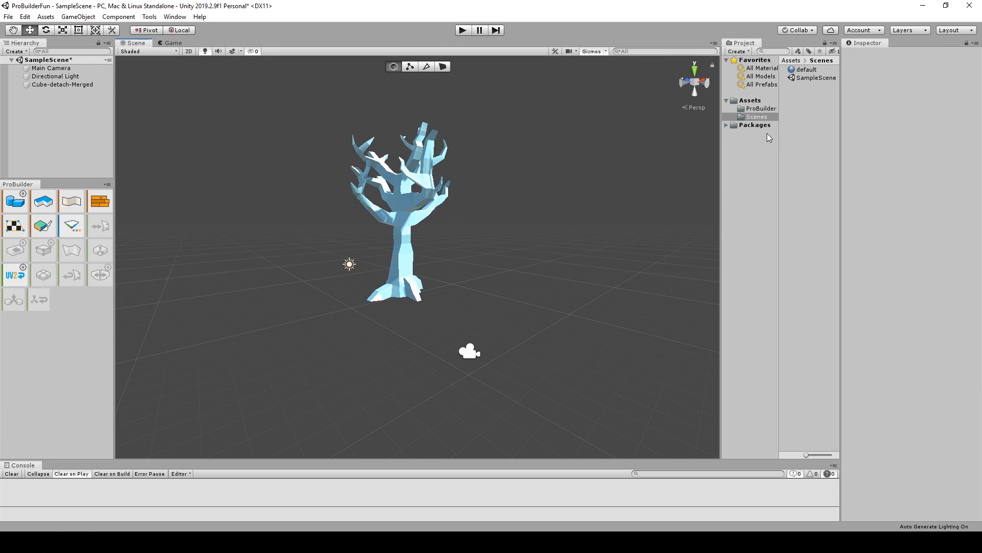
Create a new material named TreeBark in the Scenes folder.
right_click(799, 114)
mouse_move(818, 121)
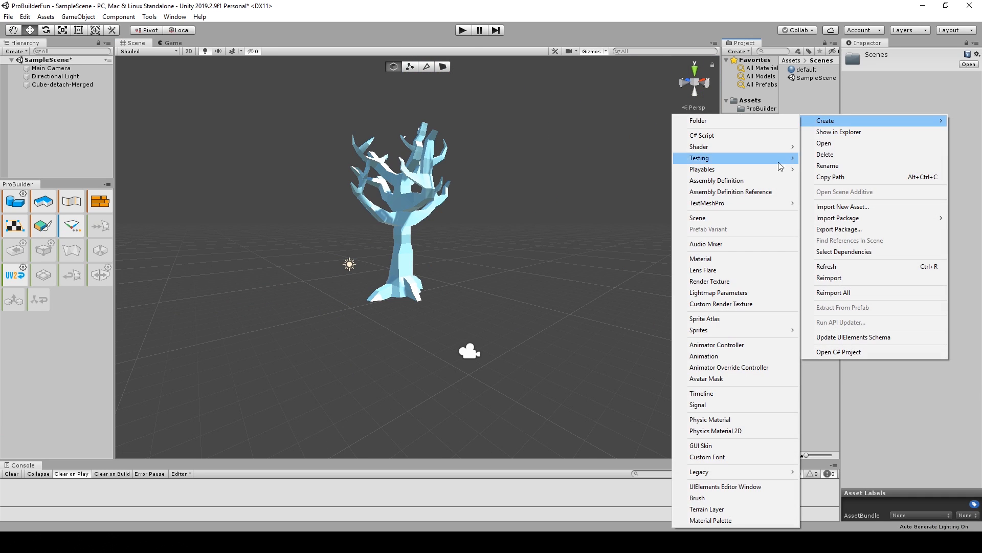
click(740, 259)
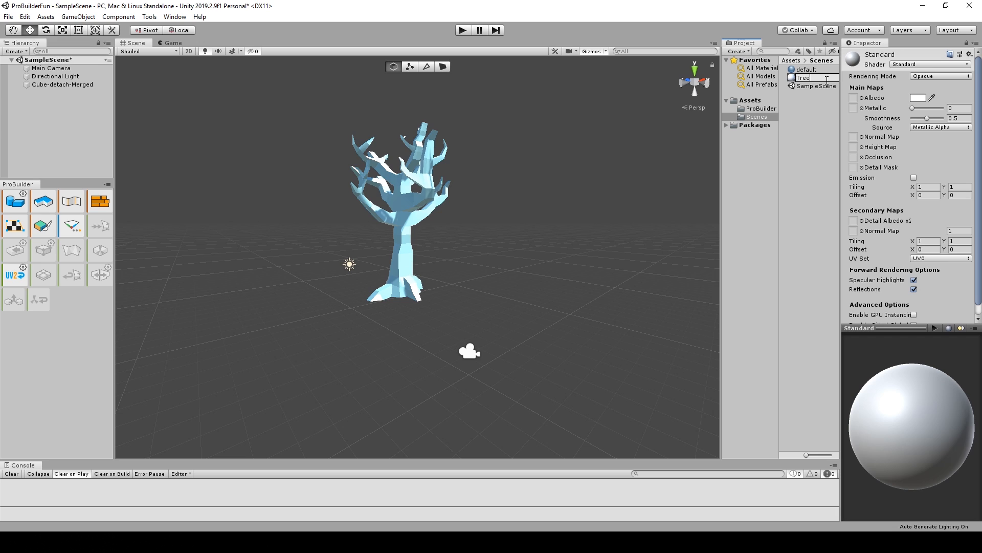
text(TreeBark)
key(Return)
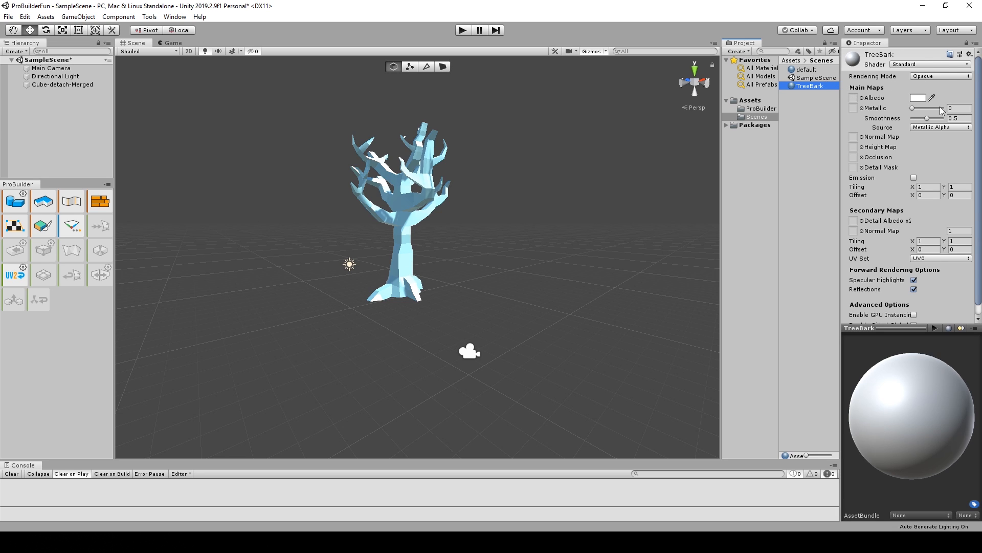
Set the TreeBark material's albedo color to reddish brown, hex 952800, and apply the material to the tree.
click(918, 99)
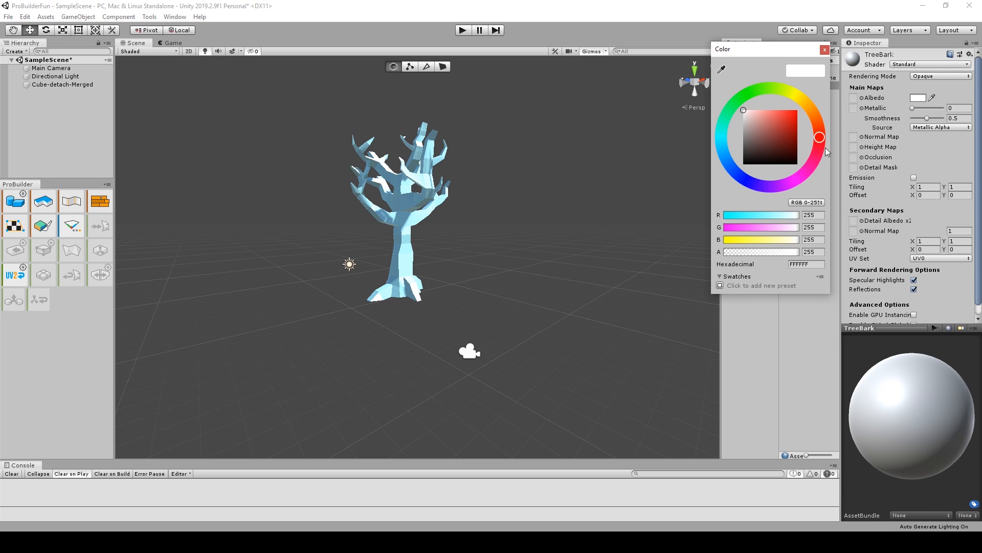
drag(785, 114, 798, 133)
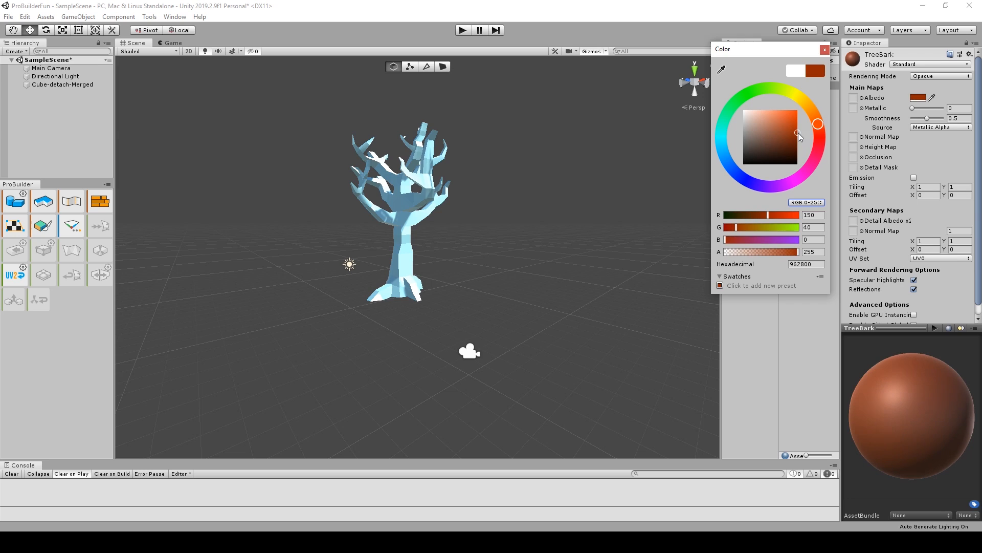
click(825, 49)
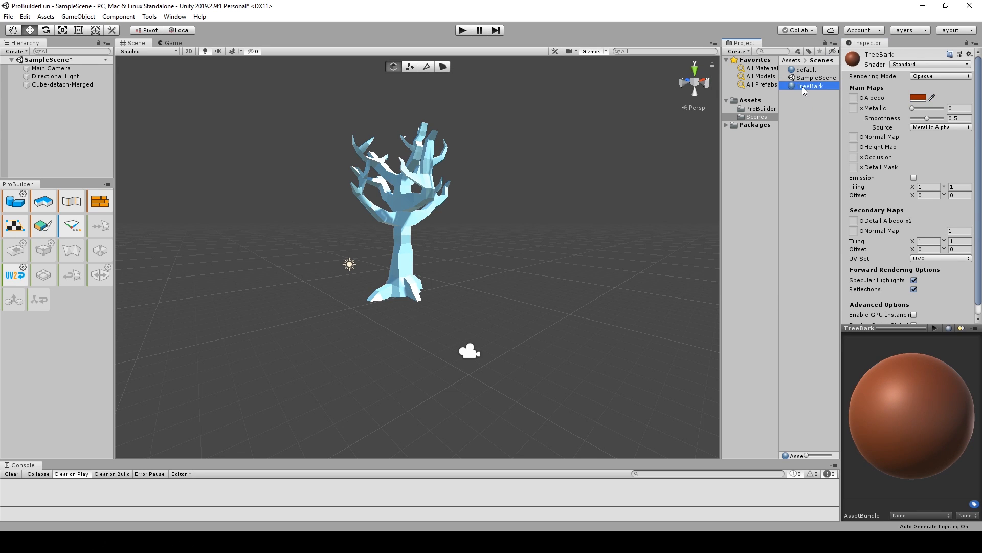
drag(810, 86, 405, 248)
scroll(419, 286, up, 2)
Change the TreeBark material's albedo color to a darker, less saturated brown.
click(918, 99)
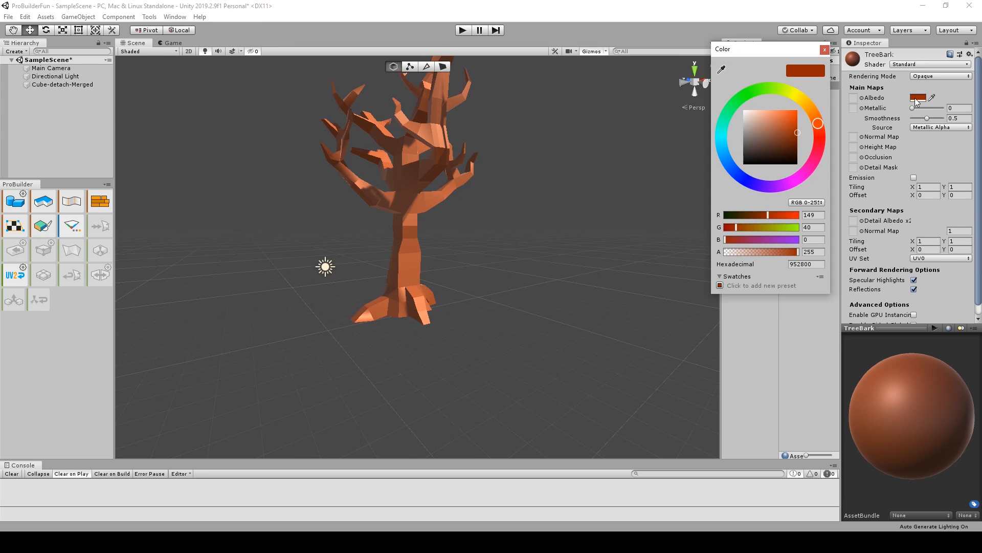
mouse_move(757, 134)
mouse_down()
mouse_move(778, 125)
mouse_move(789, 144)
mouse_up()
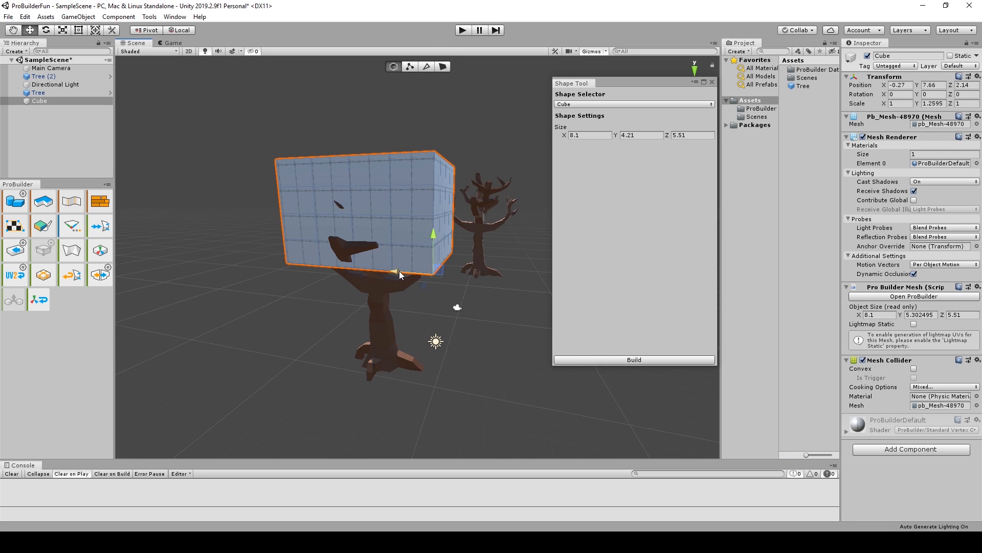
Reselect the cube around the crown and, in vertex editing, pull the upper and lower vertices at one corner inward.
click(469, 306)
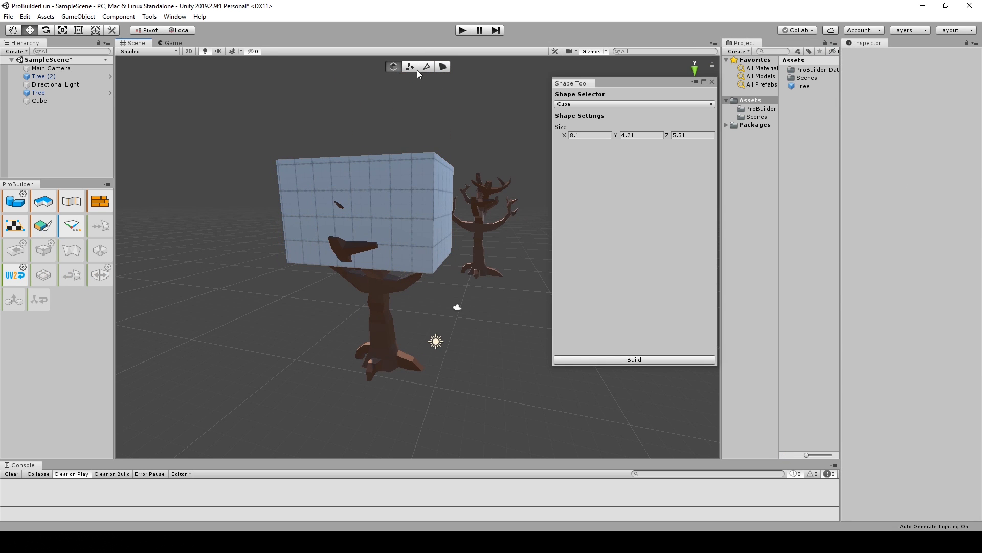
click(421, 214)
mouse_move(392, 291)
alt+mouse_down()
mouse_move(394, 313)
mouse_move(394, 299)
alt+mouse_up()
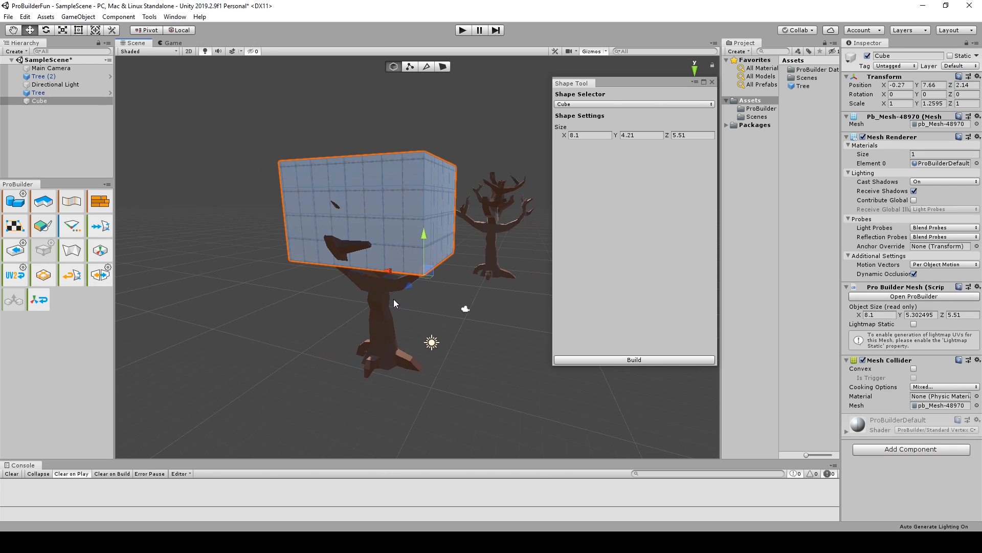
click(410, 66)
alt+drag(423, 215, 481, 256)
drag(499, 187, 477, 188)
alt+drag(402, 358, 364, 300)
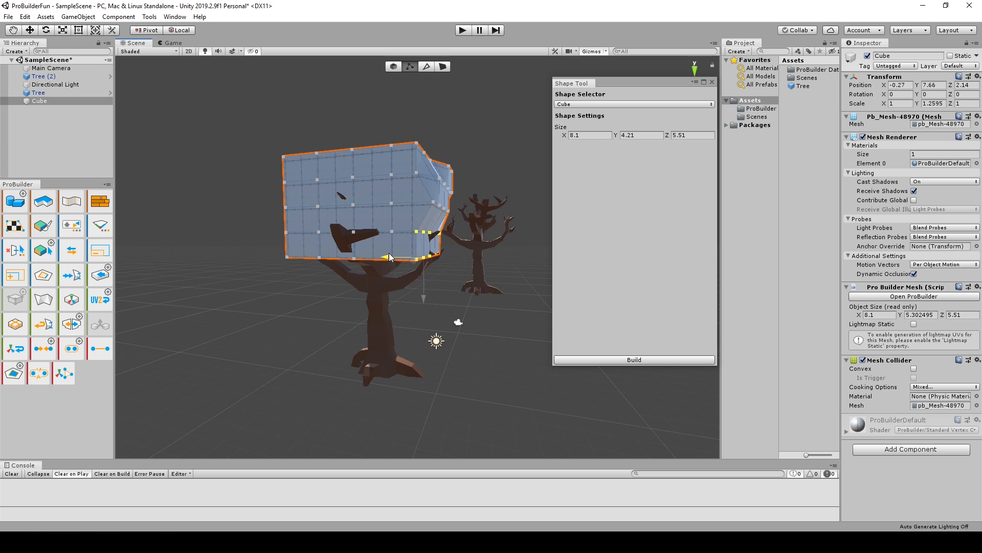
Pull the lower vertices at the opposite end of the crown cube inward and upward to round that corner.
alt+drag(389, 255, 279, 289)
alt+drag(346, 254, 289, 267)
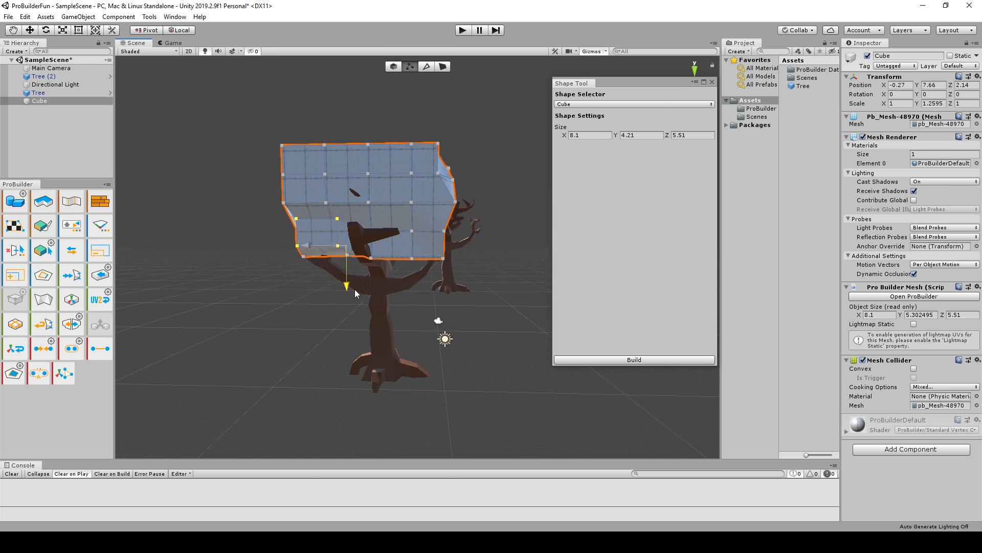
alt+drag(357, 293, 340, 275)
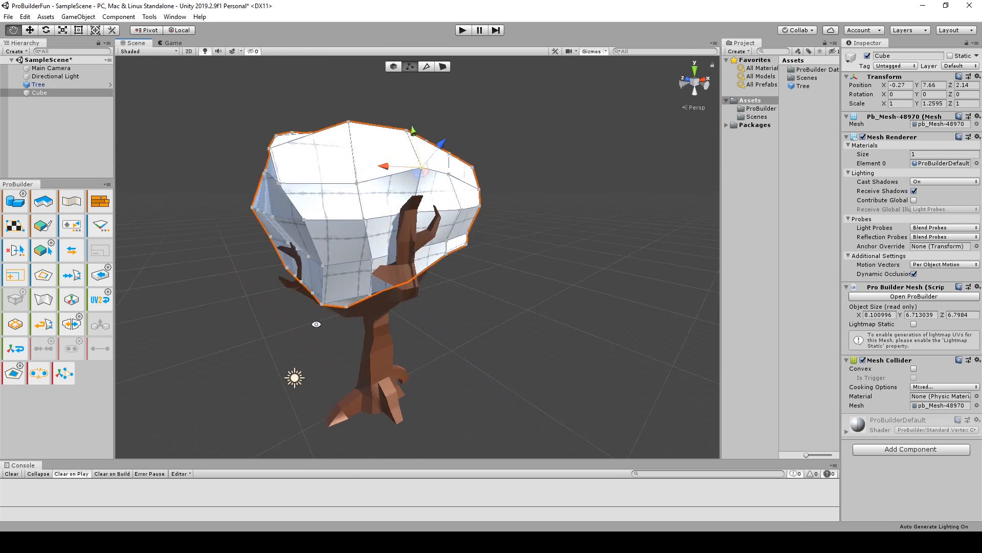
alt+drag(358, 276, 605, 247)
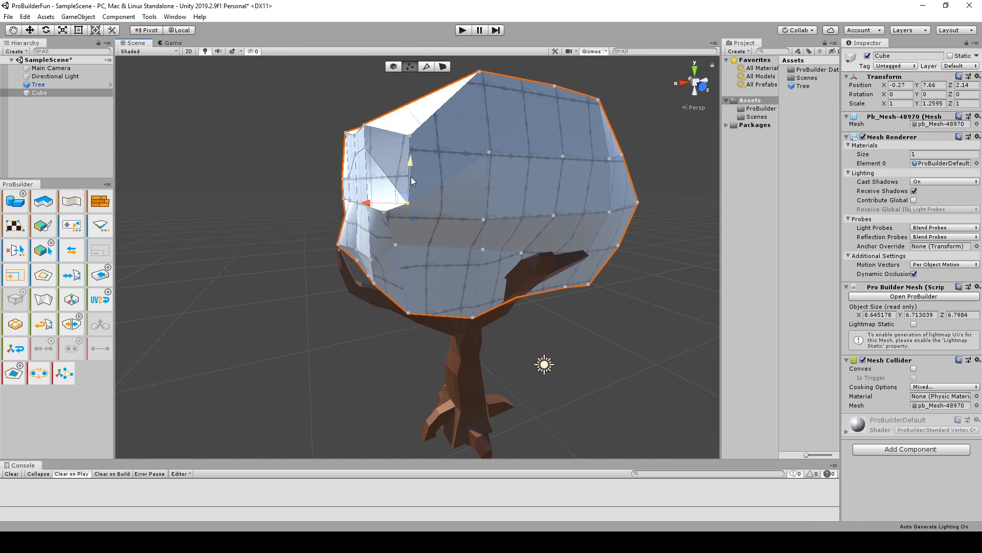
Shift individual vertices on the crown's upper surface to make it less regular.
alt+drag(562, 214, 497, 147)
click(571, 204)
alt+drag(537, 199, 576, 256)
click(494, 166)
drag(504, 121, 501, 131)
alt+drag(348, 287, 473, 302)
click(476, 146)
drag(478, 115, 483, 93)
alt+drag(389, 241, 300, 197)
Move individual vertices around the crown's sides to give it an uneven outline.
click(568, 169)
drag(603, 179, 614, 181)
alt+drag(555, 314, 558, 287)
click(571, 214)
drag(588, 230, 543, 328)
drag(532, 192, 540, 187)
alt+drag(512, 307, 430, 332)
click(401, 185)
drag(356, 172, 348, 169)
alt+drag(353, 205, 435, 205)
Adjust vertices on the crown's lower part around the protruding branches.
click(426, 204)
drag(407, 222, 393, 225)
alt+drag(480, 309, 468, 204)
alt+drag(440, 312, 338, 244)
click(385, 221)
alt+drag(384, 292, 314, 259)
scroll(417, 318, down, 4)
scroll(314, 259, up, 3)
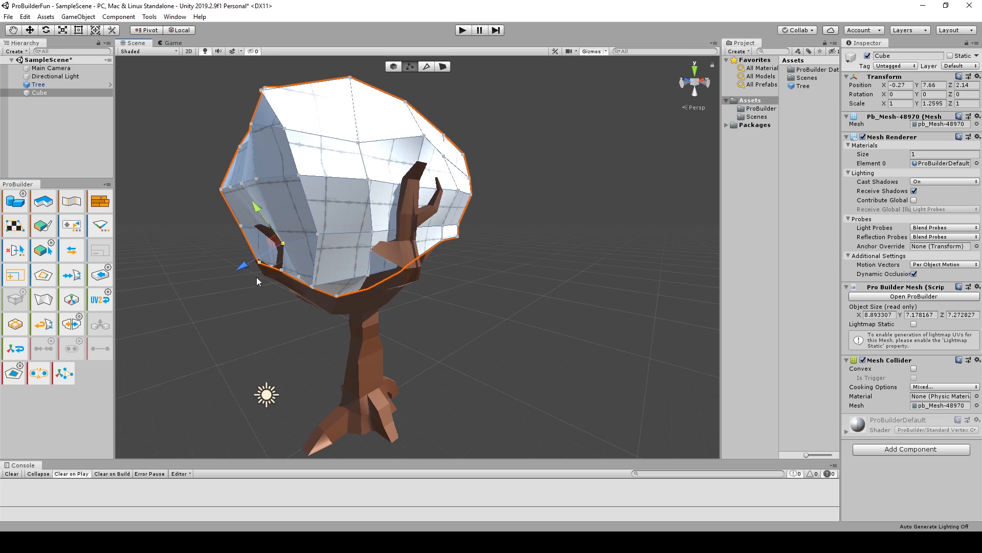
Move further vertices along the crown's outer edge to broaden its rounded shape.
alt+drag(257, 281, 270, 313)
click(212, 184)
drag(176, 178, 227, 186)
alt+drag(311, 208, 287, 180)
click(221, 154)
click(309, 99)
alt+drag(254, 134, 303, 97)
alt+drag(302, 98, 353, 168)
click(207, 149)
alt+drag(207, 205, 225, 225)
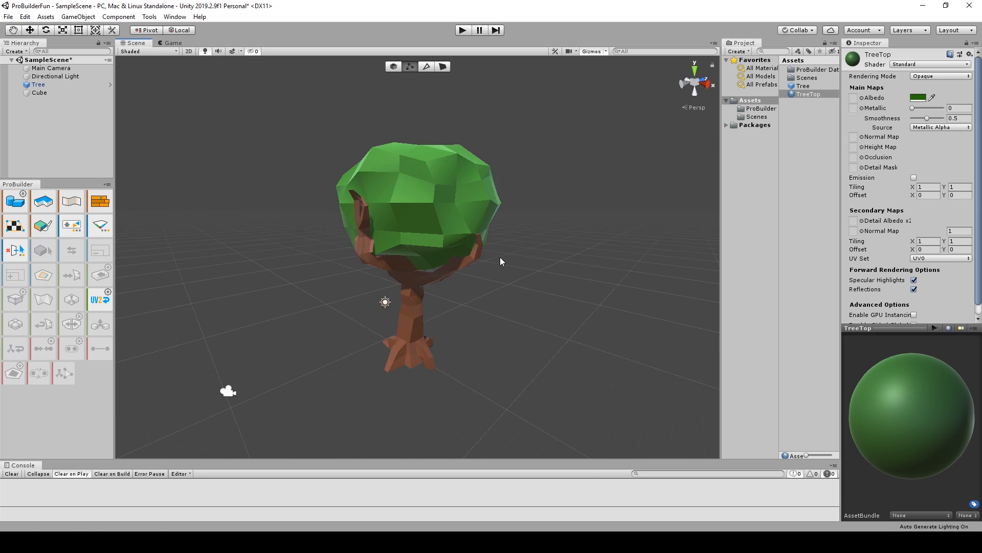
Select patches of vertices on the green crown's top and flank and move them outward to make it bulge.
alt+drag(499, 257, 391, 214)
click(422, 233)
key(h)
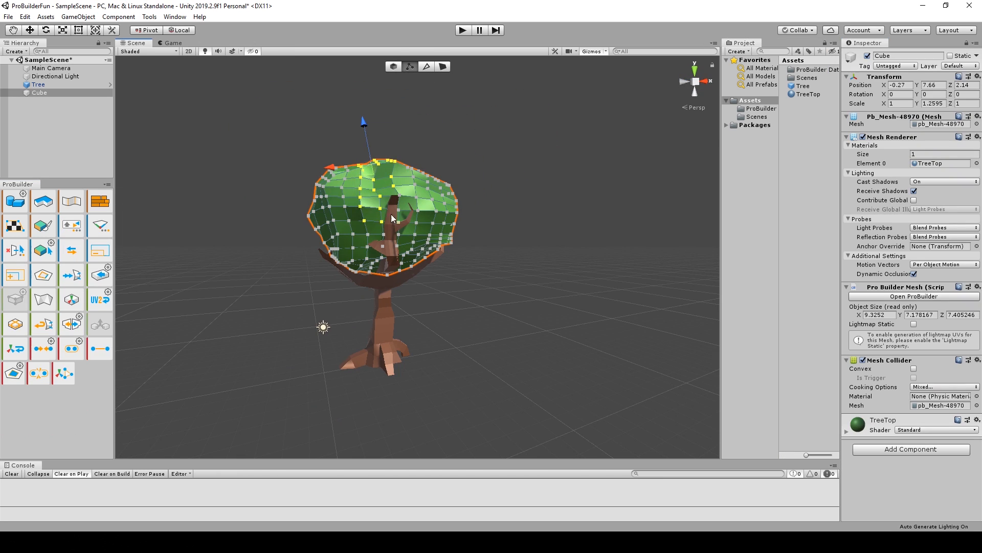
click(518, 233)
click(358, 246)
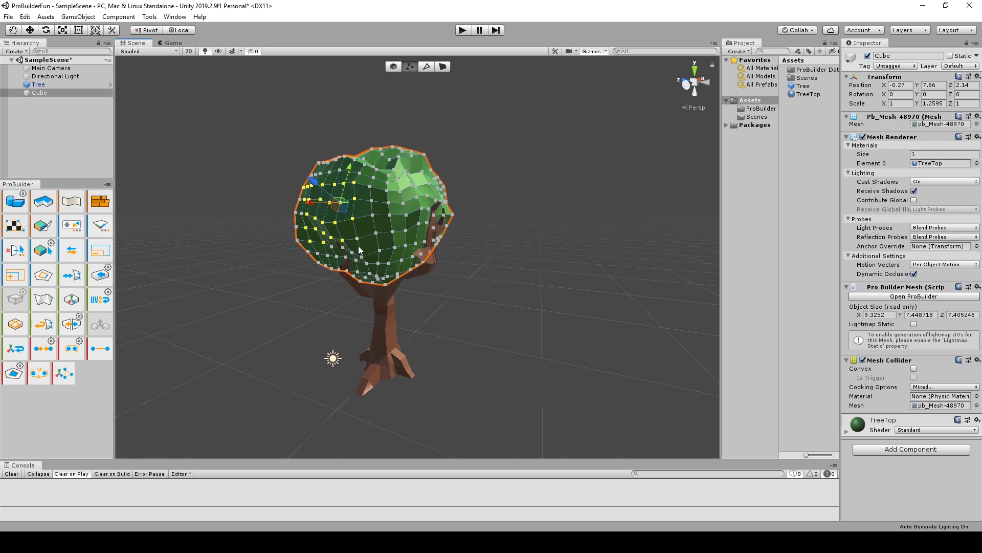
alt+drag(359, 246, 273, 200)
alt+drag(317, 230, 512, 287)
click(569, 327)
alt+drag(389, 246, 352, 274)
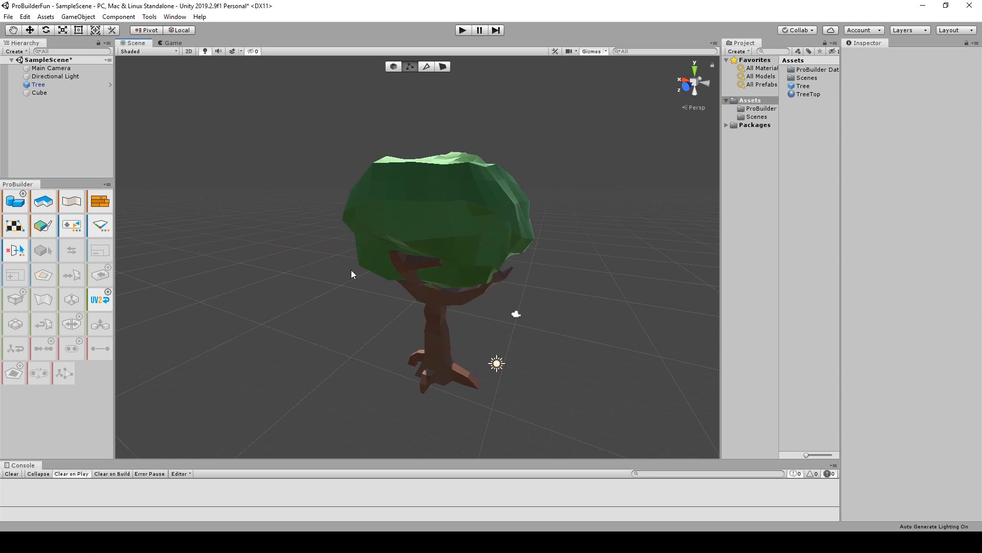
Reselect the crown and pull a single vertex on its side outward.
click(368, 246)
drag(323, 190, 421, 247)
alt+drag(421, 247, 338, 297)
drag(307, 229, 297, 225)
scroll(390, 245, up, 5)
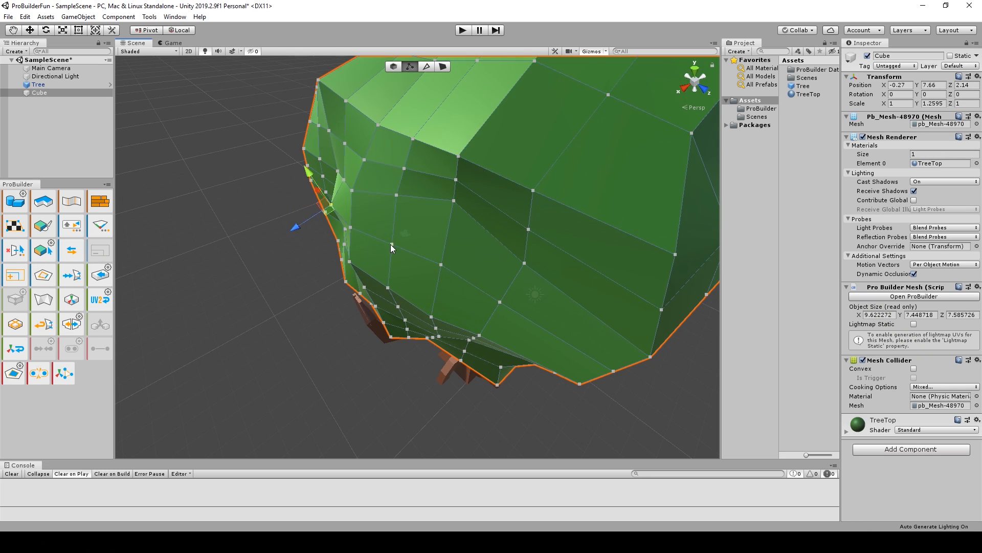
click(391, 245)
alt+drag(390, 246, 573, 302)
scroll(512, 205, down, 4)
Nudge single vertices on the crown's upper rim and far side to refine its silhouette.
click(497, 97)
click(481, 212)
alt+drag(500, 70, 486, 153)
click(486, 137)
drag(484, 106, 484, 97)
alt+drag(484, 133, 409, 194)
click(385, 196)
drag(362, 166, 373, 166)
alt+drag(578, 287, 417, 218)
click(344, 206)
alt+drag(436, 178, 396, 196)
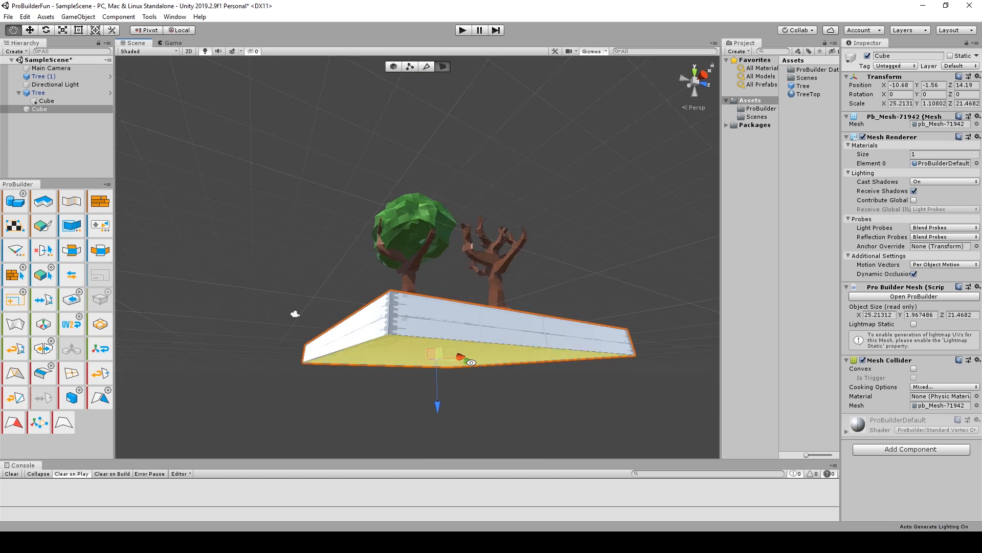
alt+drag(276, 293, 475, 283)
Move the ground slab's bottom face until the slab is about 4.66 high, and raise the whole slab to Y position -0.5.
shift+drag(444, 407, 444, 512)
scroll(438, 424, down, 4)
drag(435, 420, 438, 407)
alt+drag(438, 407, 481, 364)
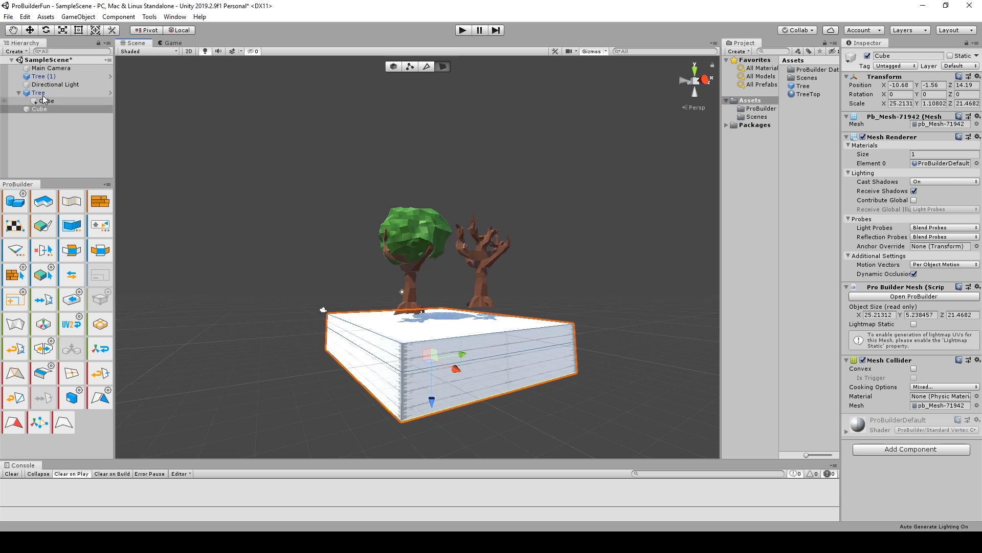
drag(432, 402, 433, 405)
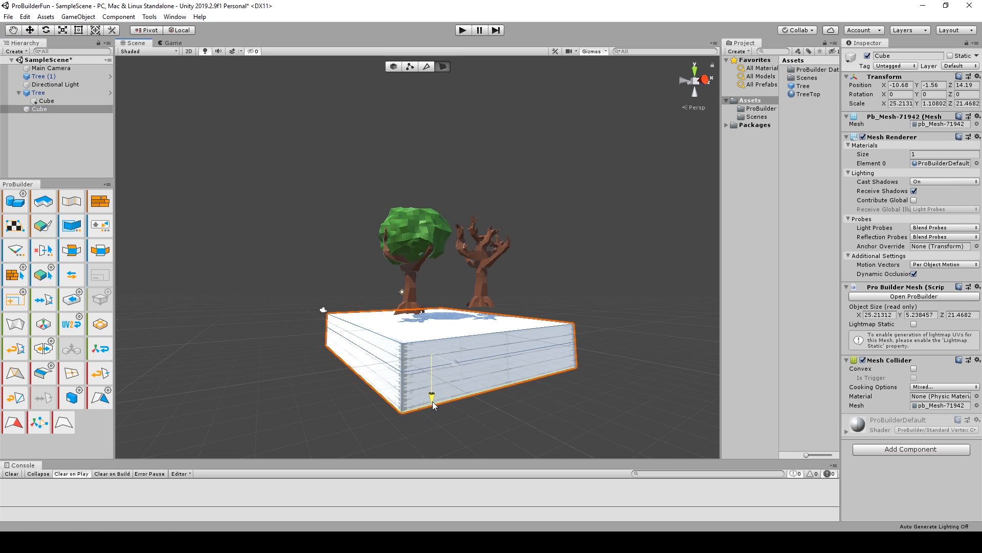
click(394, 67)
drag(442, 277, 441, 262)
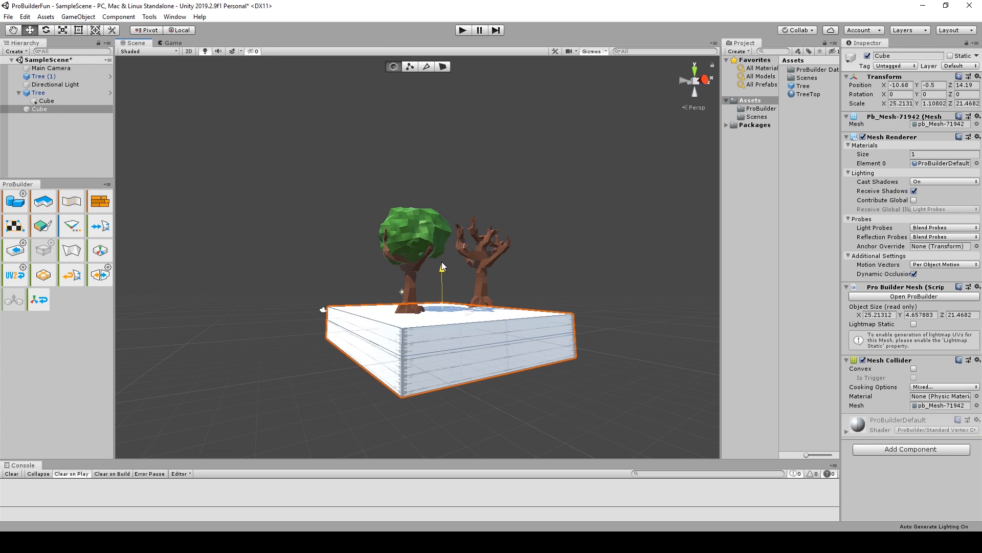
Widen the ground slab to about 28.3 by 27.4 and apply the TreeTop material to its upper faces.
scroll(441, 262, up, 4)
alt+drag(444, 327, 520, 352)
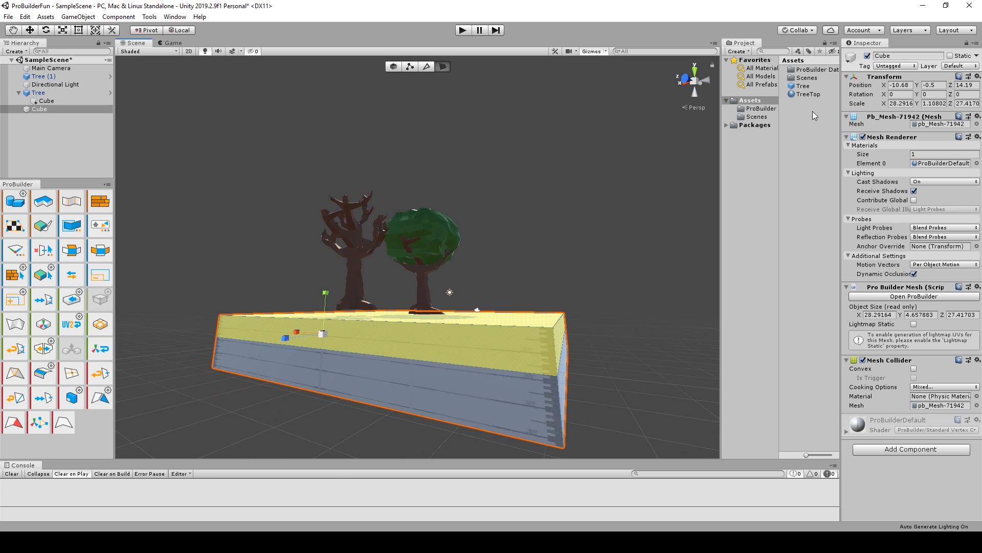
drag(815, 95, 543, 337)
alt+drag(543, 338, 368, 358)
click(394, 67)
click(486, 164)
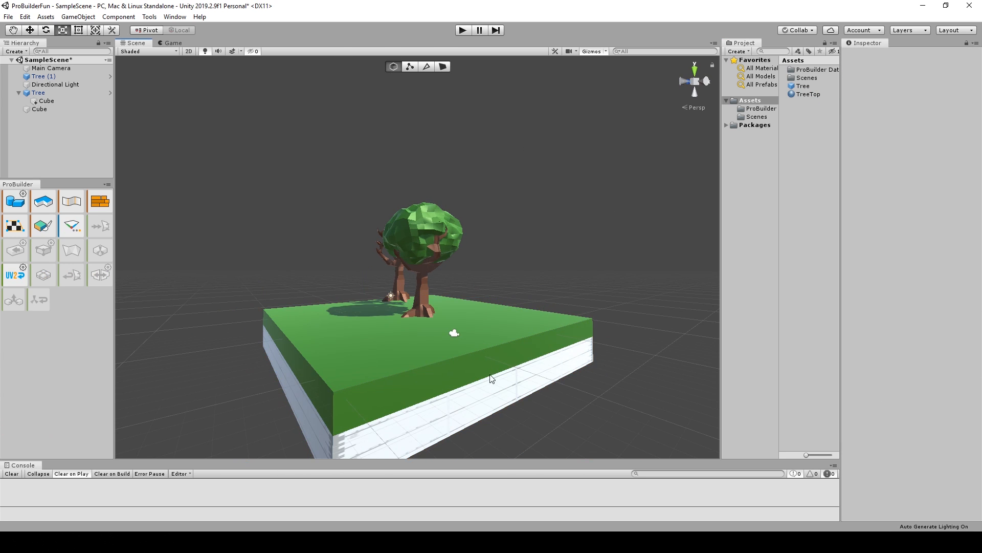
Apply the TreeBark material to the ground slab's lower faces and return to object selection mode.
alt+drag(491, 379, 533, 404)
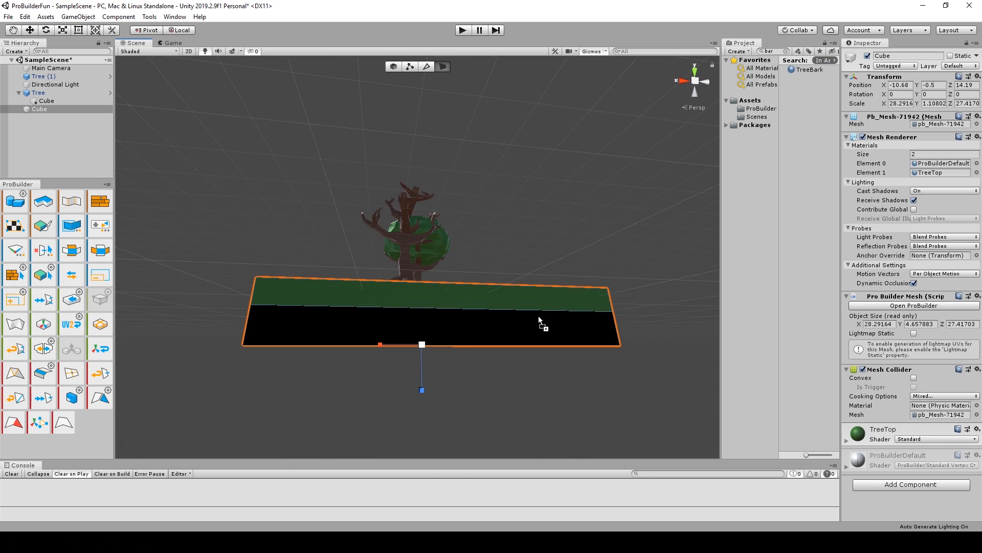
drag(539, 316, 540, 317)
alt+drag(623, 305, 407, 48)
click(392, 67)
click(635, 257)
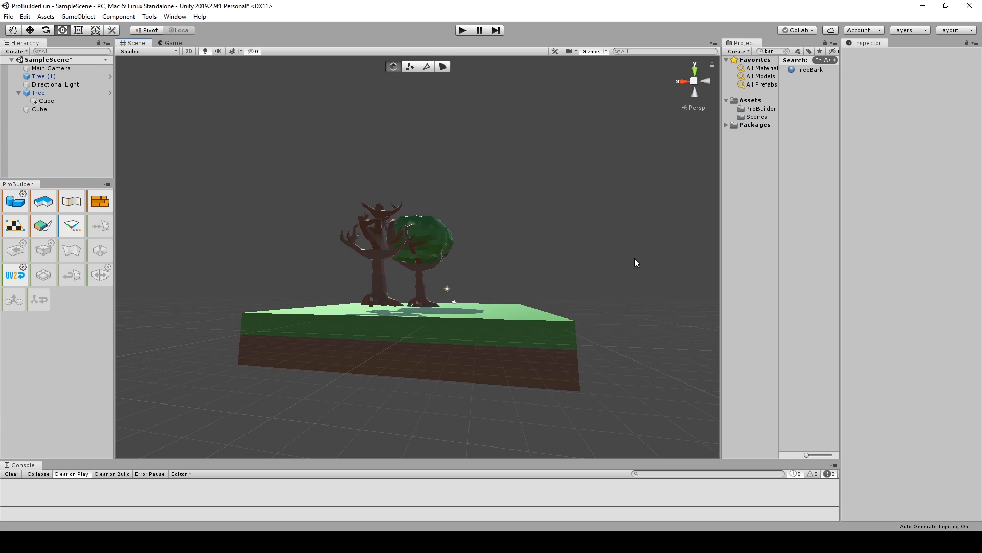
alt+drag(635, 257, 193, 260)
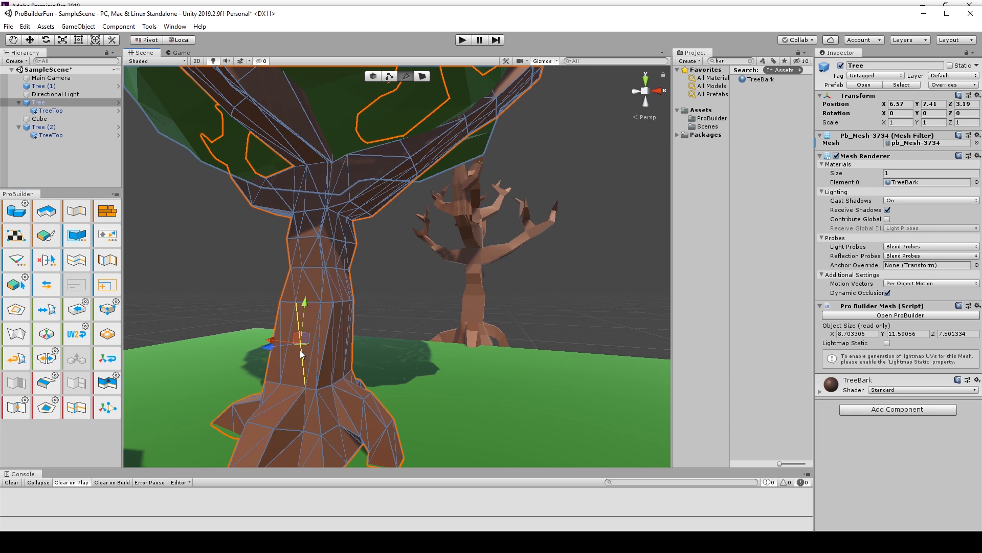
Slightly move the selected vertical edge low on the leafy tree's trunk.
scroll(299, 350, up, 3)
drag(284, 341, 282, 343)
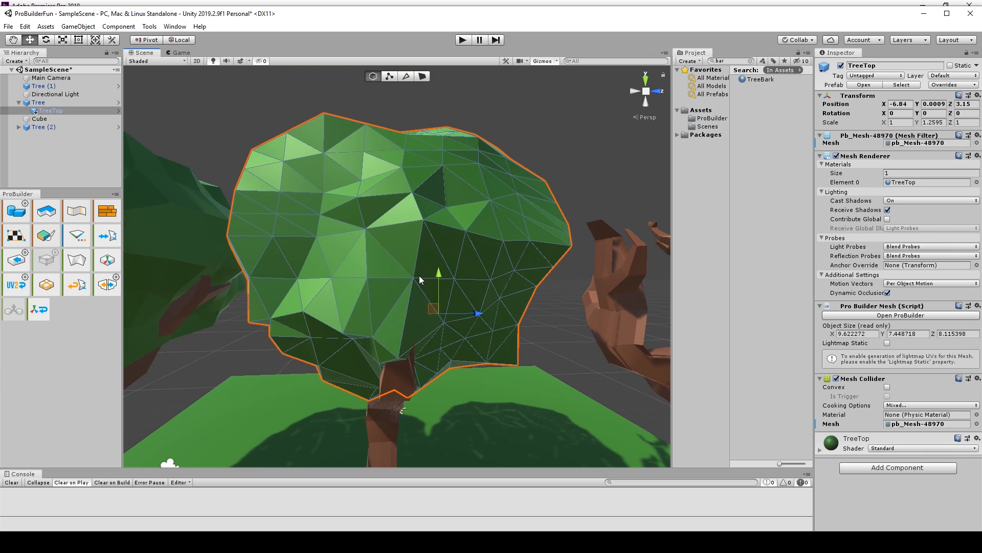
alt+drag(423, 279, 279, 239)
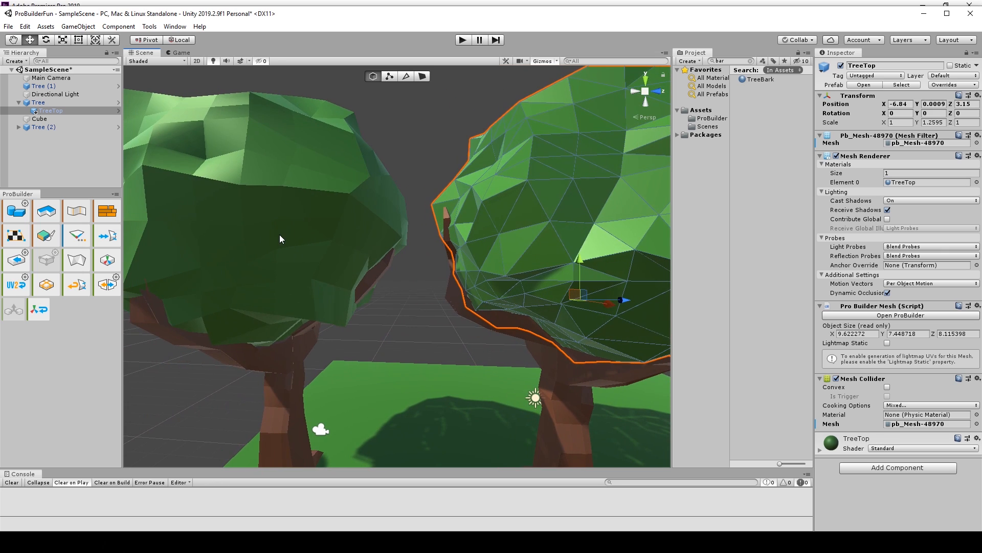
Examine the shapes of the two leafy trees' crowns from close up and from a distance.
click(279, 239)
middle_drag(475, 312, 430, 304)
click(515, 219)
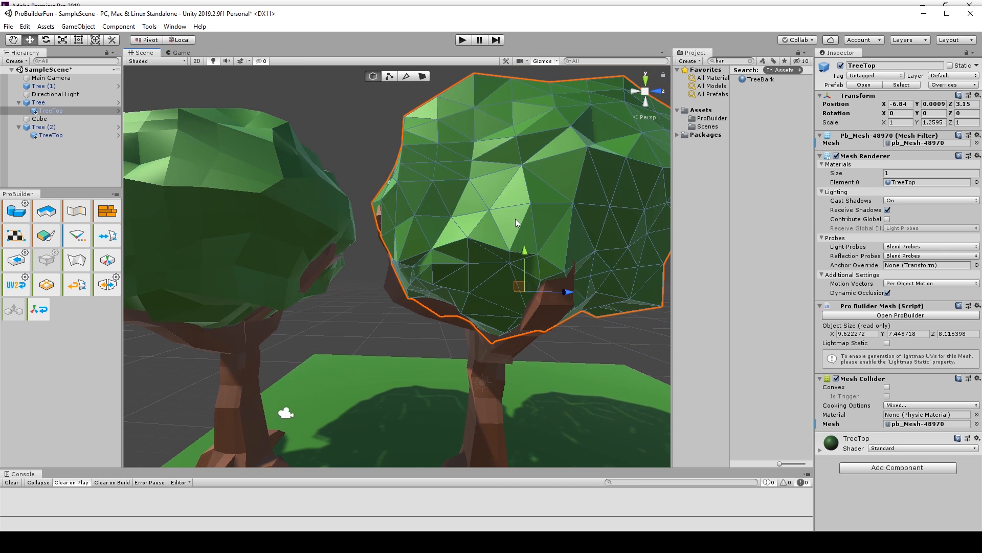
click(358, 145)
scroll(434, 223, down, 3)
alt+drag(435, 226, 528, 310)
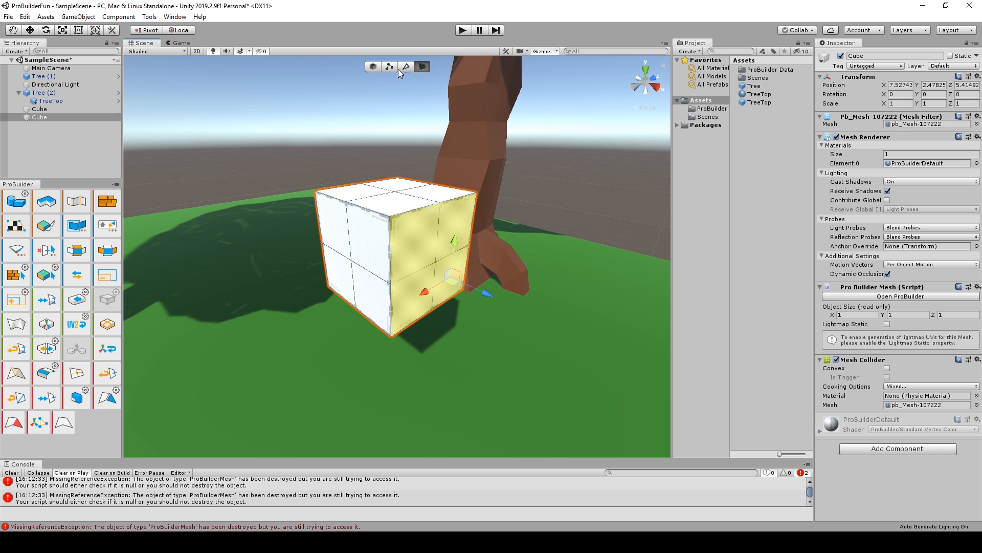
drag(446, 286, 480, 305)
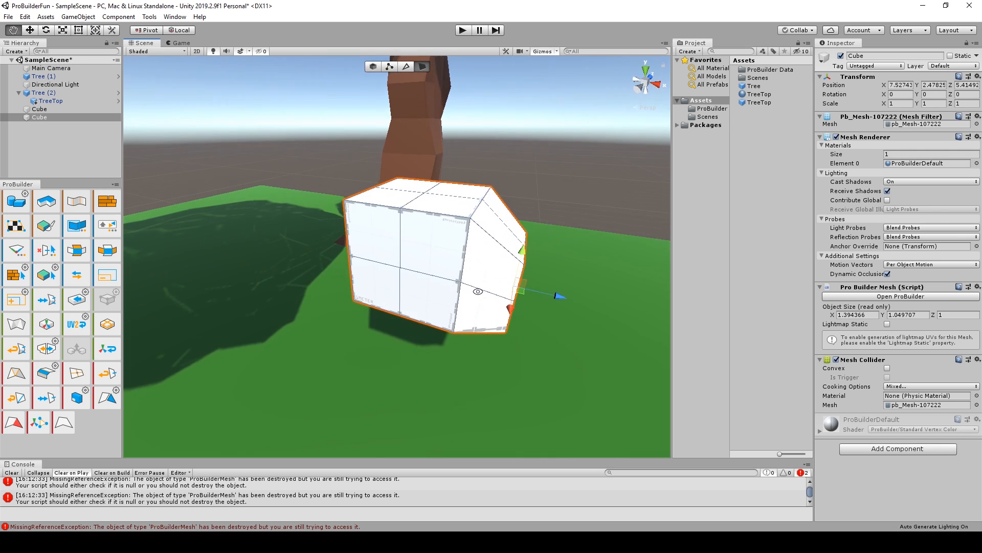
alt+drag(478, 287, 389, 271)
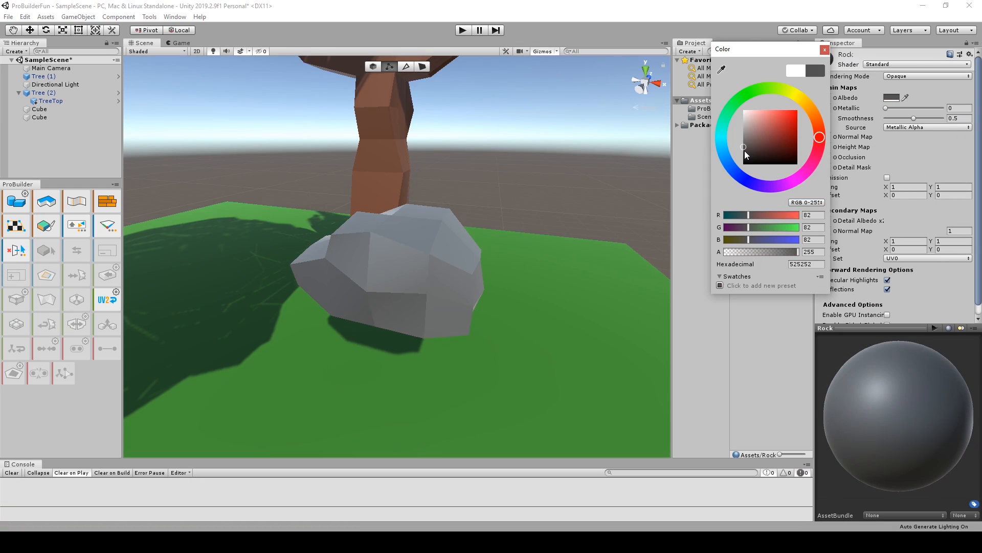
Darken the Rock material's albedo color to dark gray, hex 2E2E2E.
mouse_move(752, 145)
mouse_down()
mouse_move(746, 152)
mouse_move(759, 153)
mouse_move(745, 157)
mouse_up()
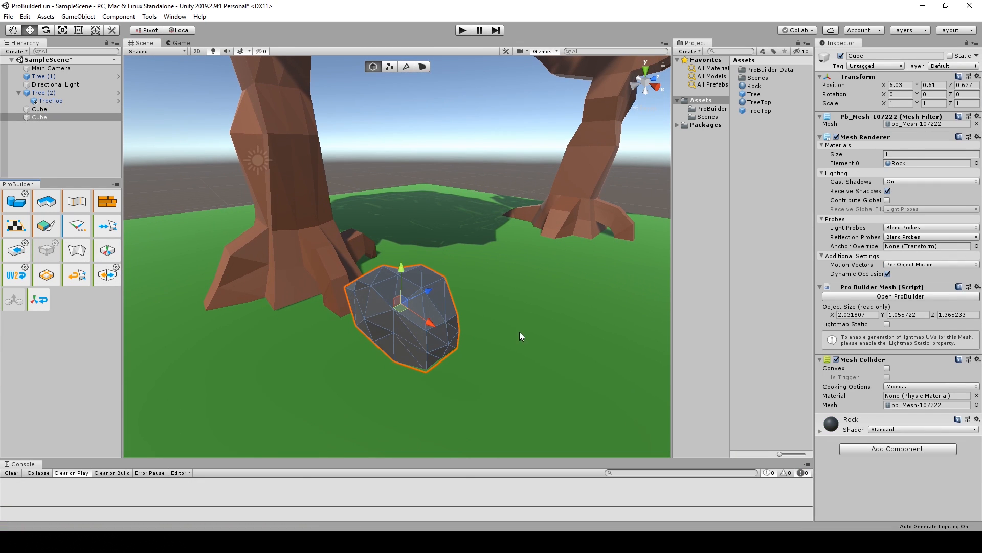
alt+drag(416, 368, 511, 402)
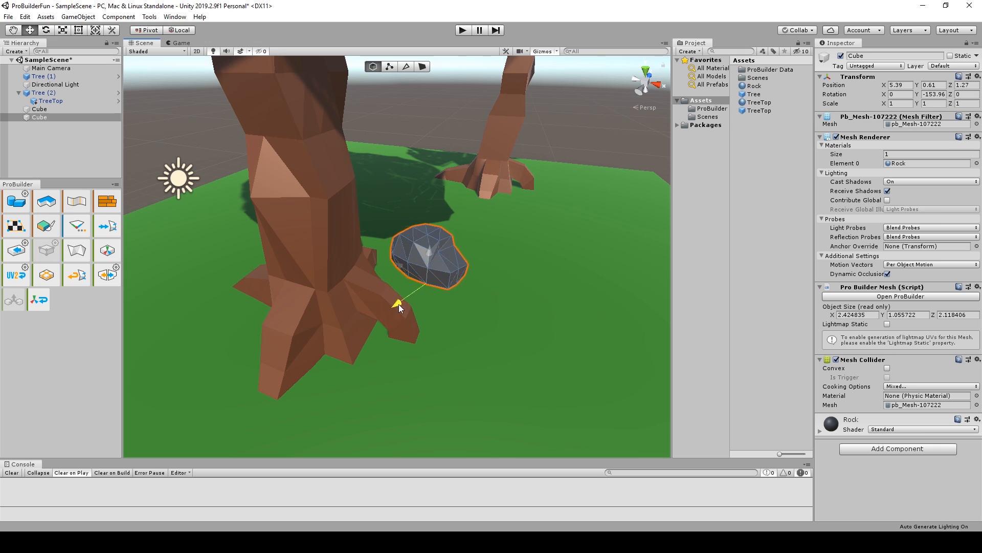
Place a copy of the rock next to the original beside the tree's roots and vary its size and rotation.
drag(391, 291, 475, 295)
key(r)
scroll(491, 310, up, 3)
key(e)
drag(524, 352, 320, 293)
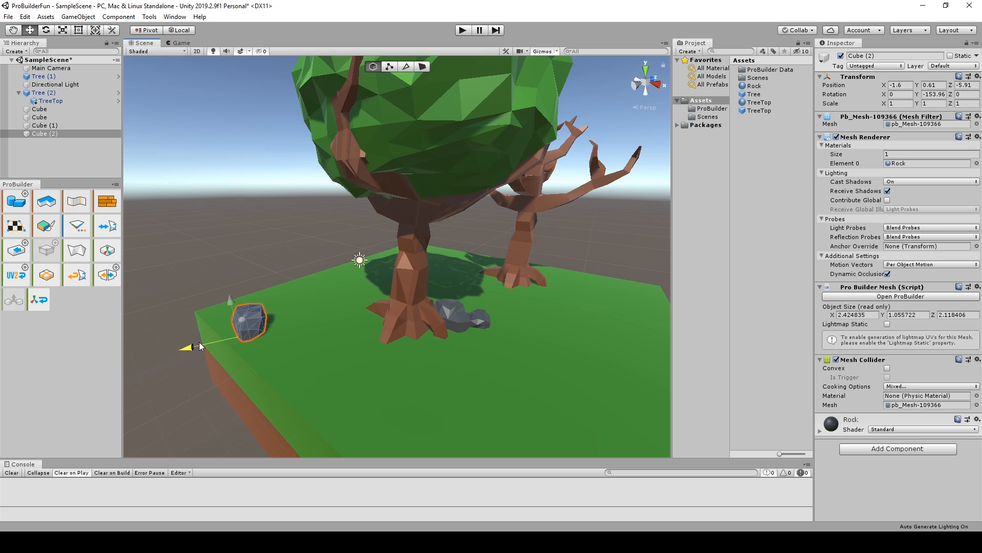
Reposition the rock near the grass slab's edge, duplicate it, and scale the copy beside it to about 0.62.
scroll(267, 342, up, 3)
middle_drag(267, 342, 366, 323)
key(ctrl+d)
drag(247, 389, 296, 377)
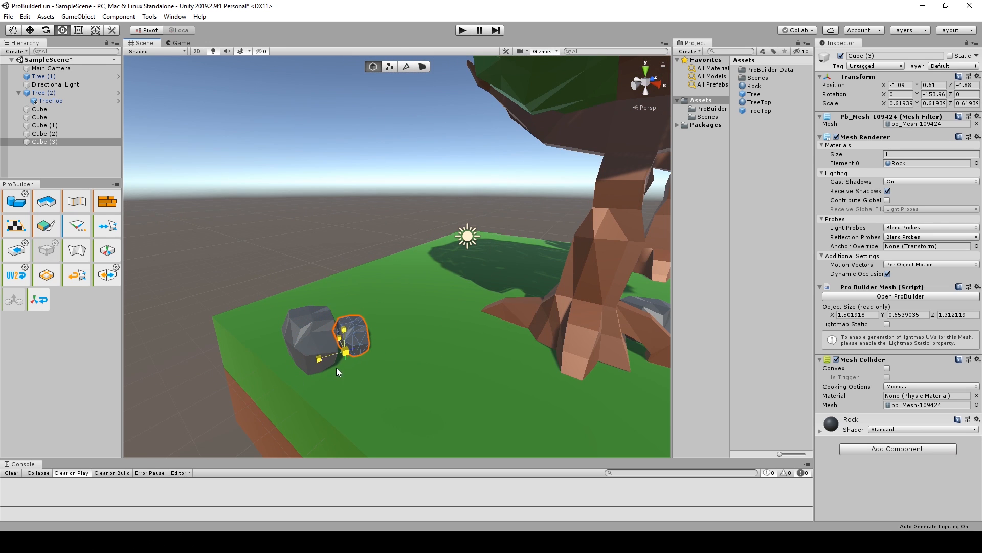